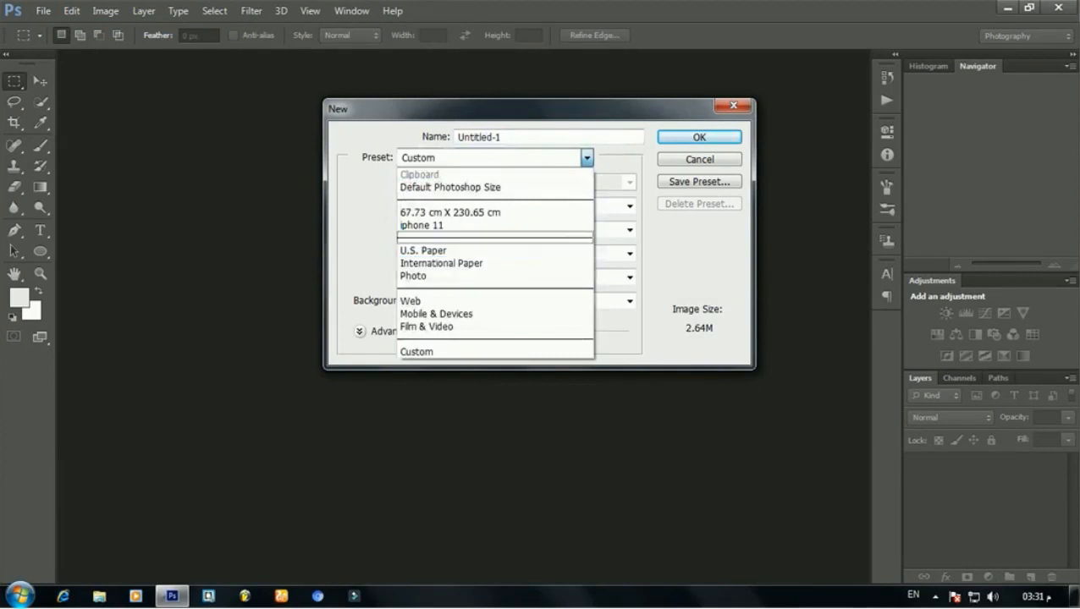
Create a new document from the Photo preset in the Landscape, 2 x 3 size at 300 pixels/inch
key(Down)
key(Down)
key(Down)
key(Return)
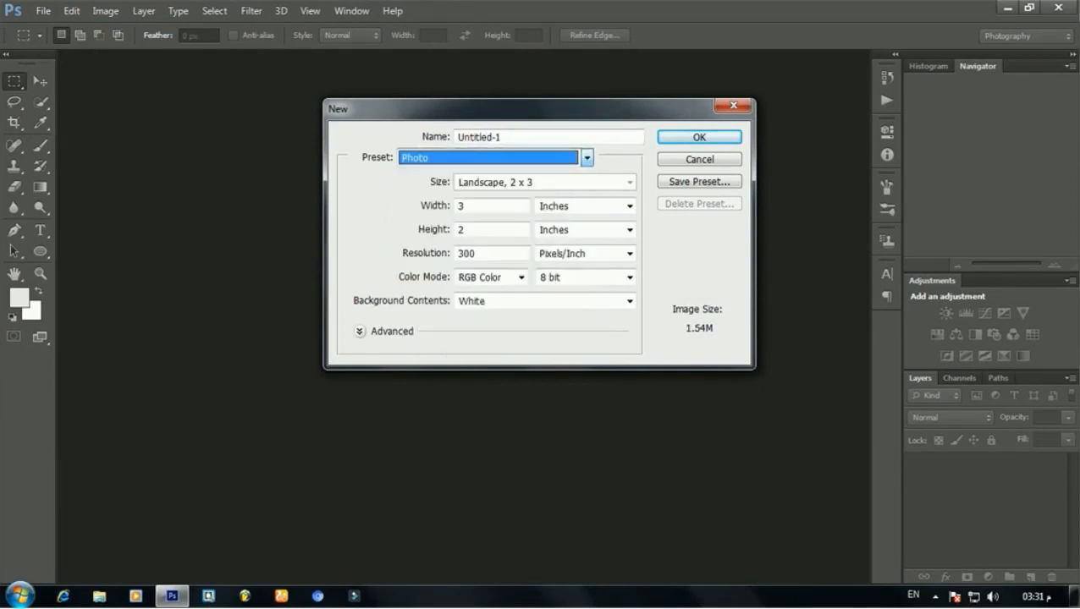
key(Return)
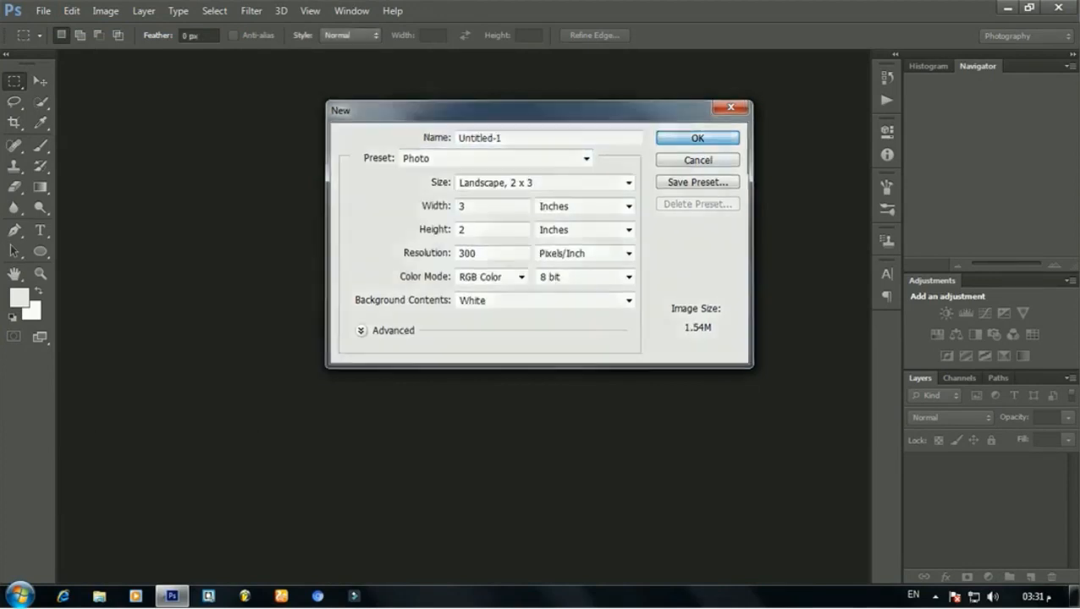
key(ctrl+0)
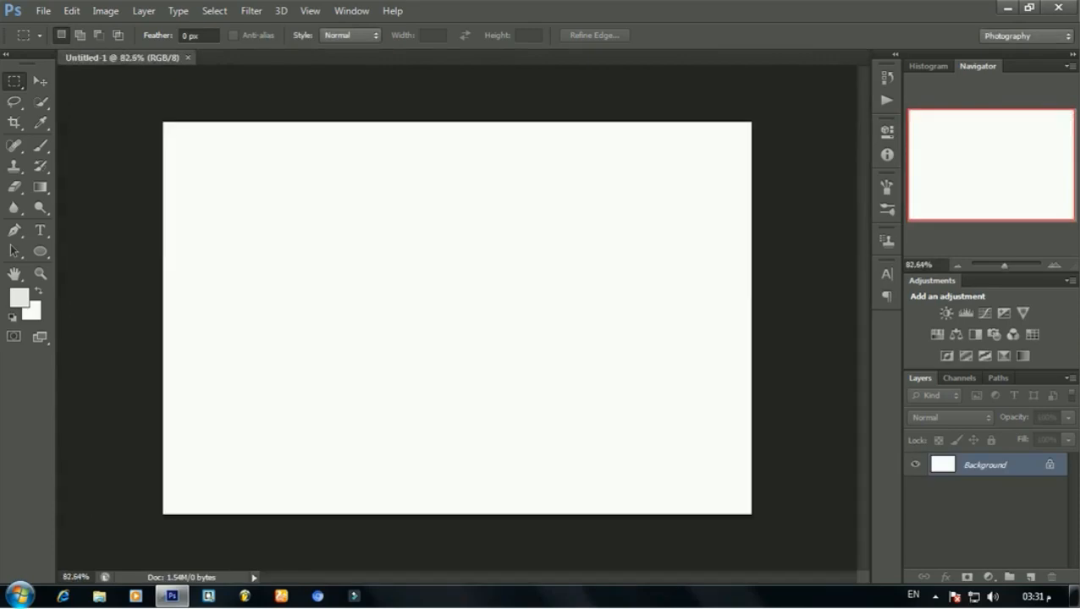
Place the nasa-CzigtQ8gPi4-unsplash nebula image from the desktop folder p into the document
key(v)
click(43, 10)
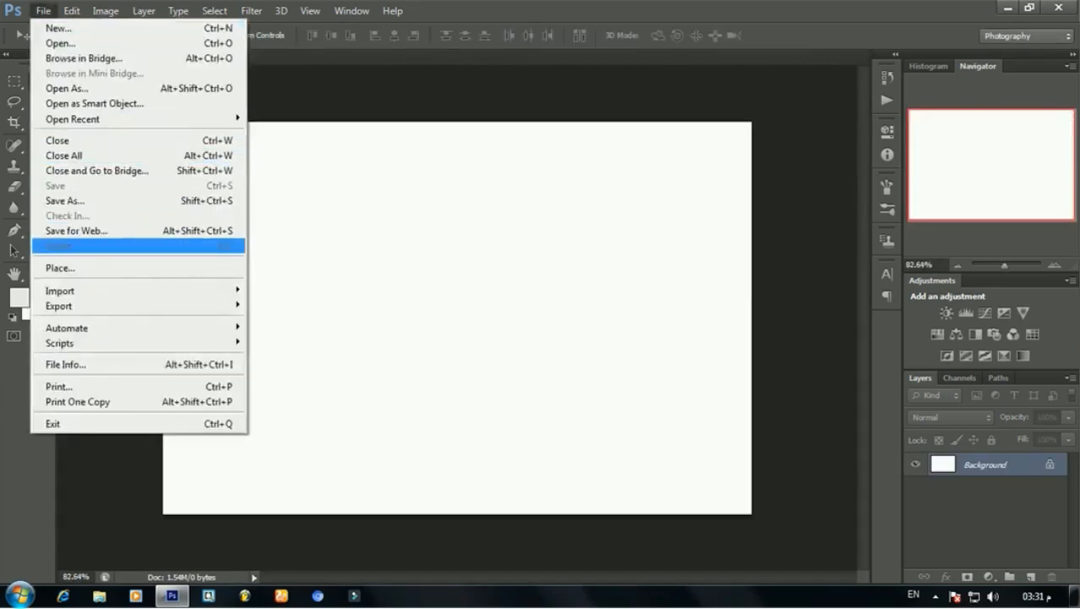
click(60, 267)
scroll(575, 300, down, 6)
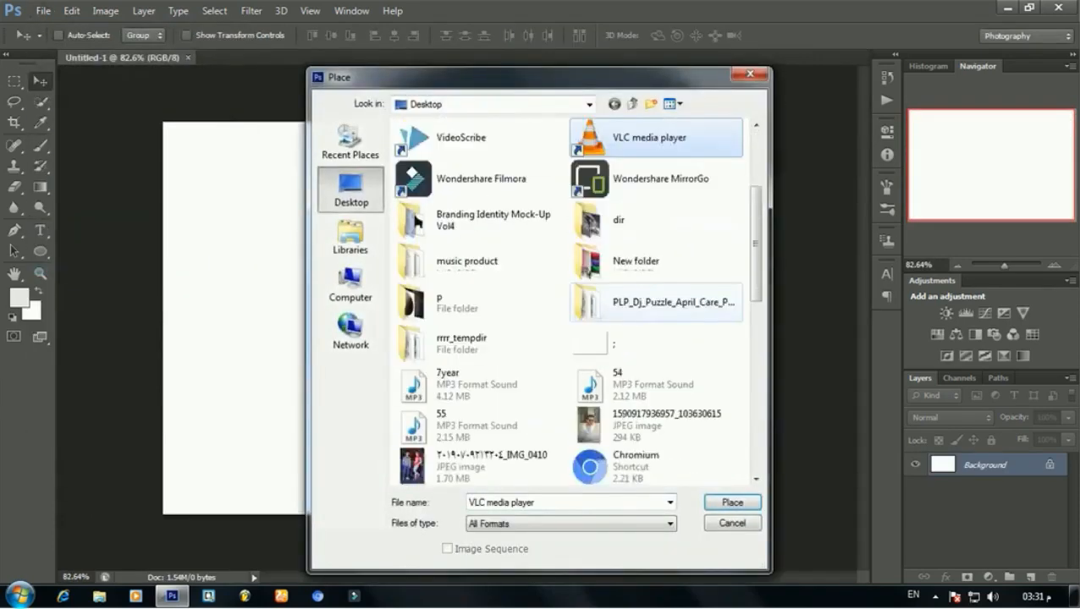
scroll(567, 355, down, 3)
scroll(567, 356, up, 5)
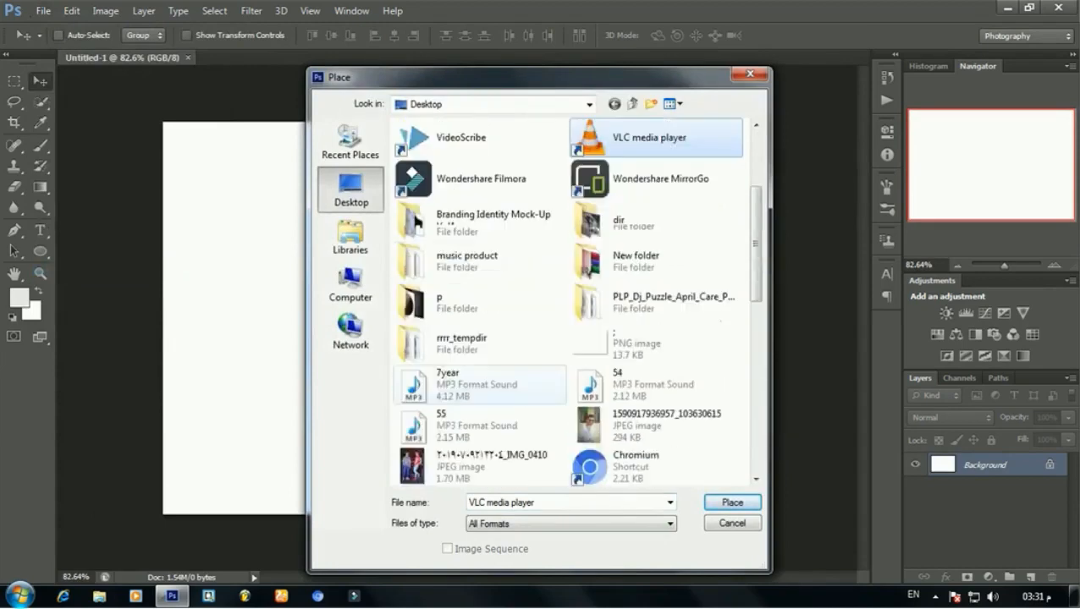
double_click(412, 301)
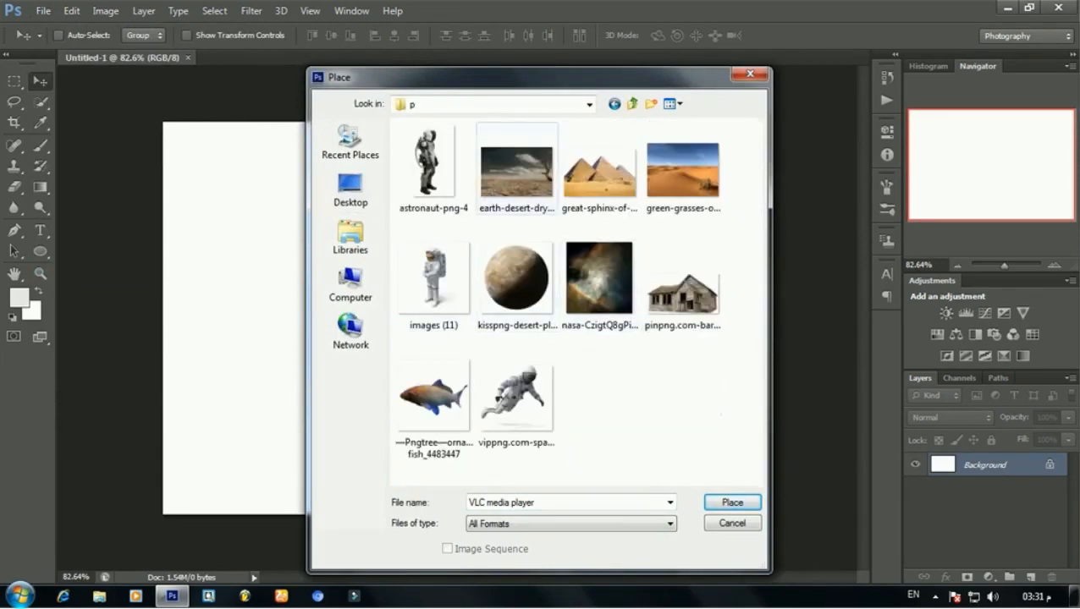
double_click(599, 279)
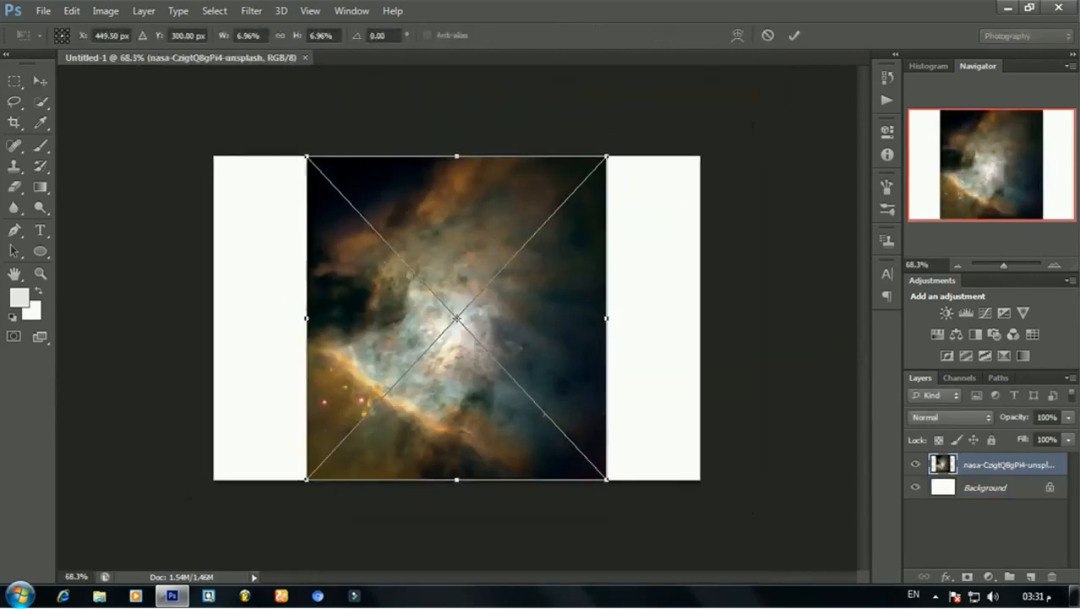
Enlarge the placed nebula image proportionally to about 11.5% so it covers the whole canvas
drag(605, 156, 709, 51)
drag(787, 64, 791, 90)
key(Return)
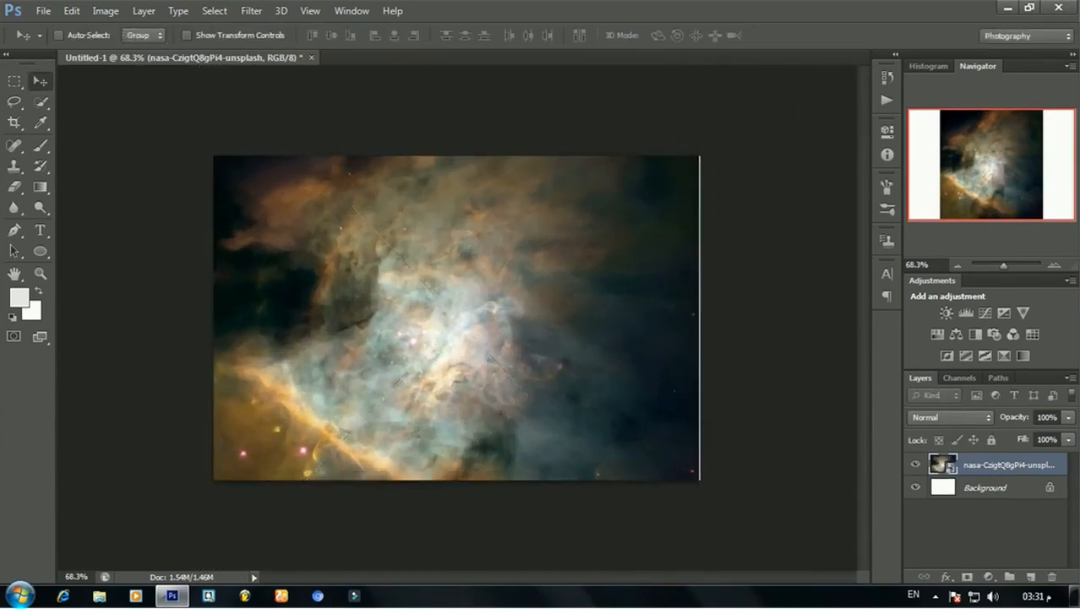
scroll(457, 318, down, 2)
key(ctrl+t)
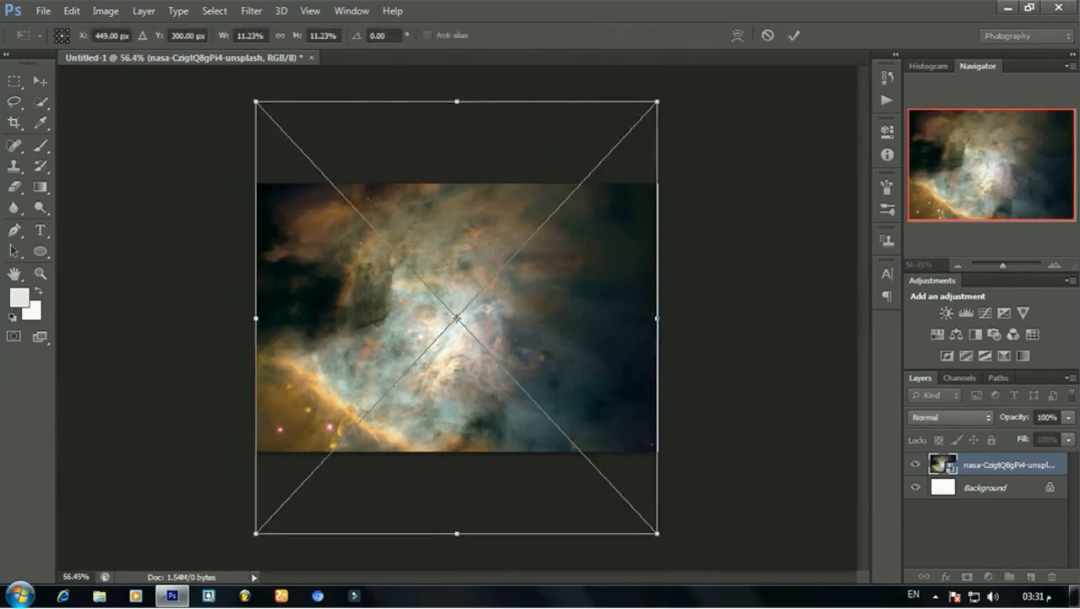
drag(657, 102, 662, 96)
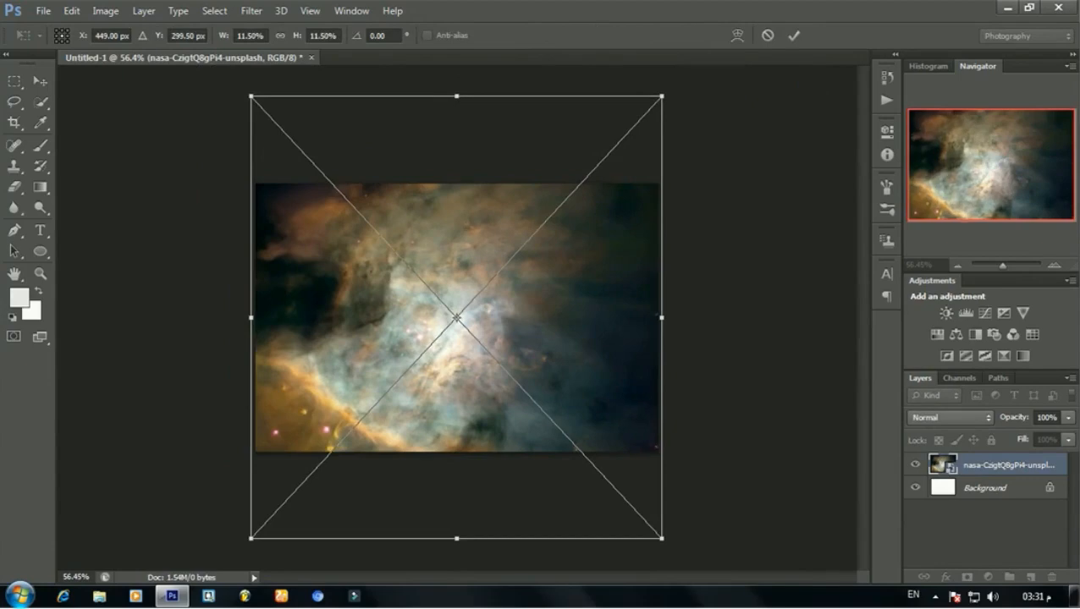
key(Return)
Place the kisspng-desert-planet image into the document above the nebula
scroll(457, 319, up, 5)
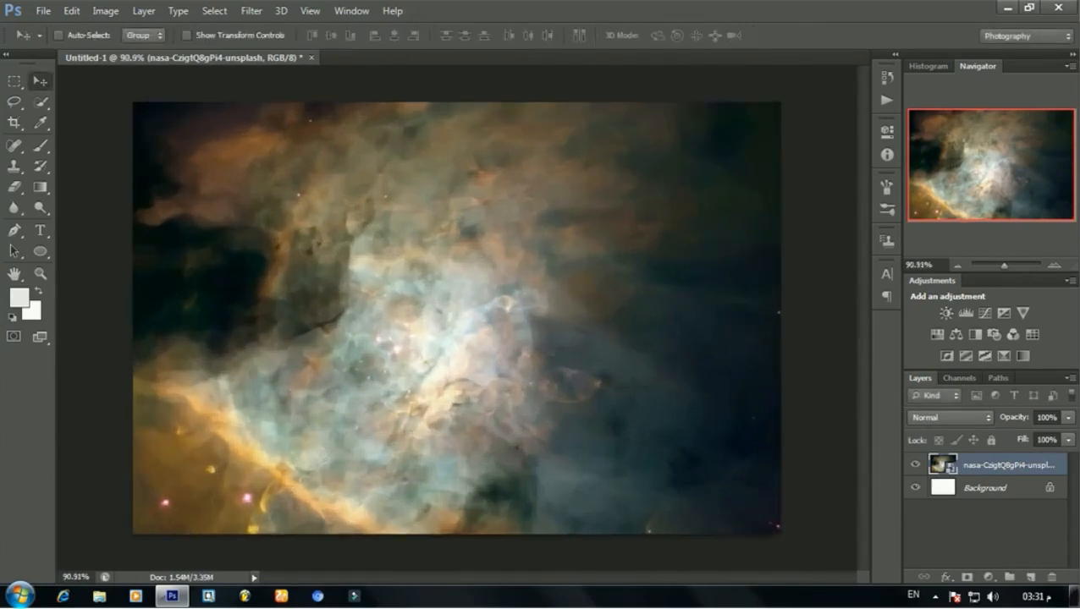
click(42, 10)
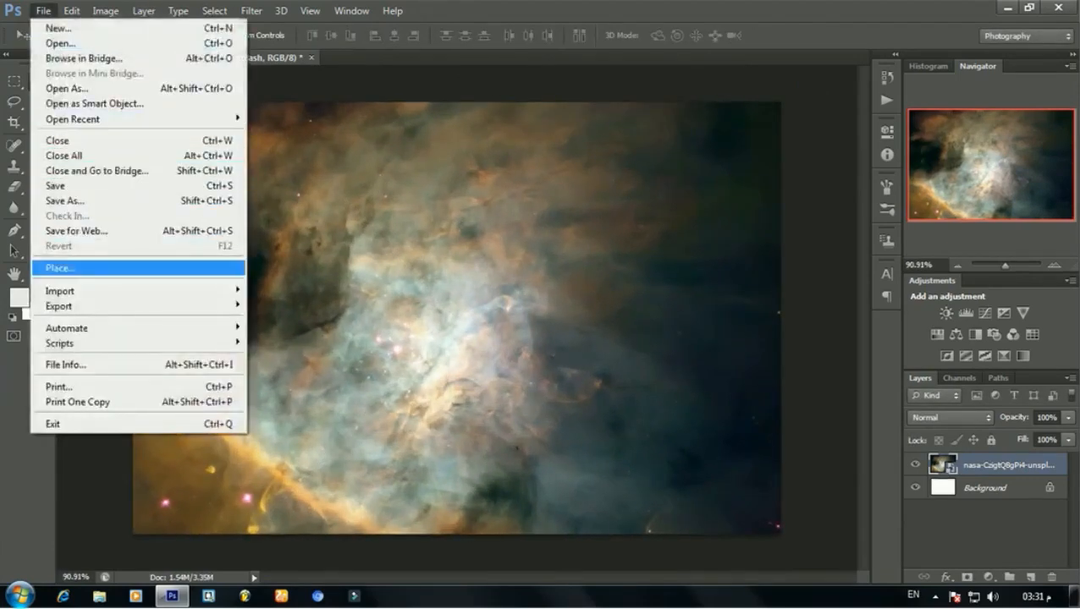
click(55, 265)
double_click(516, 279)
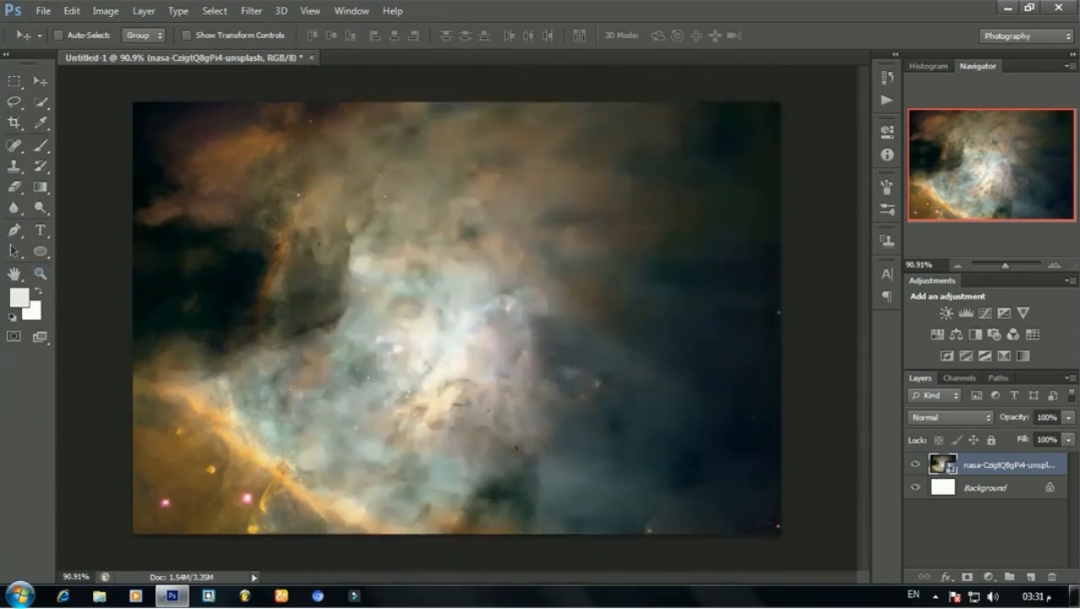
Enlarge the planet proportionally and move it down so only its upper part rises from the canvas's lower edge
scroll(457, 315, down, 2)
drag(492, 220, 499, 347)
scroll(500, 347, down, 3)
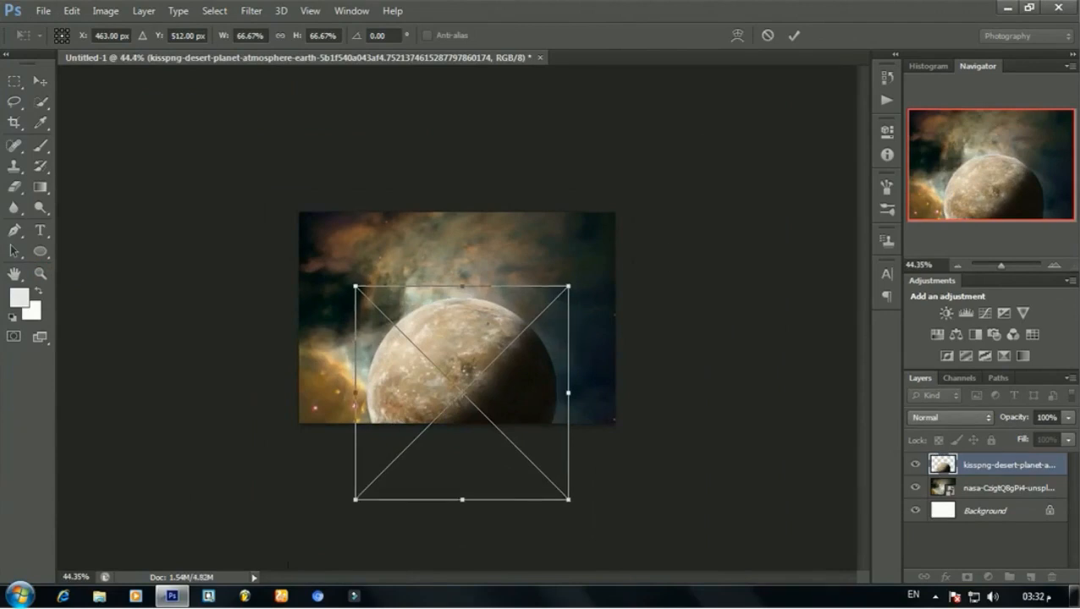
drag(566, 287, 611, 243)
key(Return)
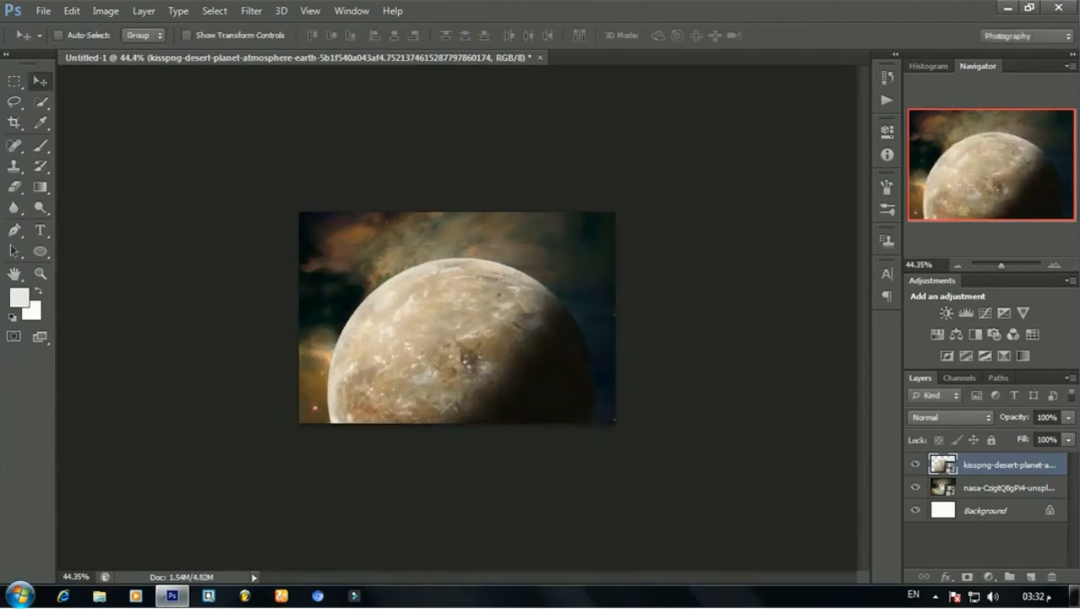
drag(479, 296, 488, 391)
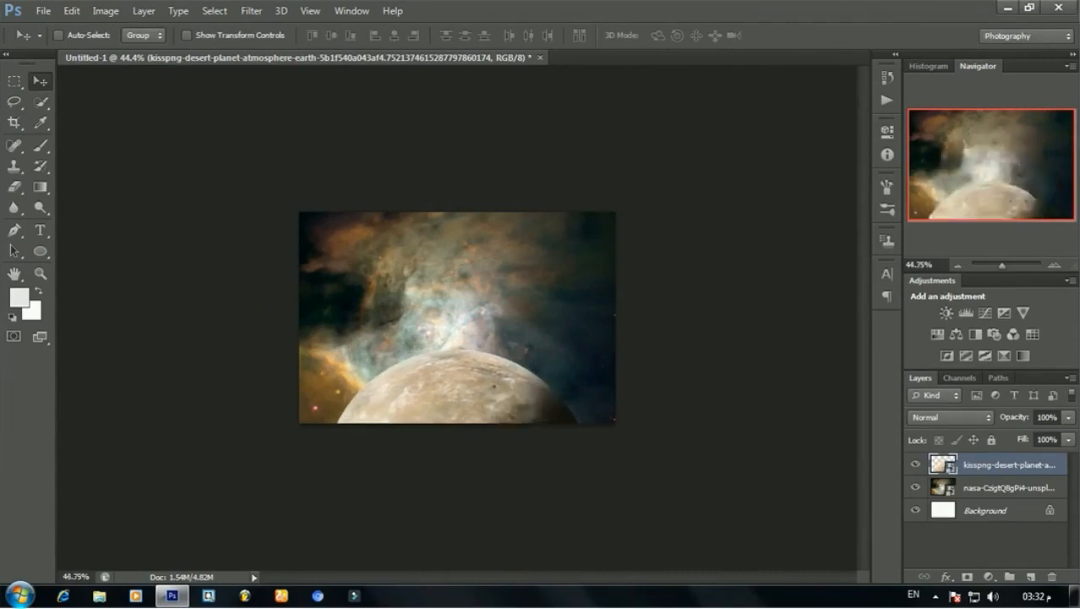
Rename the planet layer as plan
key(ctrl+0)
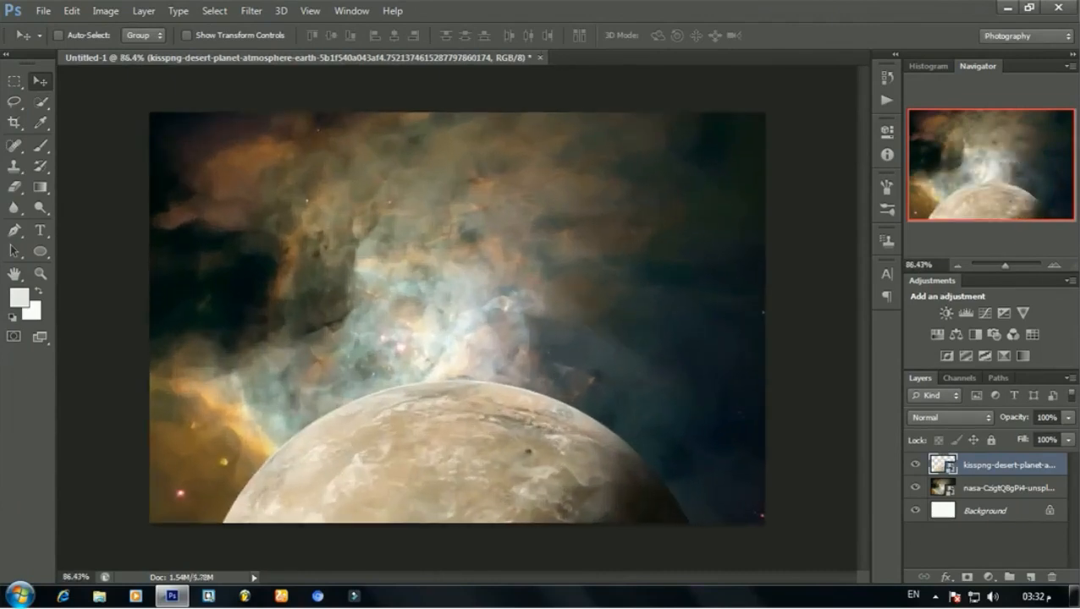
key(ctrl+minus)
key(ctrl+0)
double_click(1009, 464)
text(plan)
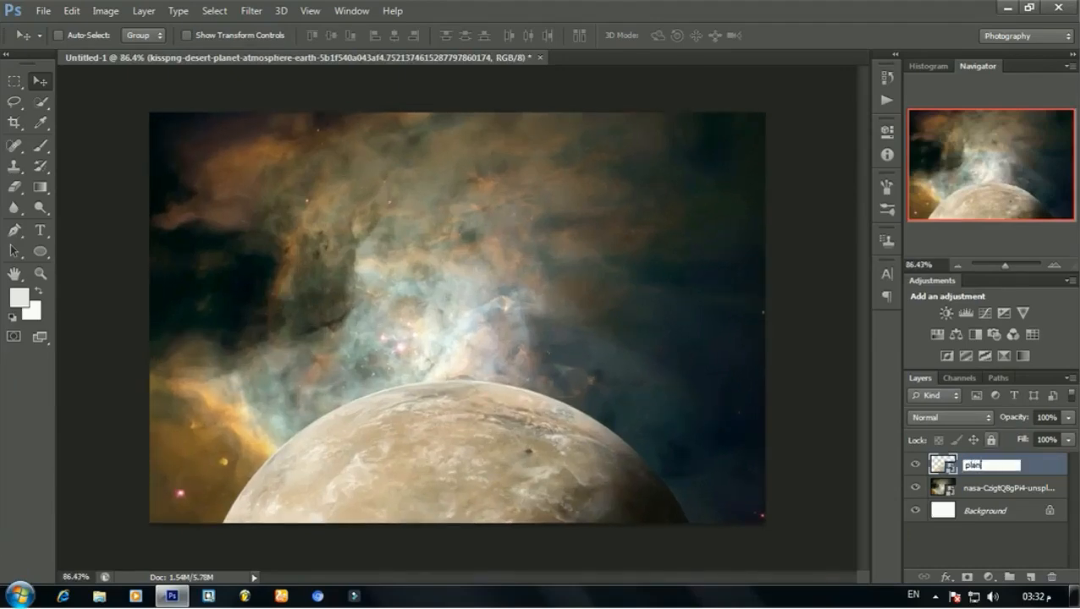
key(Return)
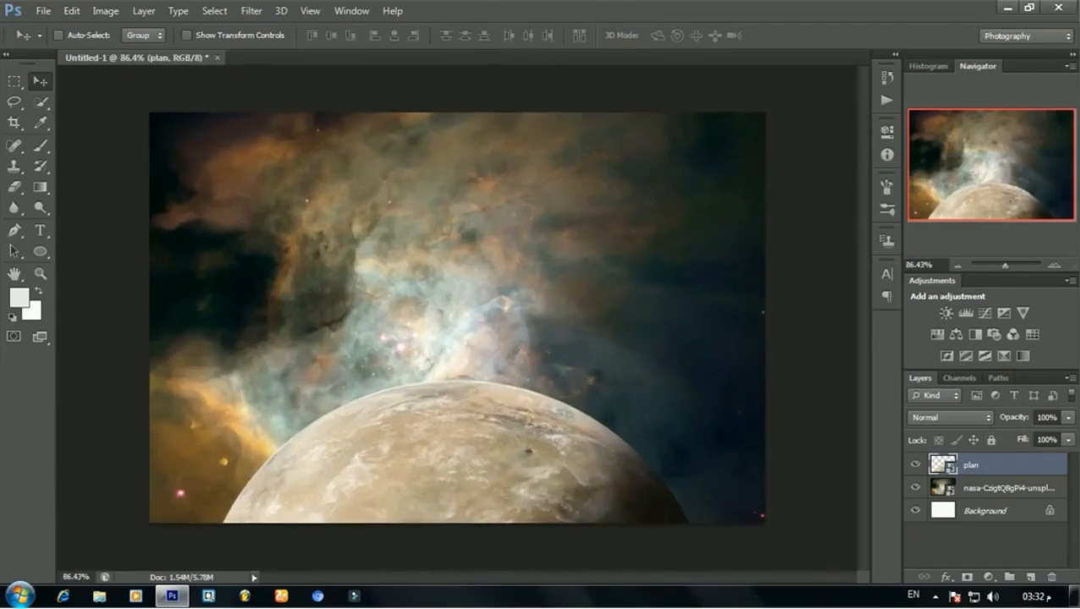
double_click(1024, 464)
drag(381, 70, 655, 78)
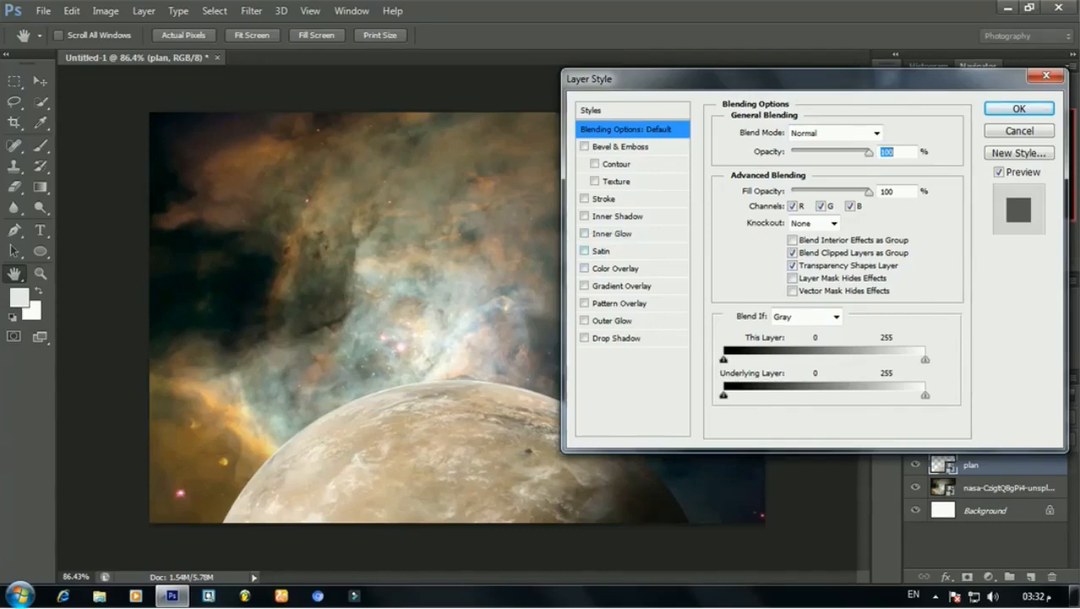
click(604, 199)
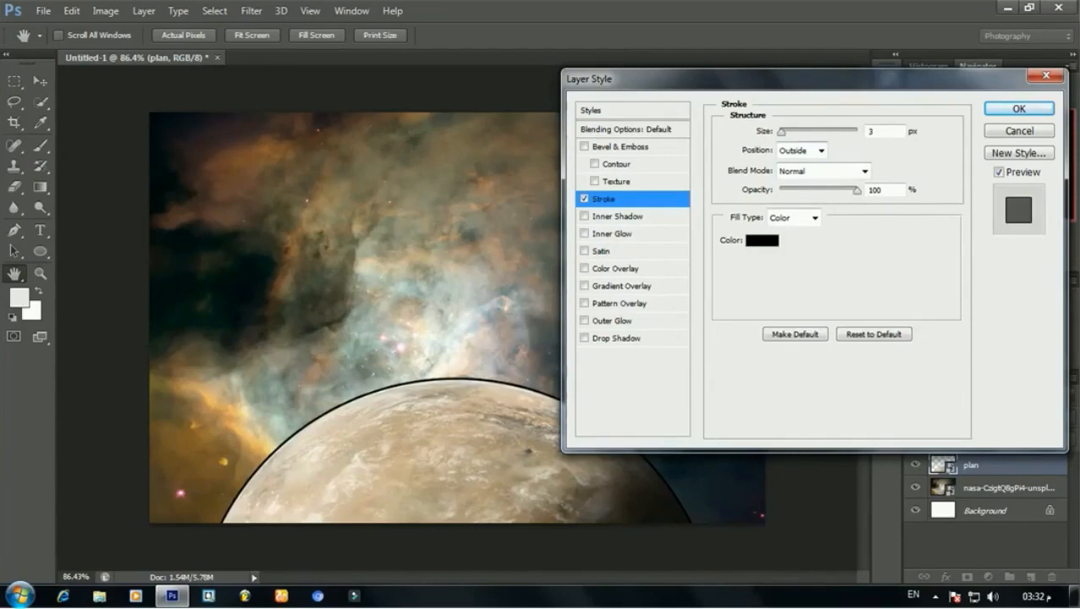
click(584, 199)
click(584, 233)
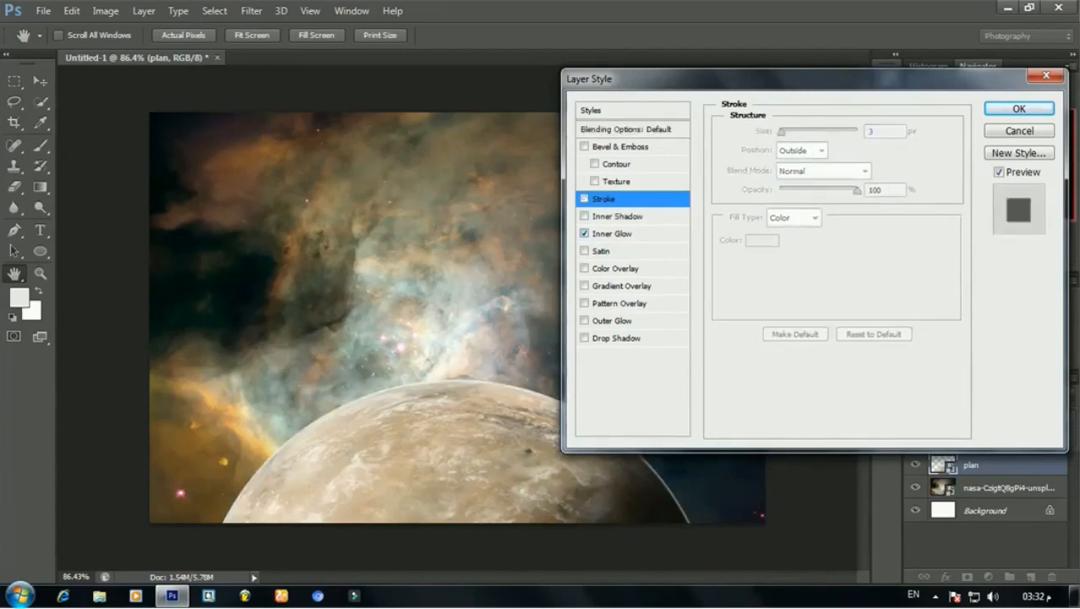
click(611, 234)
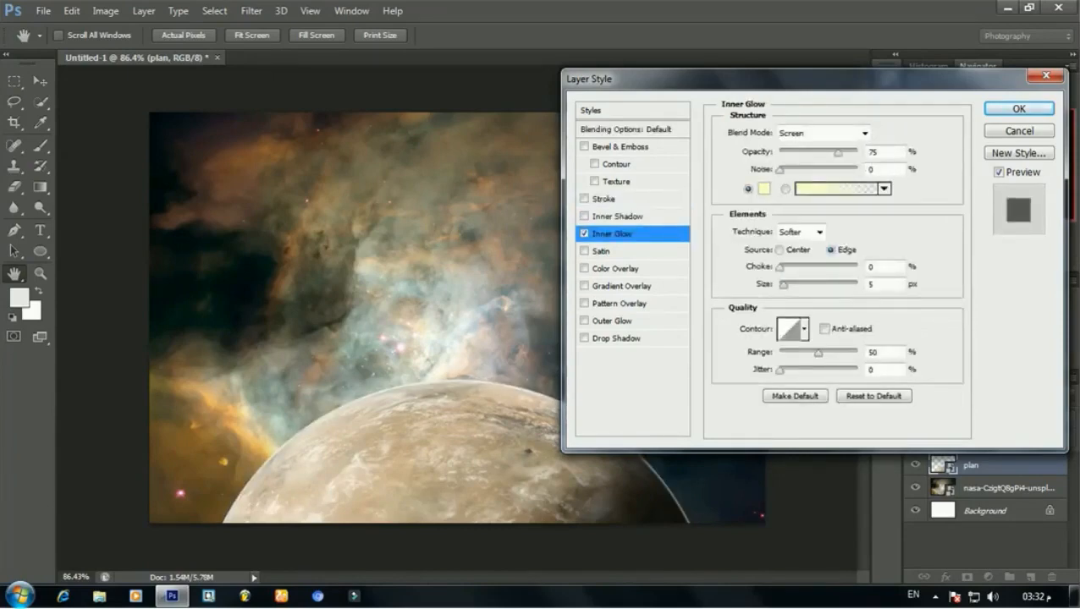
drag(837, 152, 857, 152)
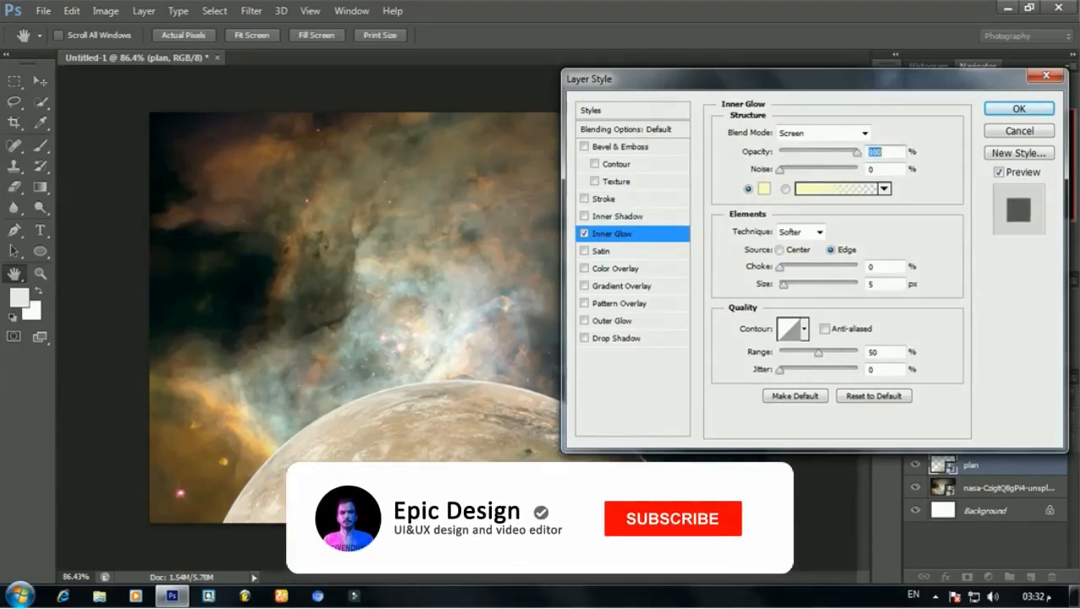
drag(779, 266, 857, 266)
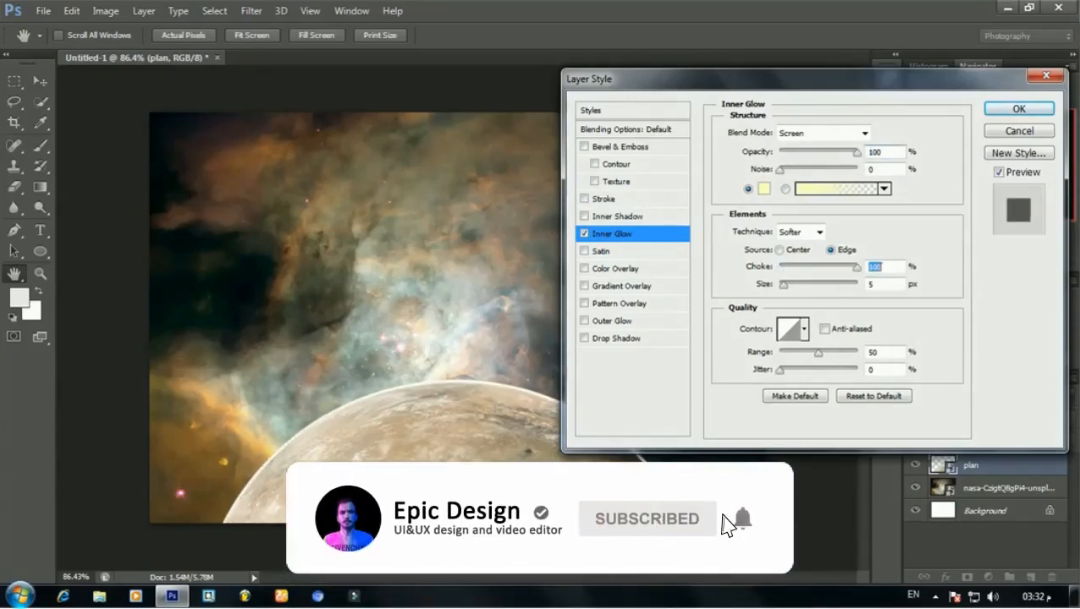
mouse_move(783, 284)
mouse_down()
mouse_move(814, 284)
mouse_move(781, 285)
mouse_up()
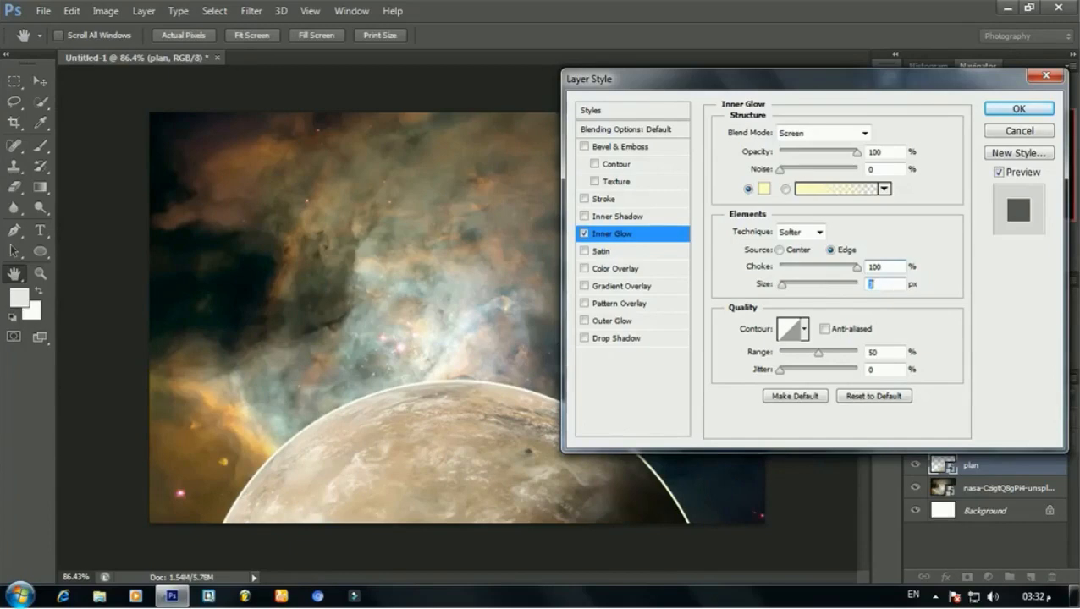
drag(818, 352, 785, 370)
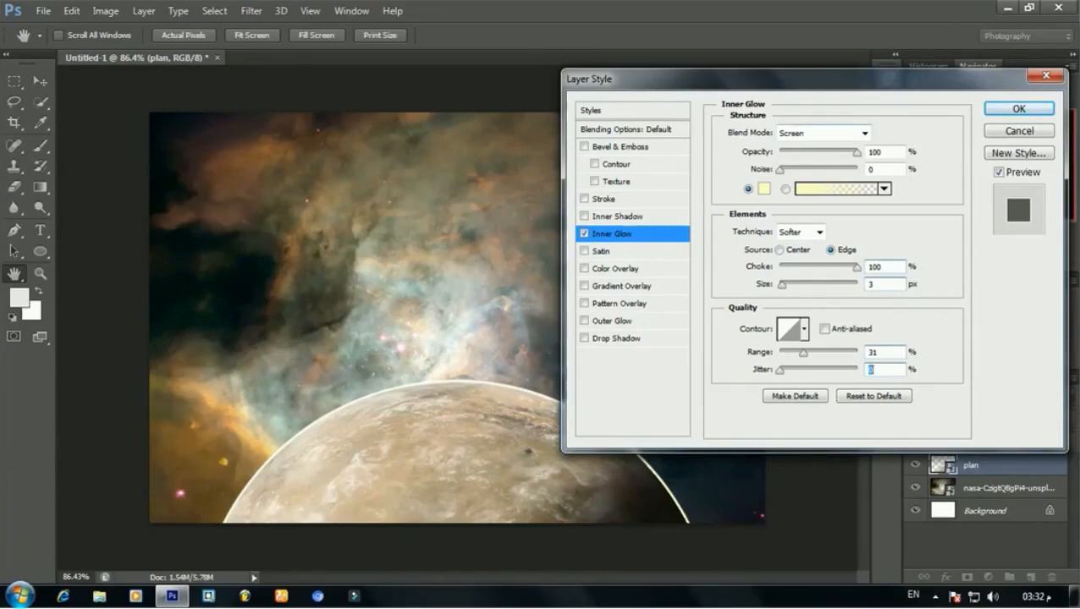
mouse_move(856, 267)
mouse_down()
mouse_move(780, 267)
mouse_move(856, 268)
mouse_up()
mouse_move(781, 285)
mouse_down()
mouse_move(817, 284)
mouse_move(786, 284)
mouse_up()
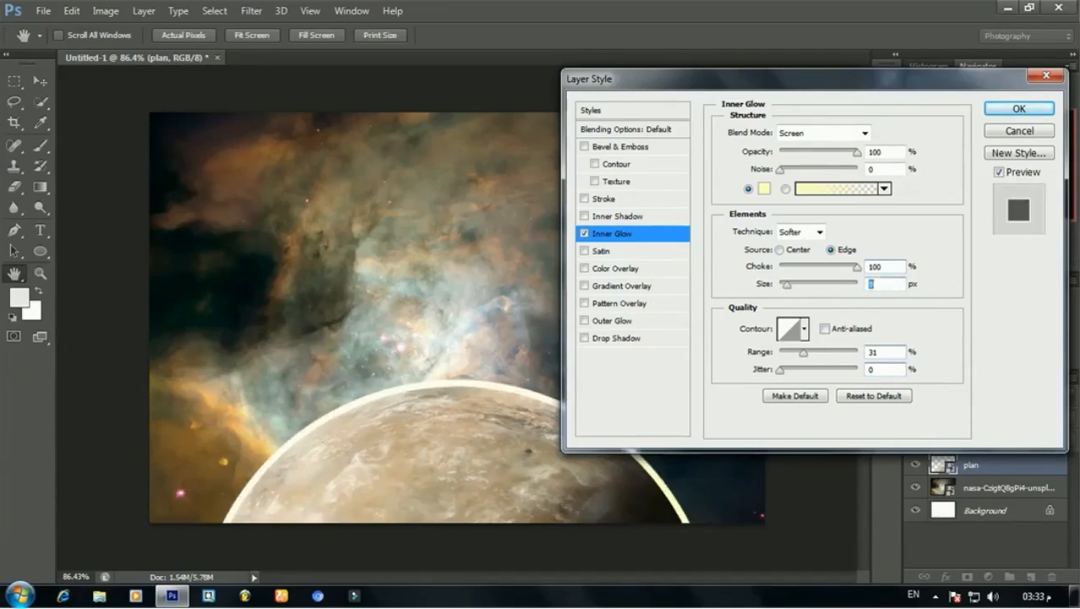
key(Escape)
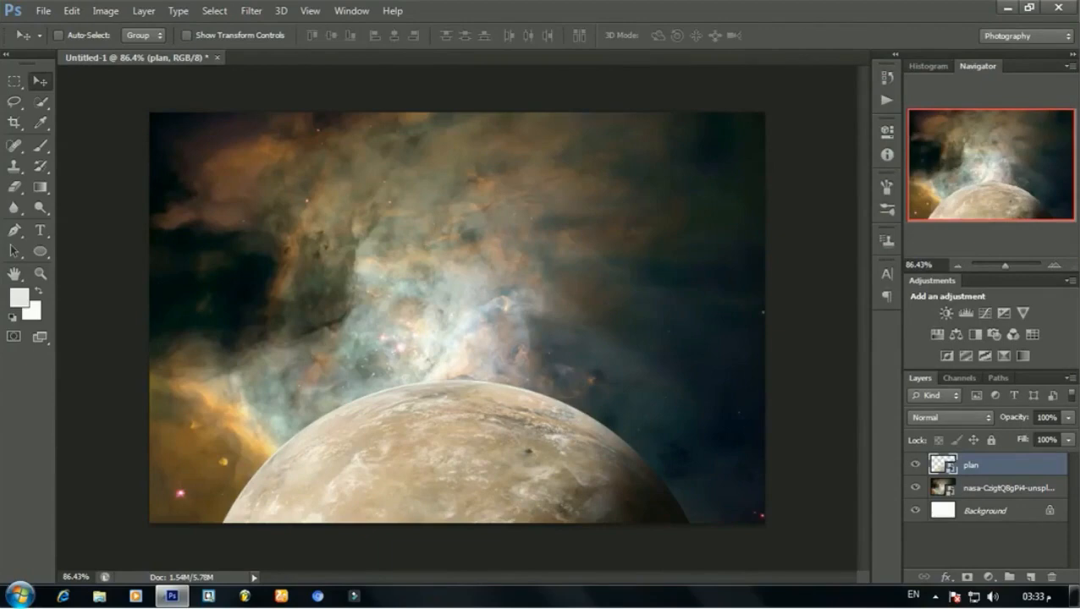
Duplicate the plan layer and apply a Color Overlay of light yellow #eed389 to the copy
key(ctrl+j)
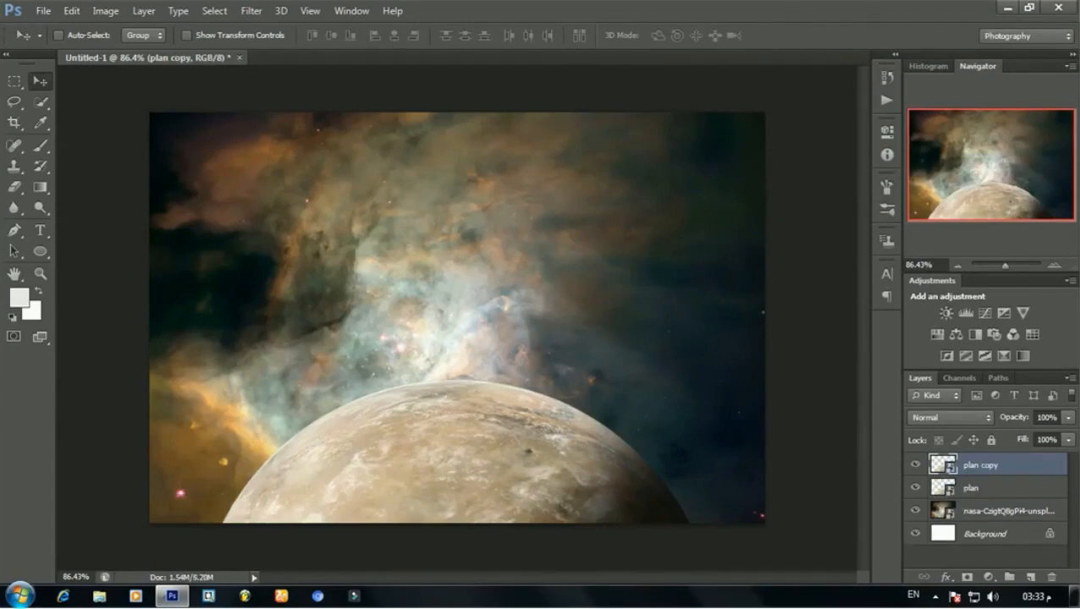
double_click(1022, 464)
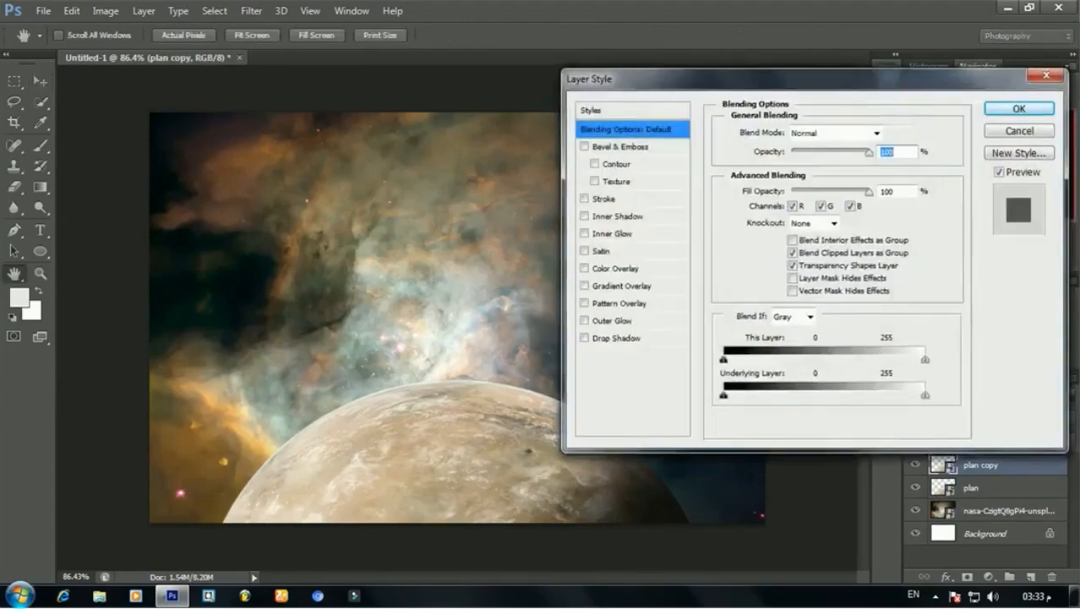
click(615, 268)
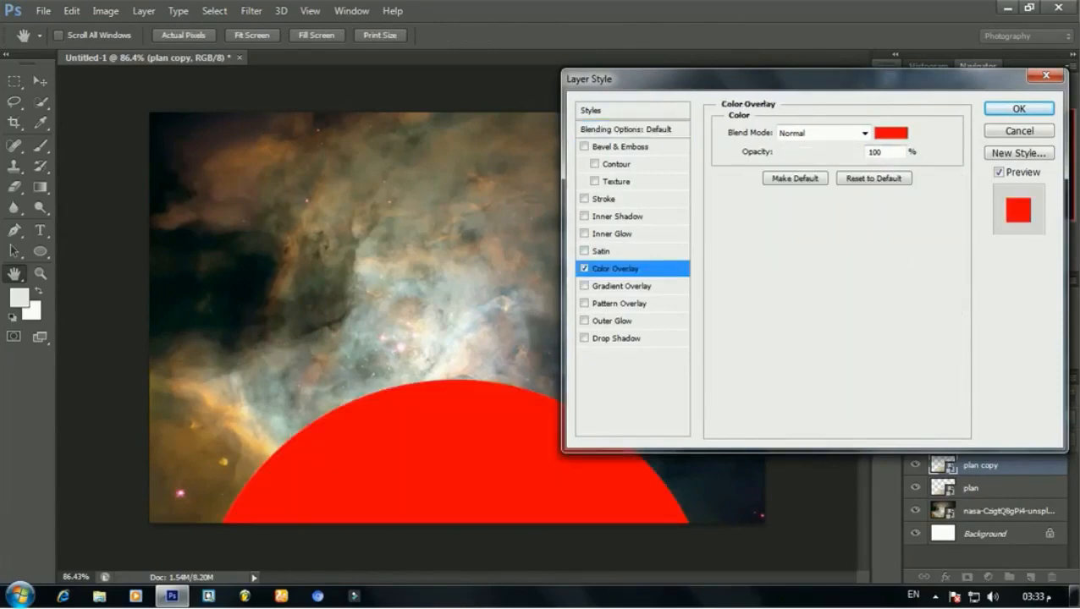
click(890, 133)
click(412, 157)
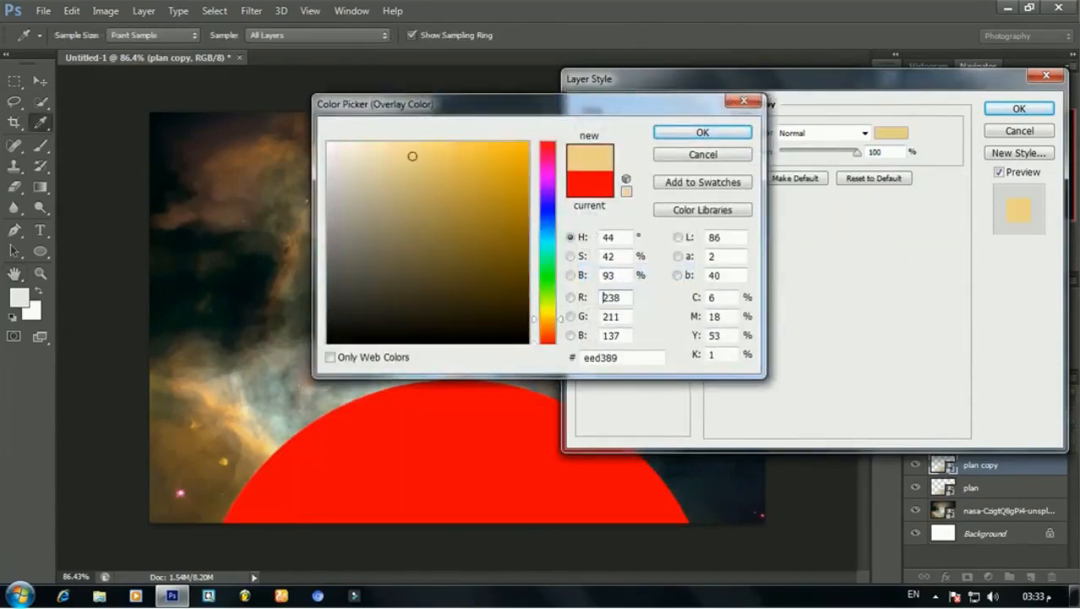
key(Return)
key(Return)
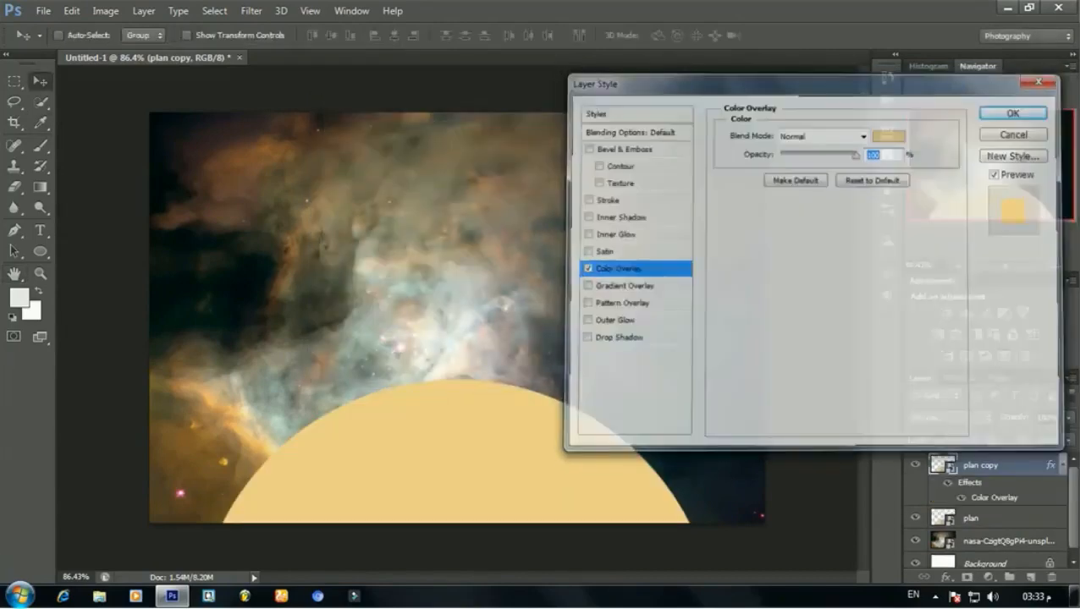
Move the plan copy layer below plan and apply a Box Blur with a radius of 73 pixels to it
drag(982, 525, 981, 530)
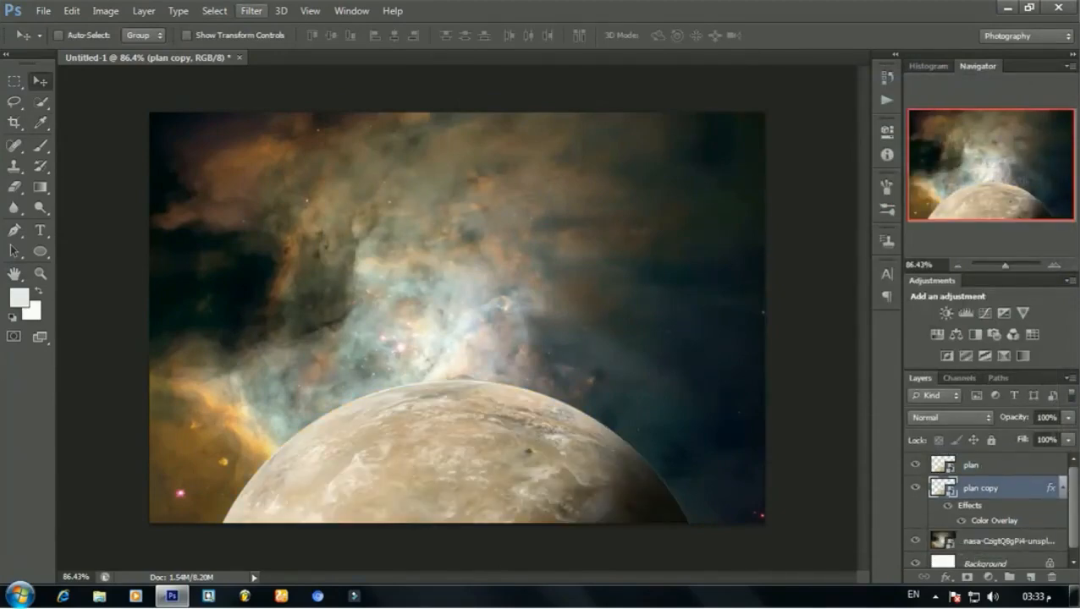
click(252, 10)
mouse_move(339, 170)
click(491, 266)
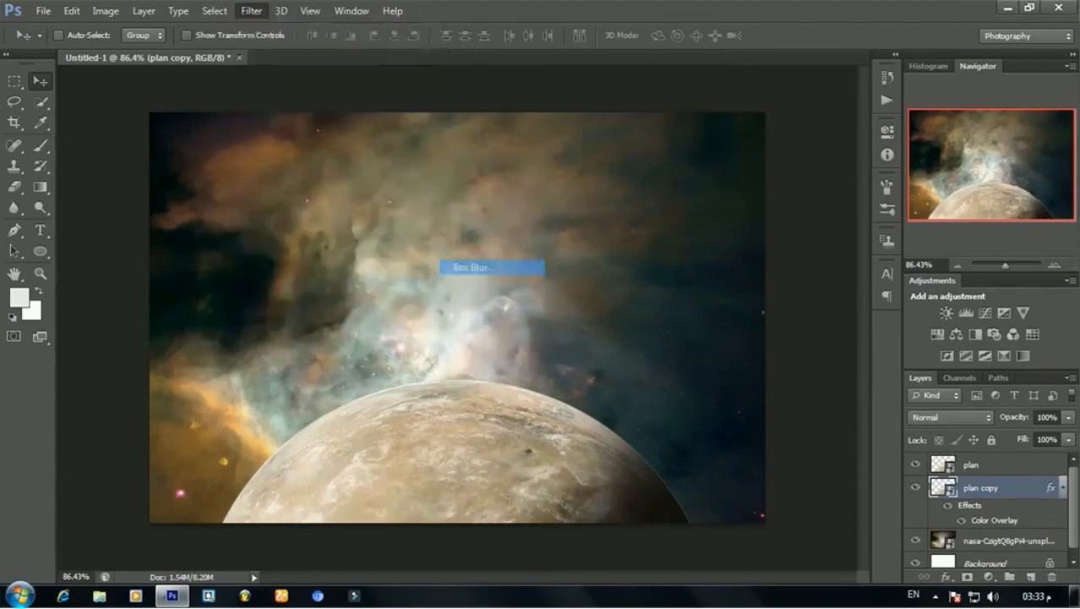
drag(507, 110, 814, 101)
drag(785, 340, 775, 340)
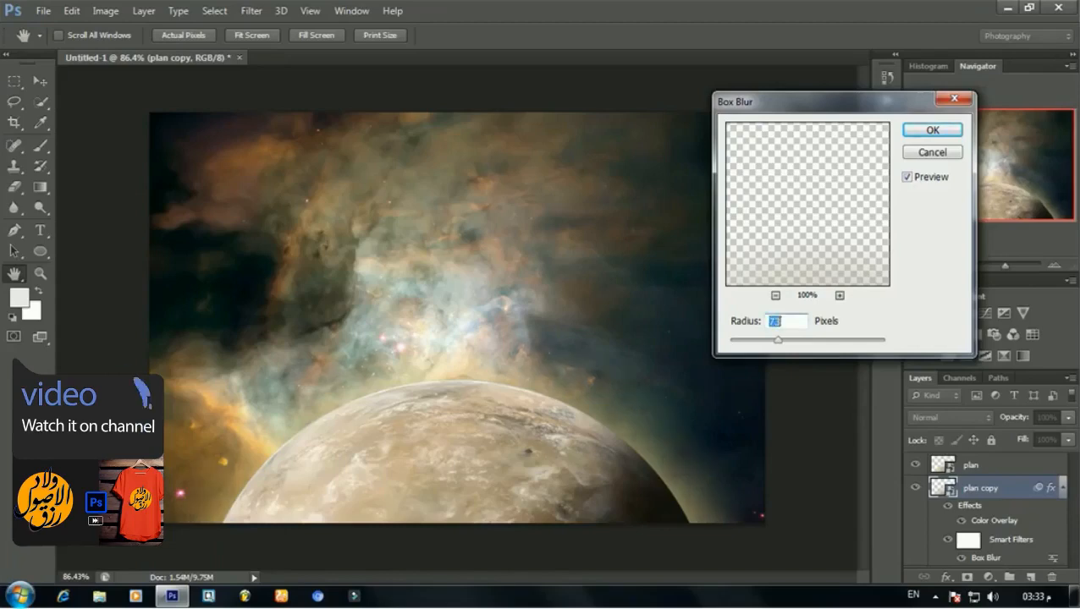
key(Return)
key(v)
scroll(457, 317, down, 5)
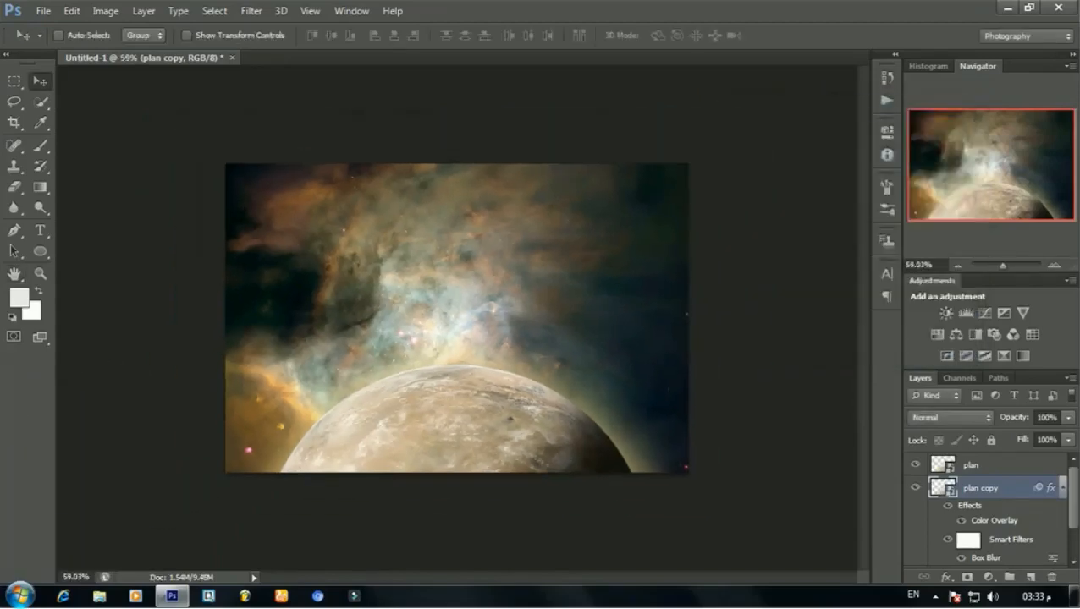
scroll(457, 317, up, 4)
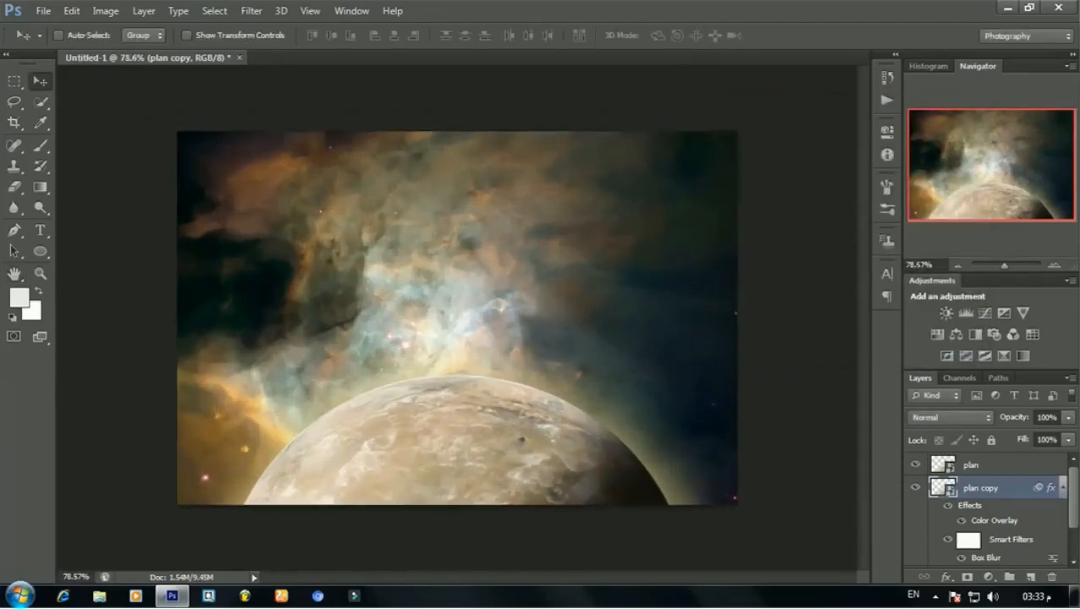
Place the astronaut-png-4 image into the document and move its layer above plan
click(43, 11)
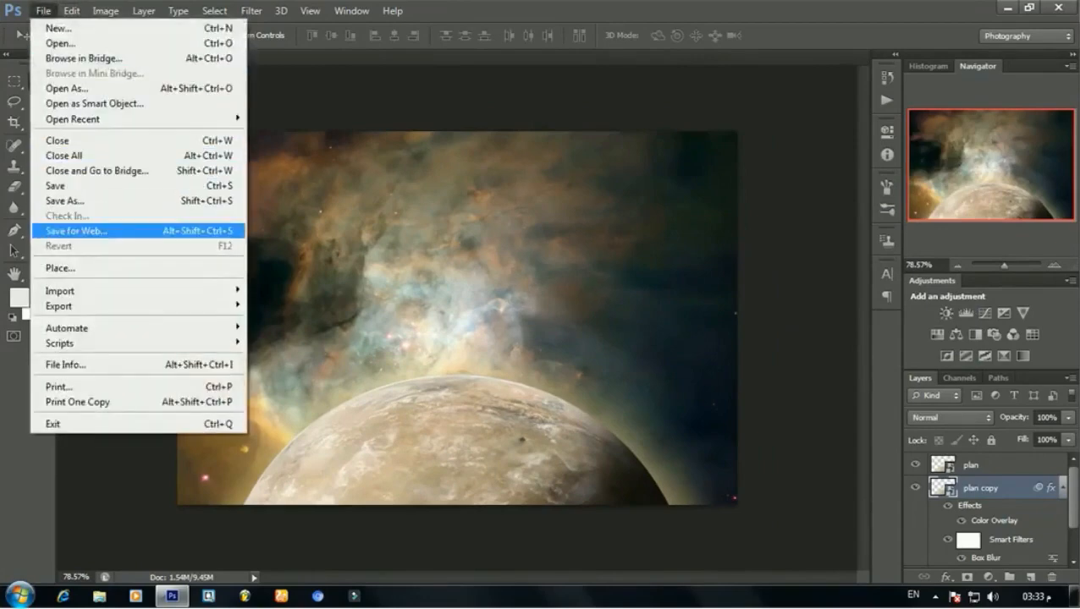
click(61, 267)
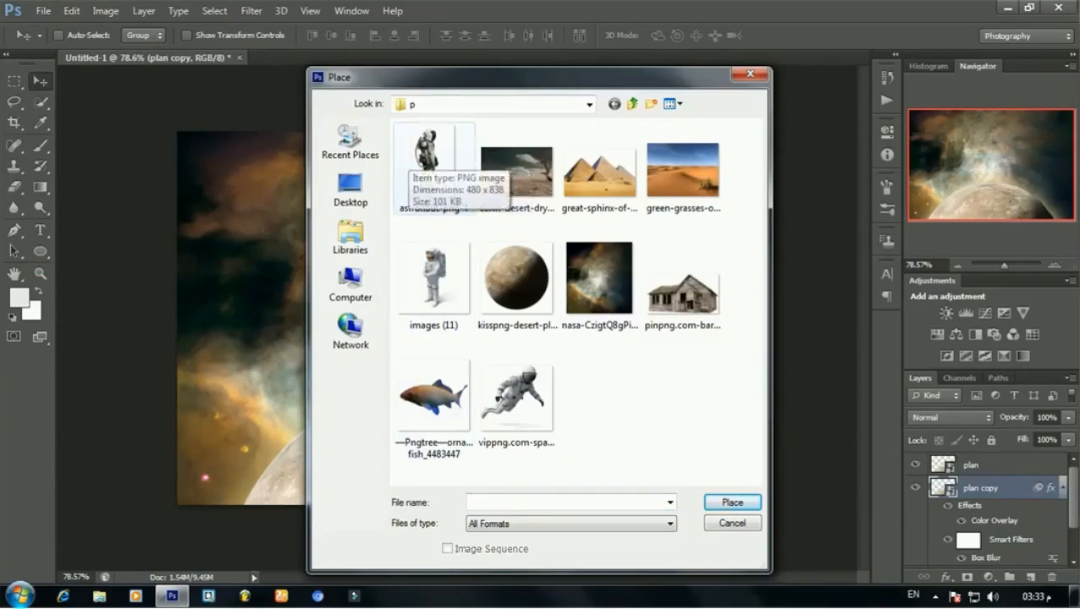
click(417, 165)
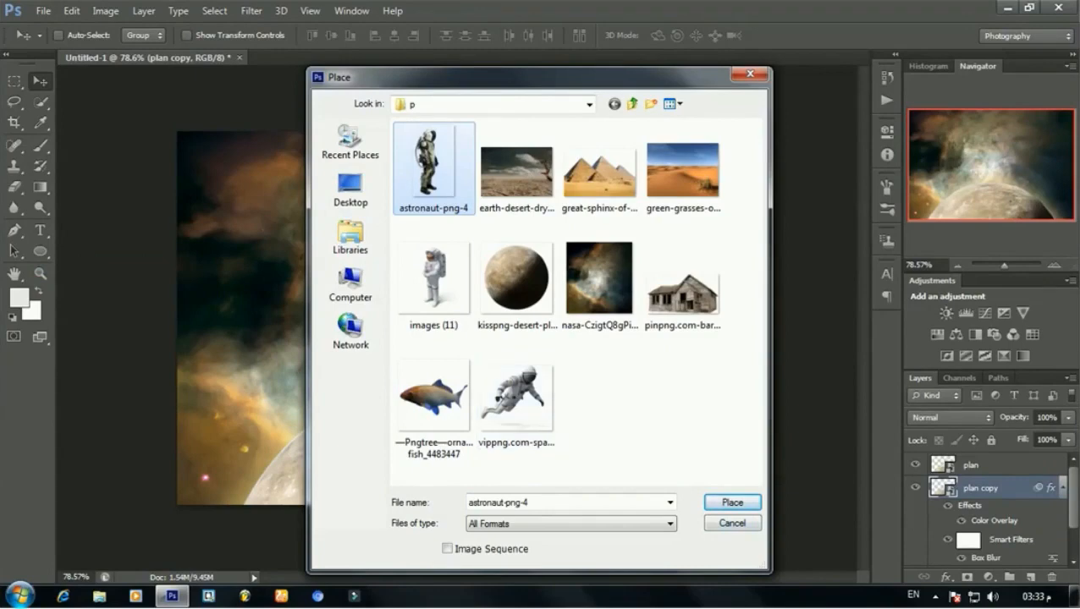
key(Return)
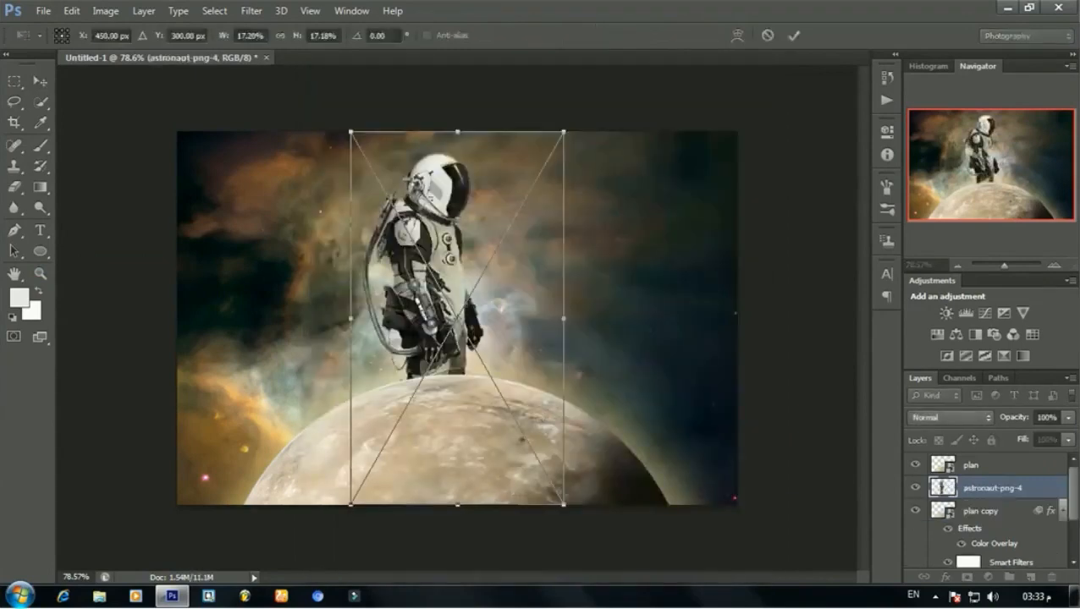
key(Return)
drag(993, 488, 993, 457)
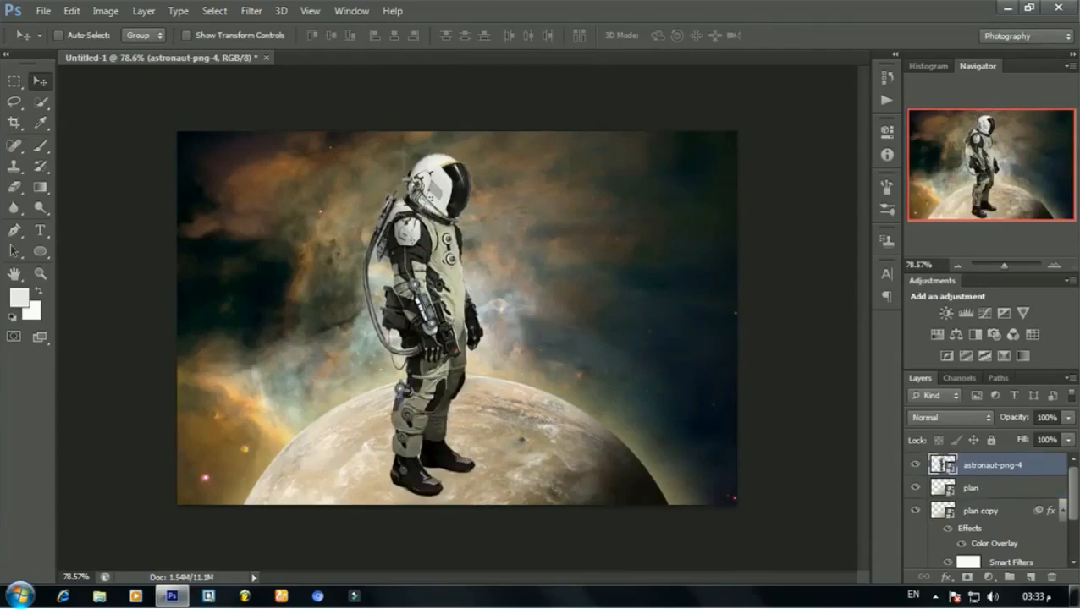
Scale the astronaut down to about 8.6% and position it so its boots stand on top of the planet
key(ctrl+t)
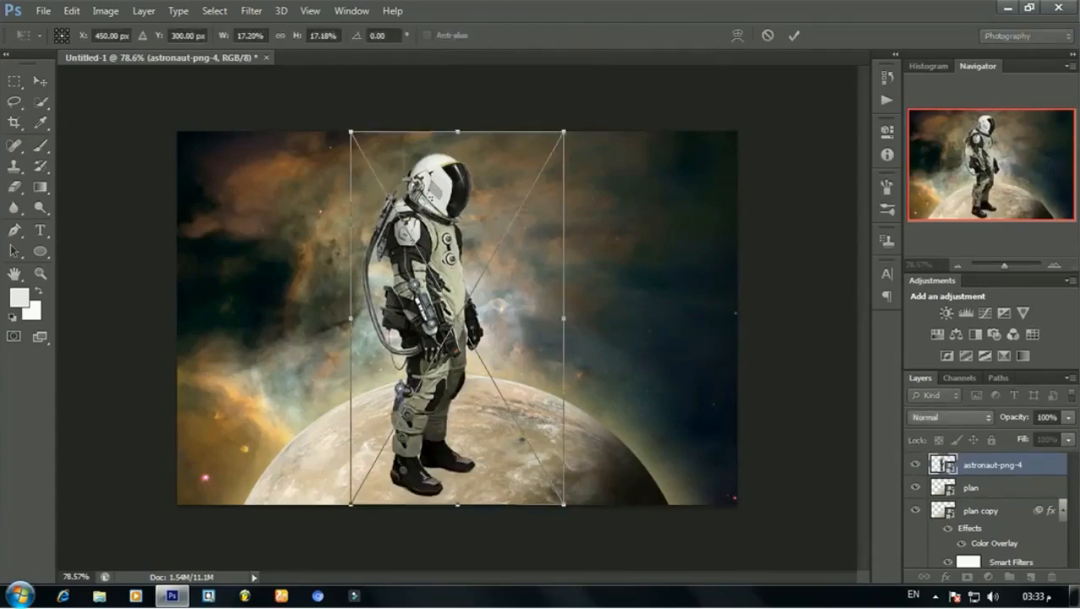
drag(564, 131, 511, 224)
key(Return)
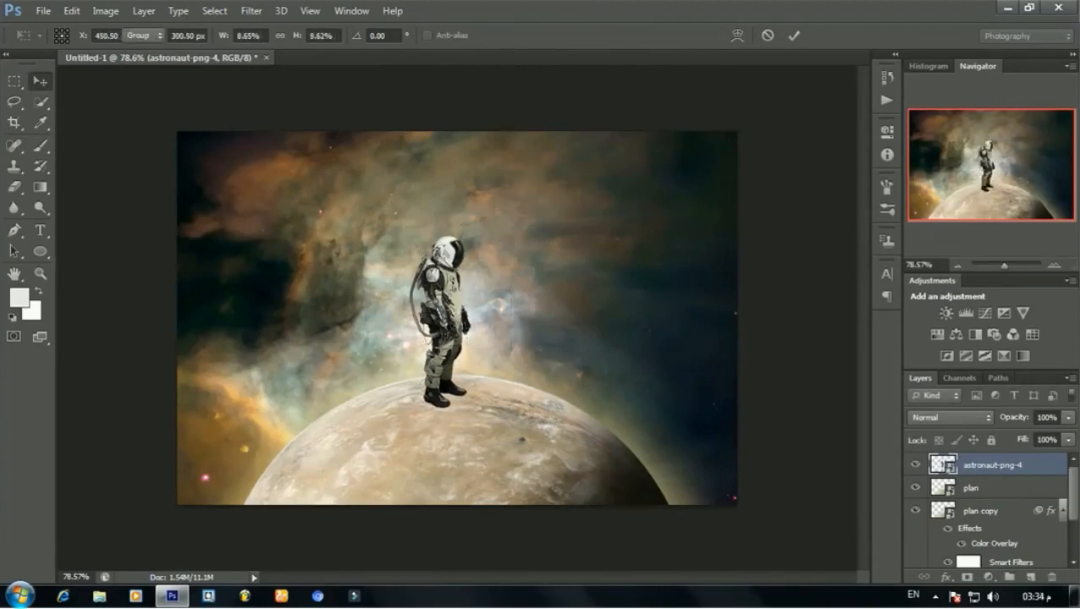
key(ctrl+0)
drag(436, 326, 442, 342)
scroll(435, 450, up, 3)
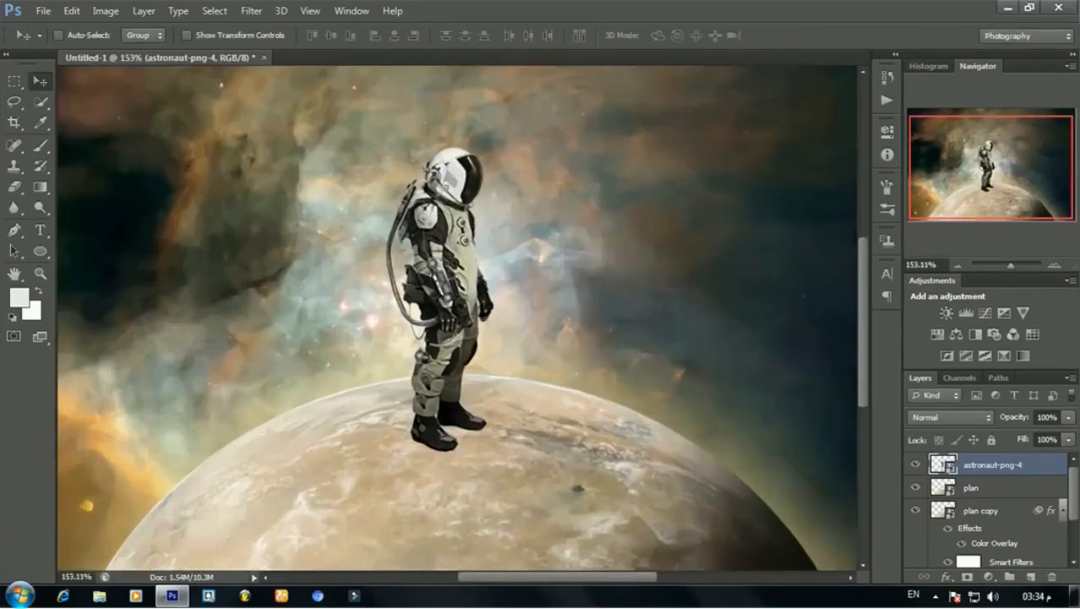
Draw a black Pen tool shadow shape, about 290 by 95 px, from the boots to the planet's left edge and move it beneath the astronaut layer
scroll(435, 451, up, 3)
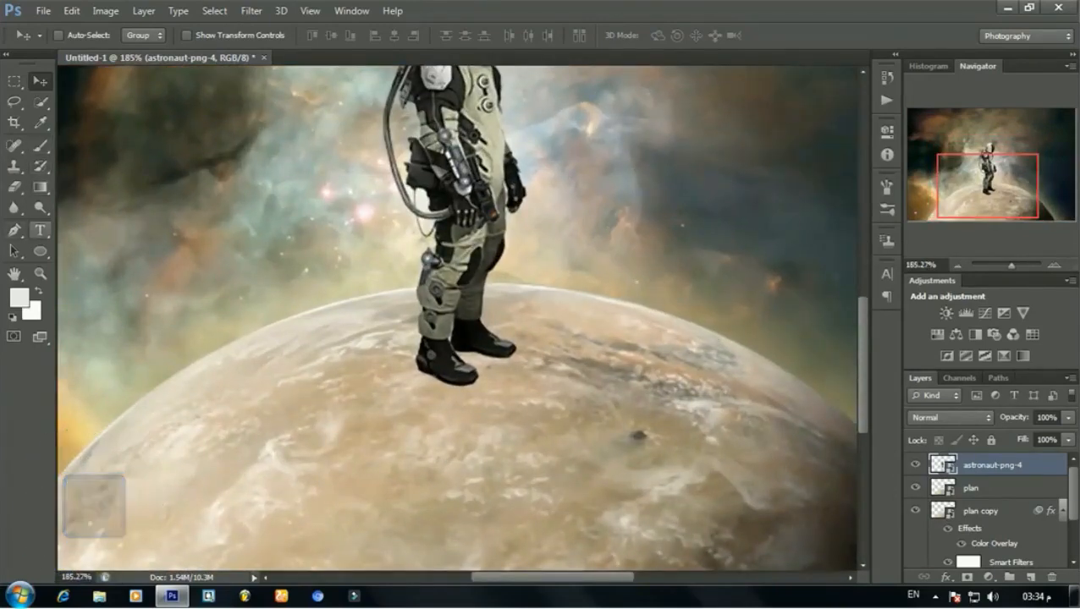
click(13, 229)
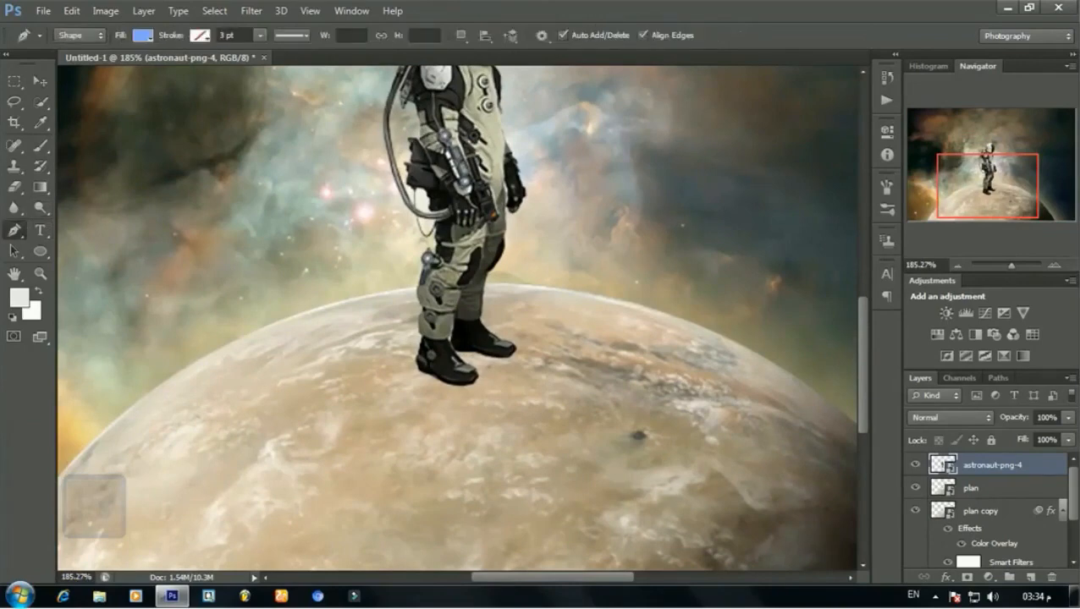
click(143, 35)
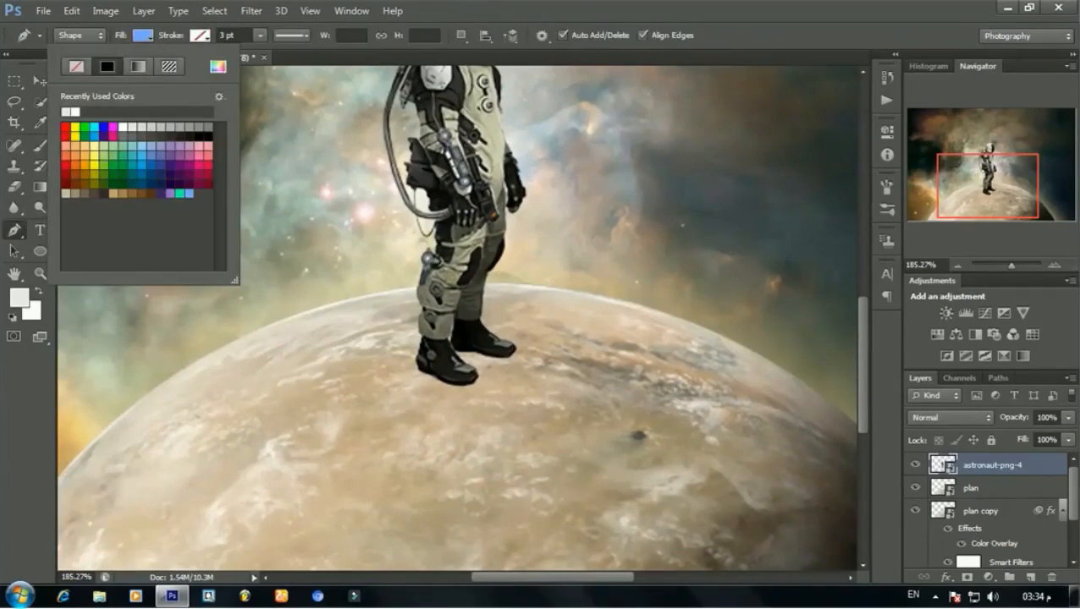
click(207, 135)
key(Return)
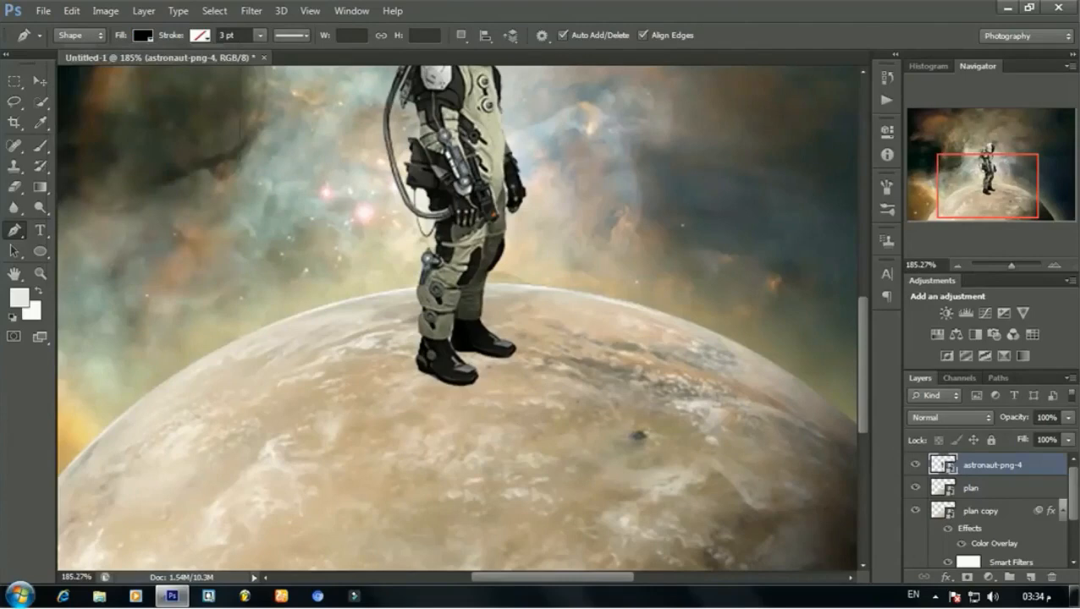
click(423, 338)
scroll(323, 368, down, 2)
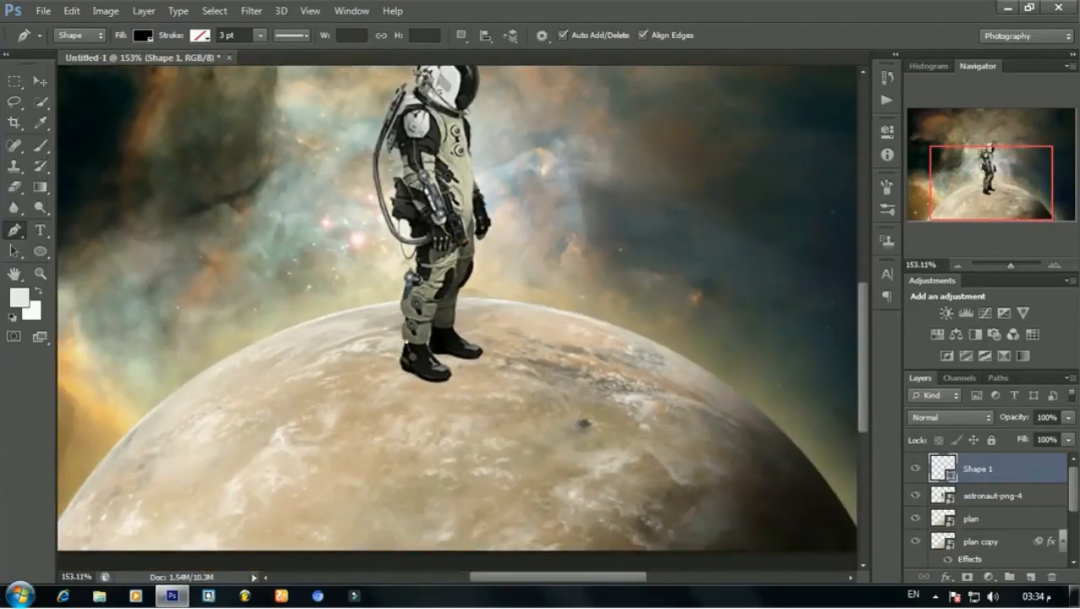
click(115, 464)
drag(114, 464, 68, 551)
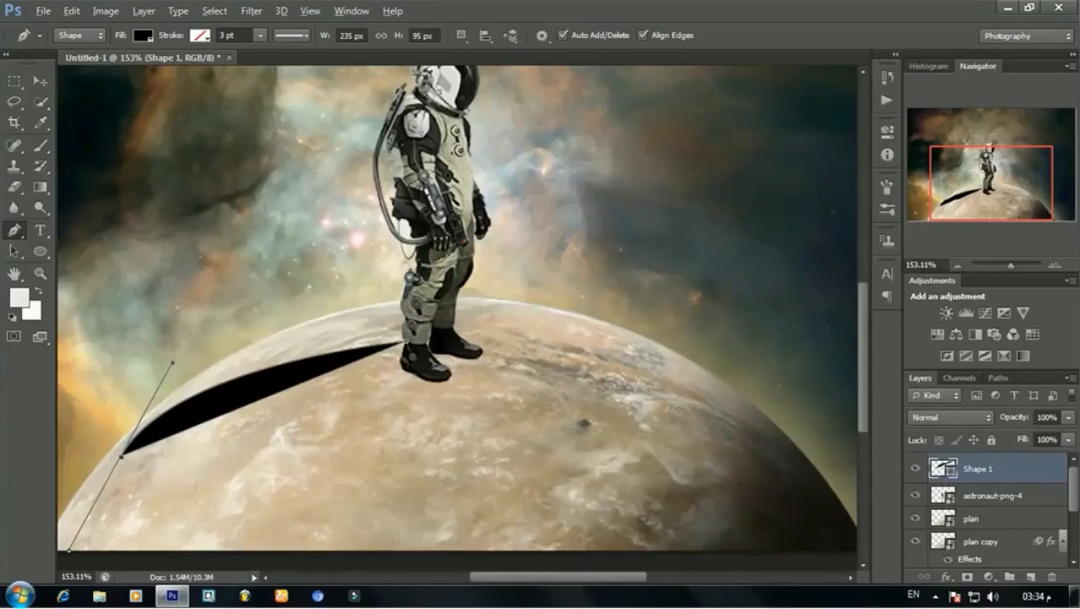
alt+click(121, 457)
click(434, 372)
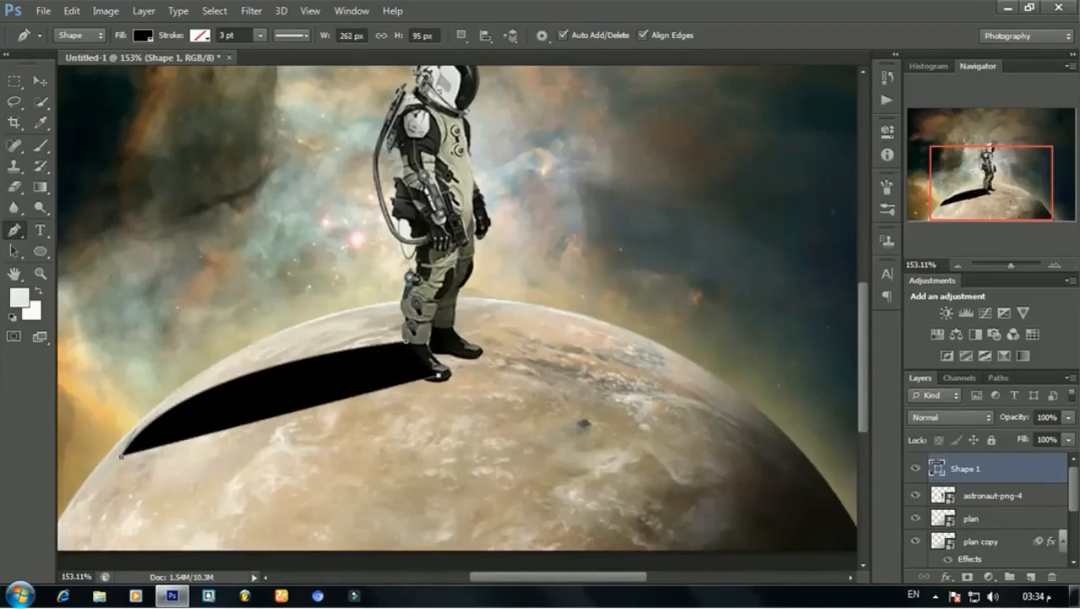
click(472, 358)
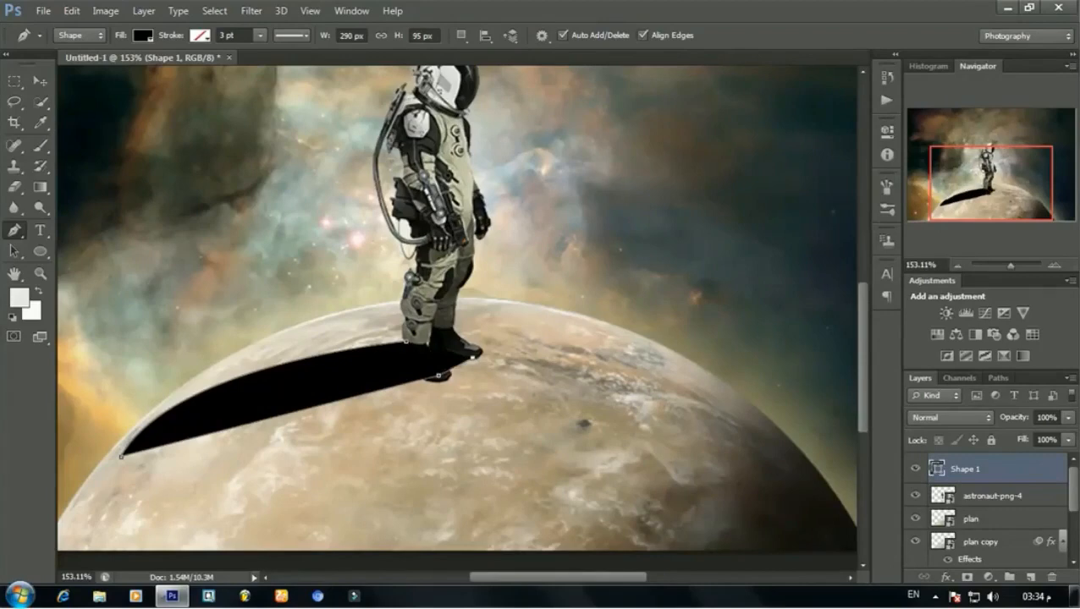
click(406, 341)
drag(990, 469, 990, 506)
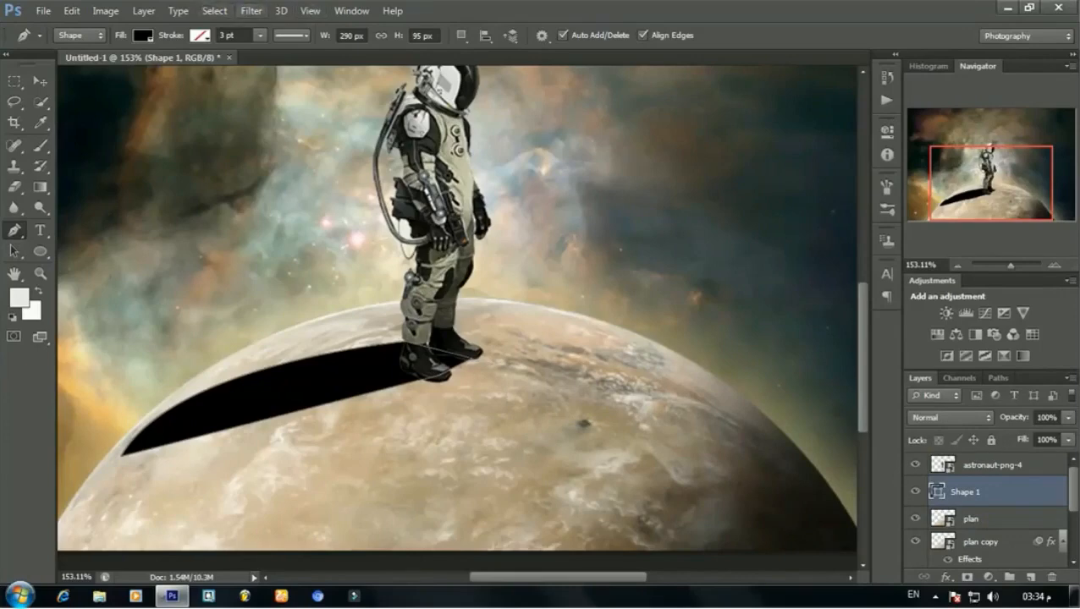
Rasterize the shadow shape and apply a Box Blur with a radius of 24 pixels to it
click(251, 10)
mouse_move(338, 170)
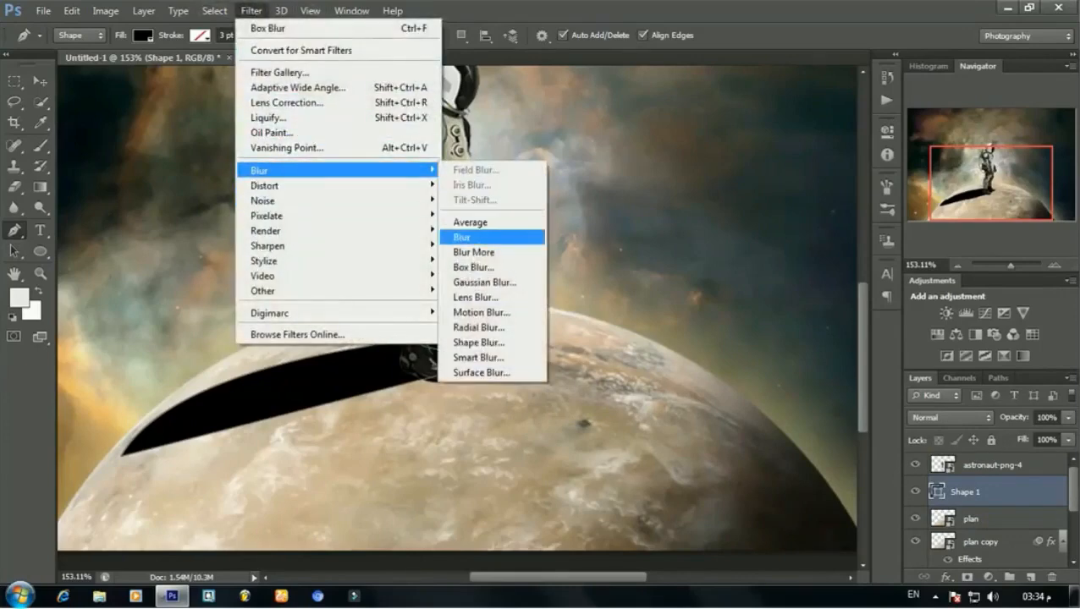
click(486, 265)
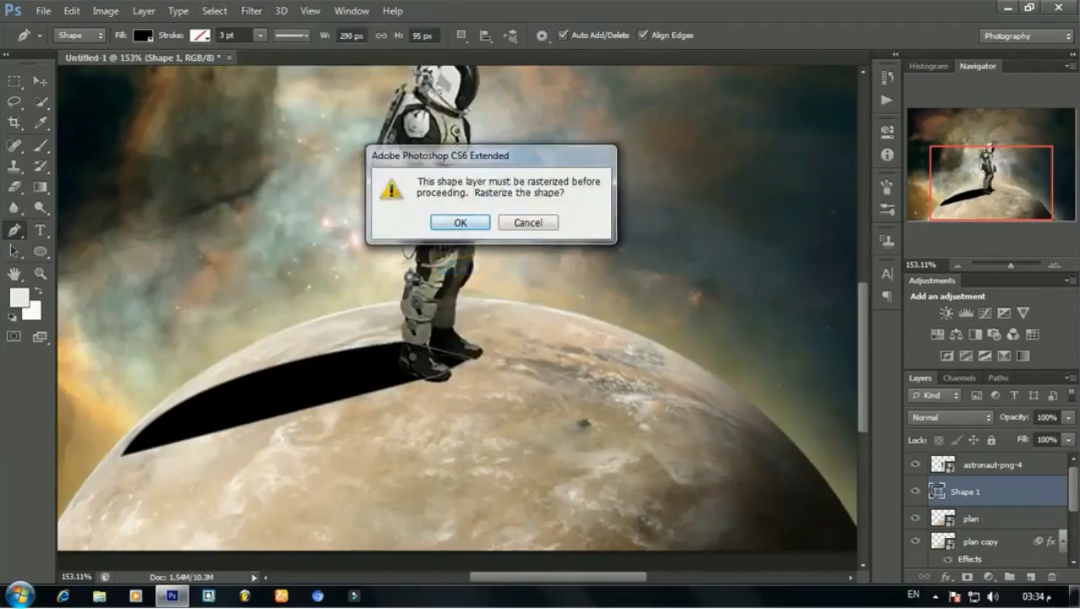
key(Return)
text(11)
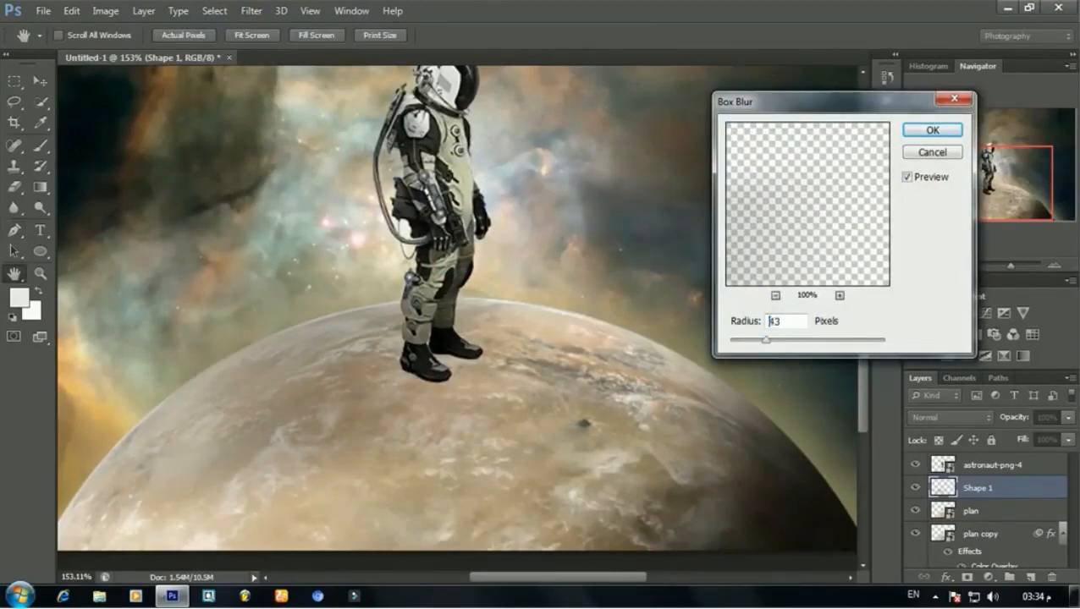
drag(738, 339, 752, 339)
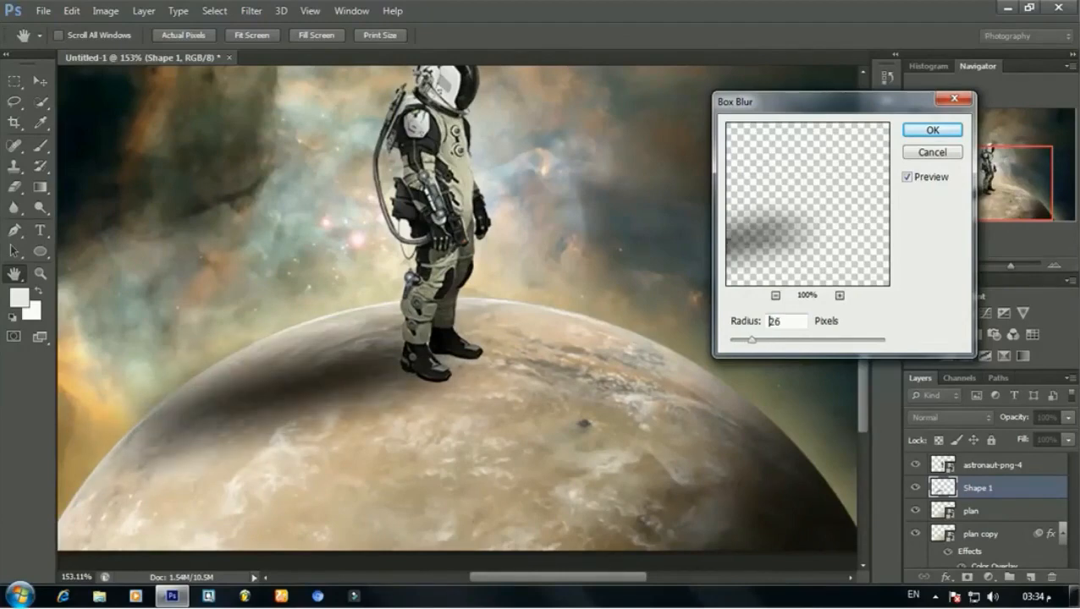
double_click(772, 321)
drag(880, 101, 986, 187)
key(Down)
key(Down)
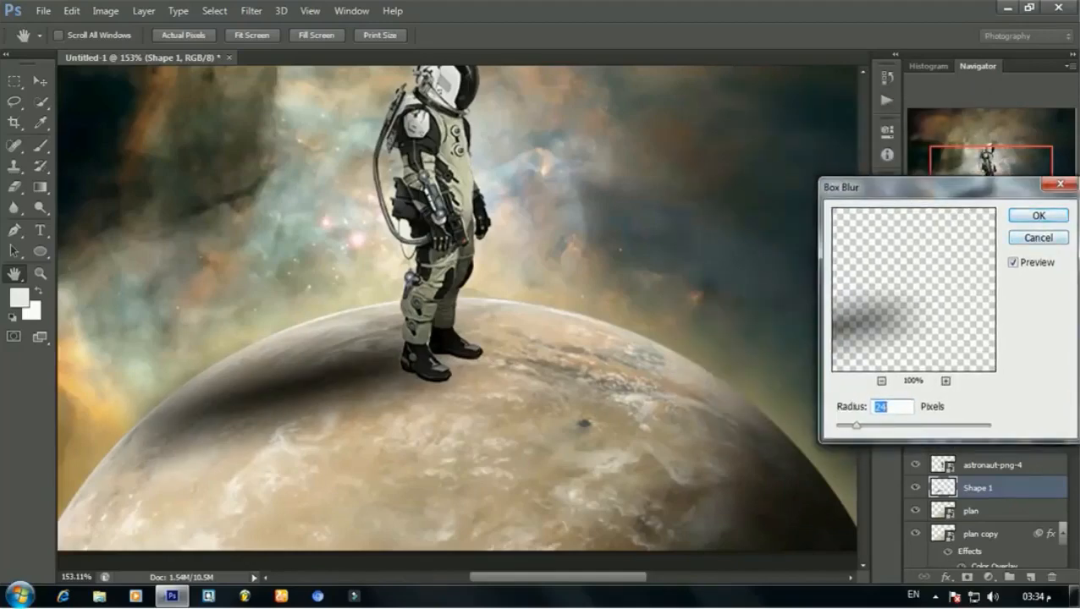
click(1038, 215)
Undo the shadow's blur and the drawing of the black shadow shape
scroll(768, 110, down, 5)
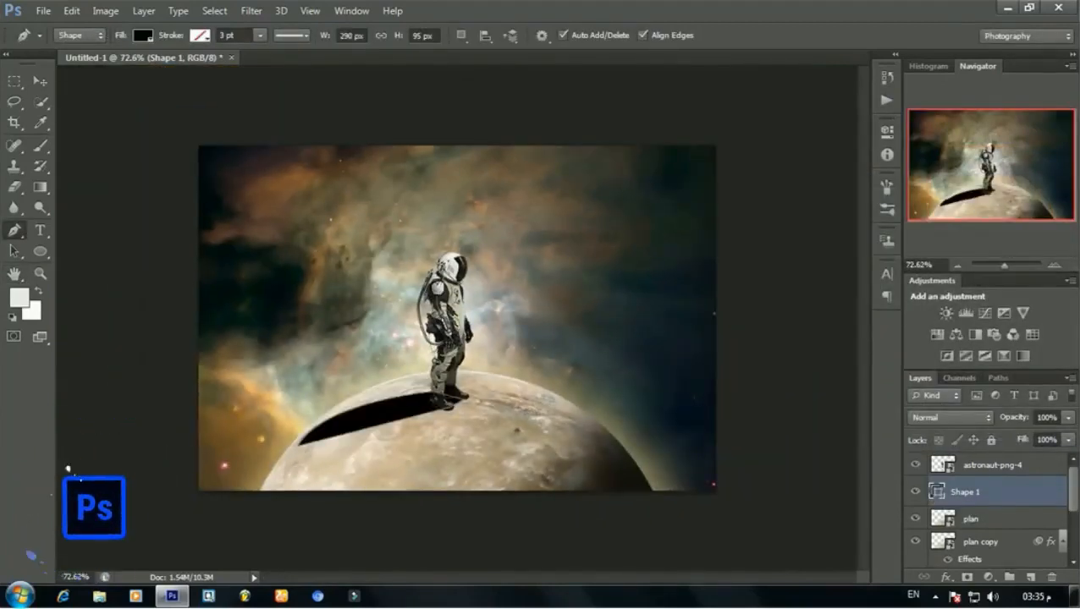
key(ctrl+alt+z)
scroll(428, 398, up, 4)
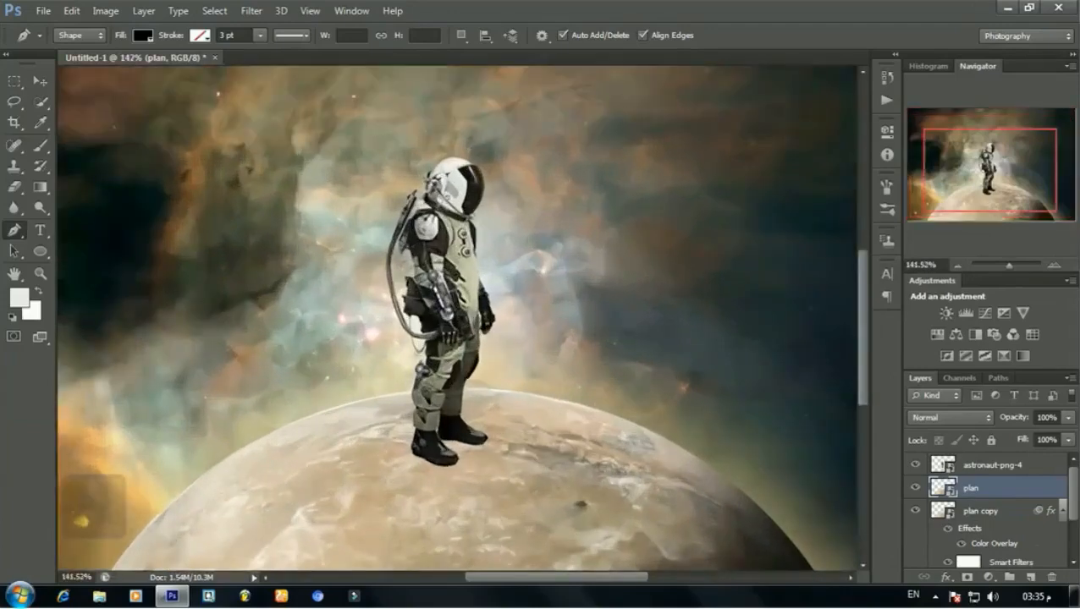
Add a new layer above plan and paint a soft white dab under the astronaut's front boot with an 80 px brush
click(1030, 576)
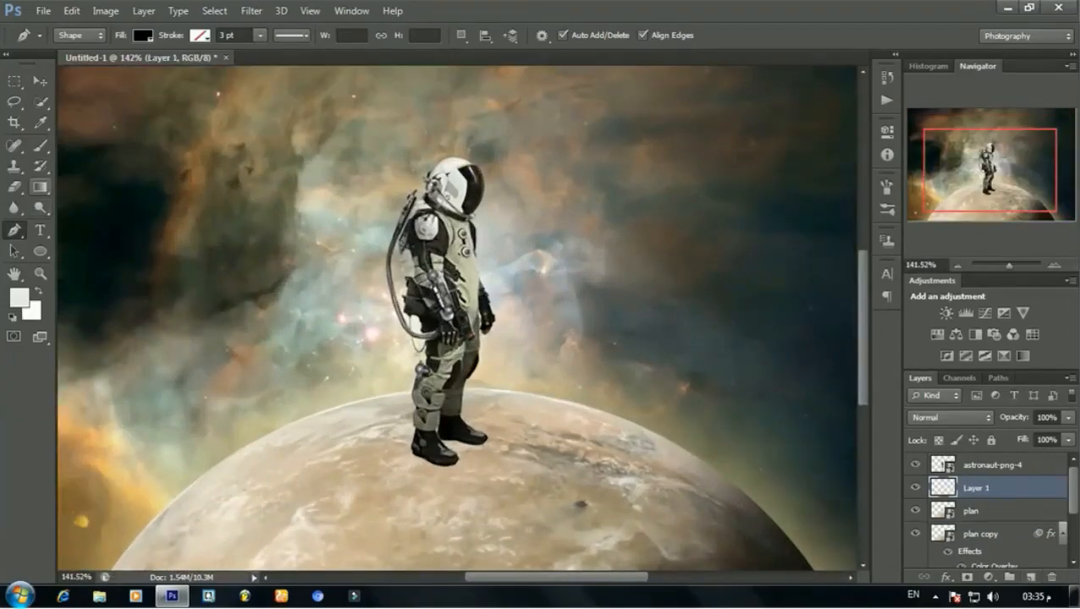
key(b)
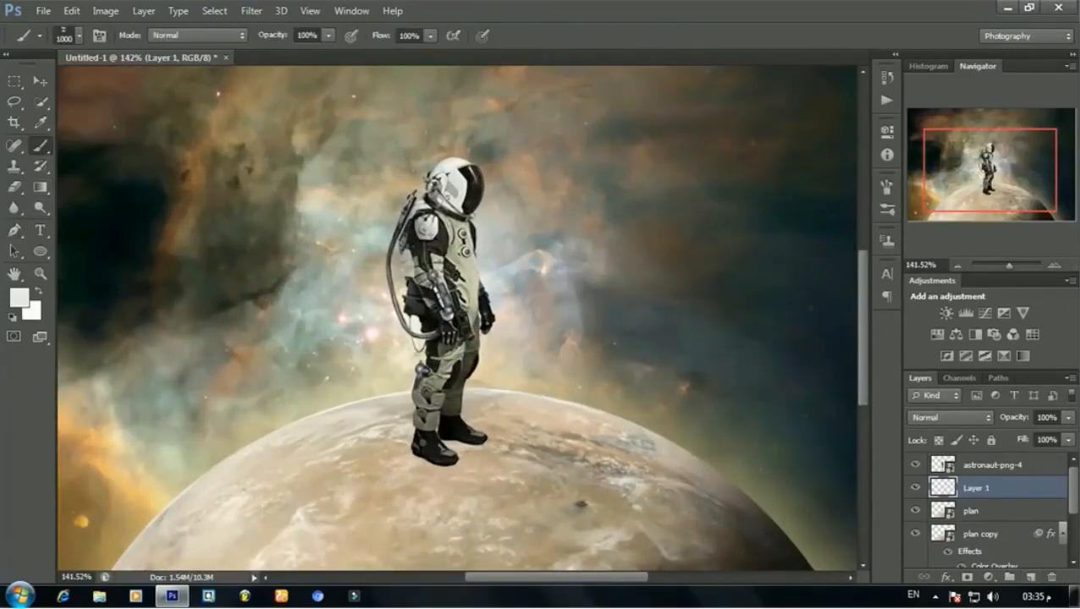
scroll(432, 473, up, 1)
right_click(489, 374)
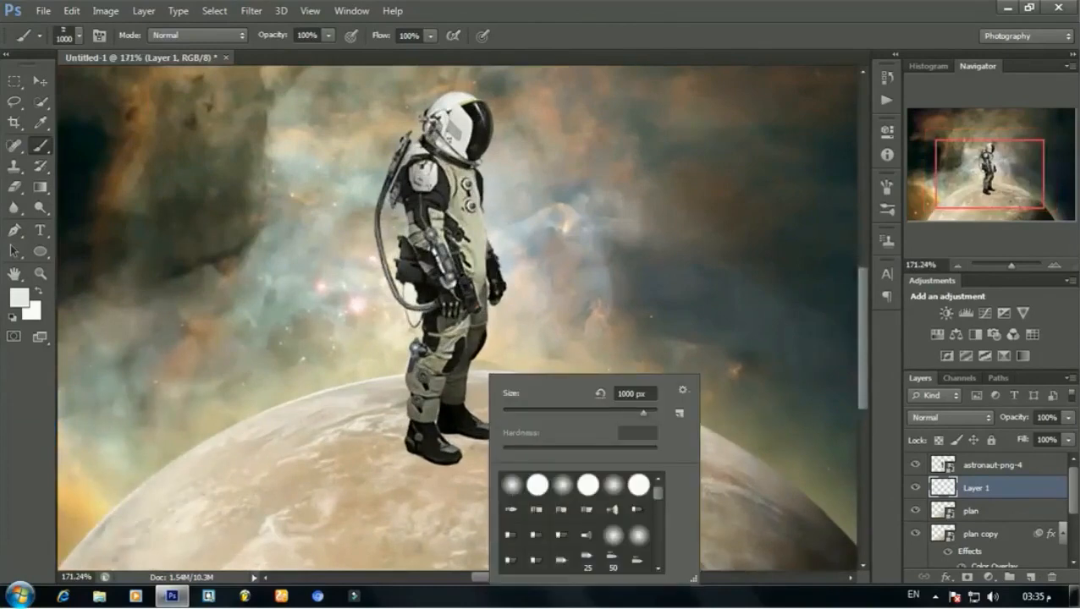
double_click(511, 484)
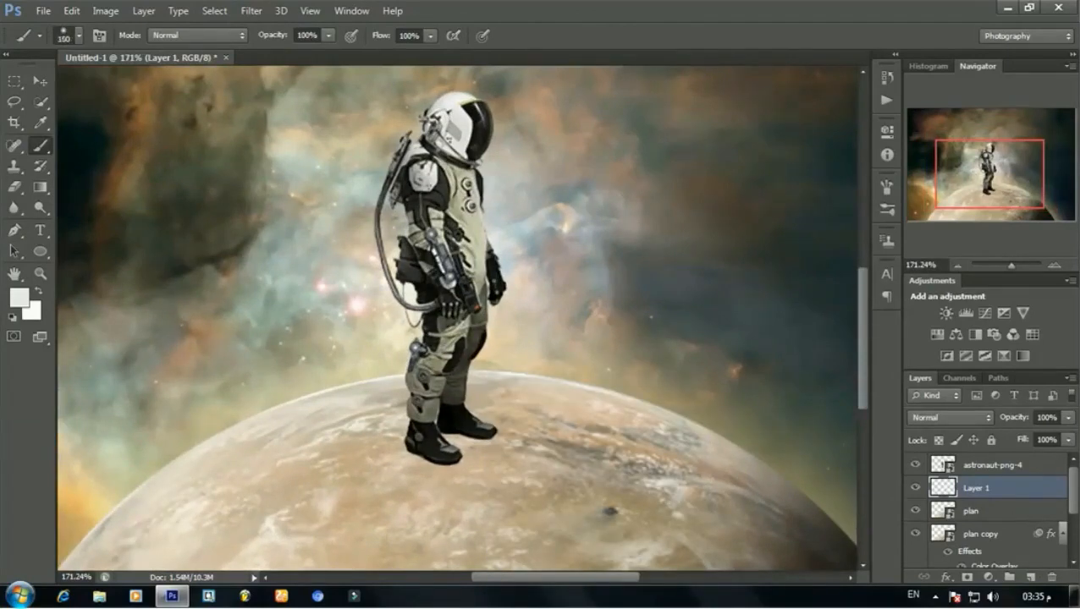
scroll(441, 451, up, 2)
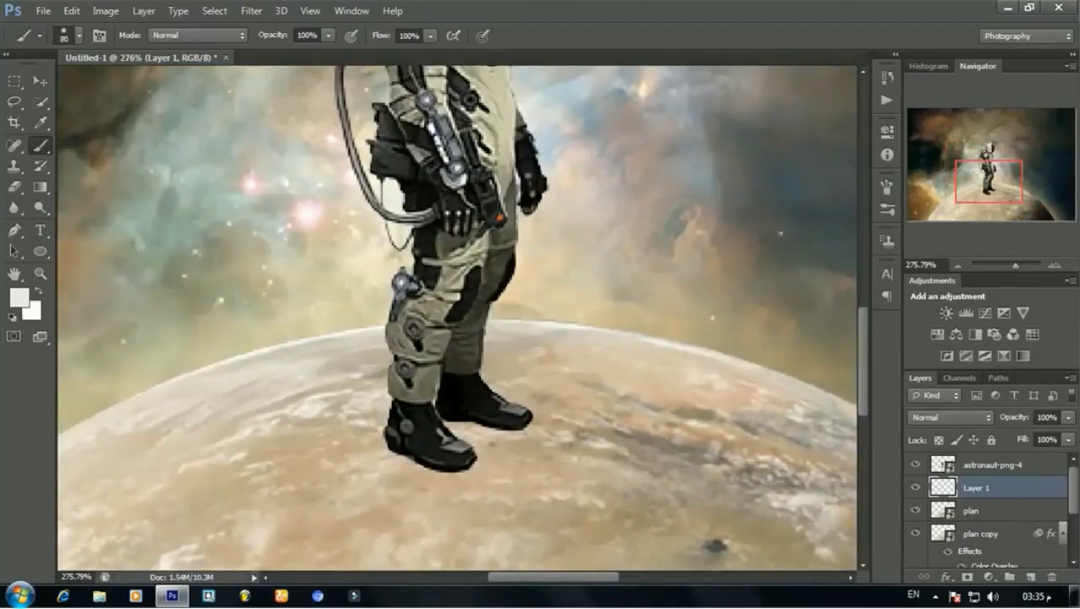
click(427, 456)
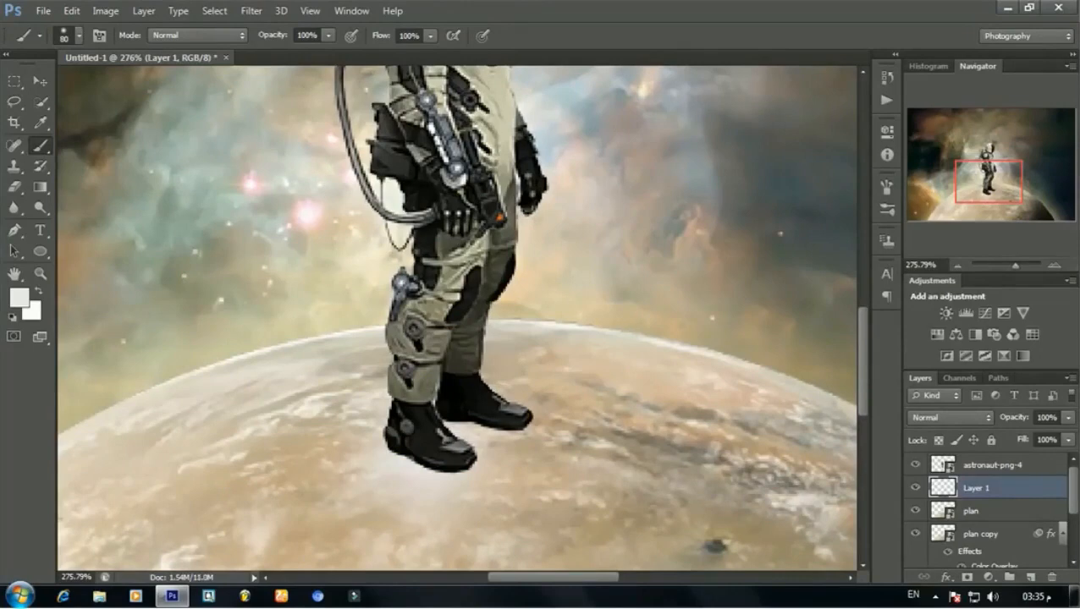
Undo the white dab under the front boot and set the foreground colour to black
key(ctrl+z)
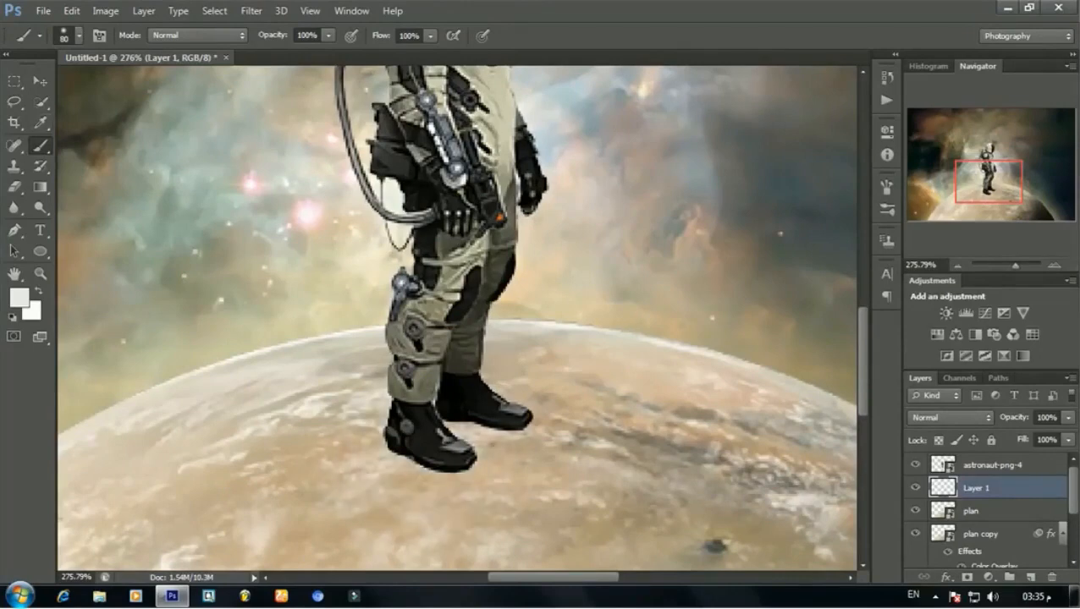
click(19, 297)
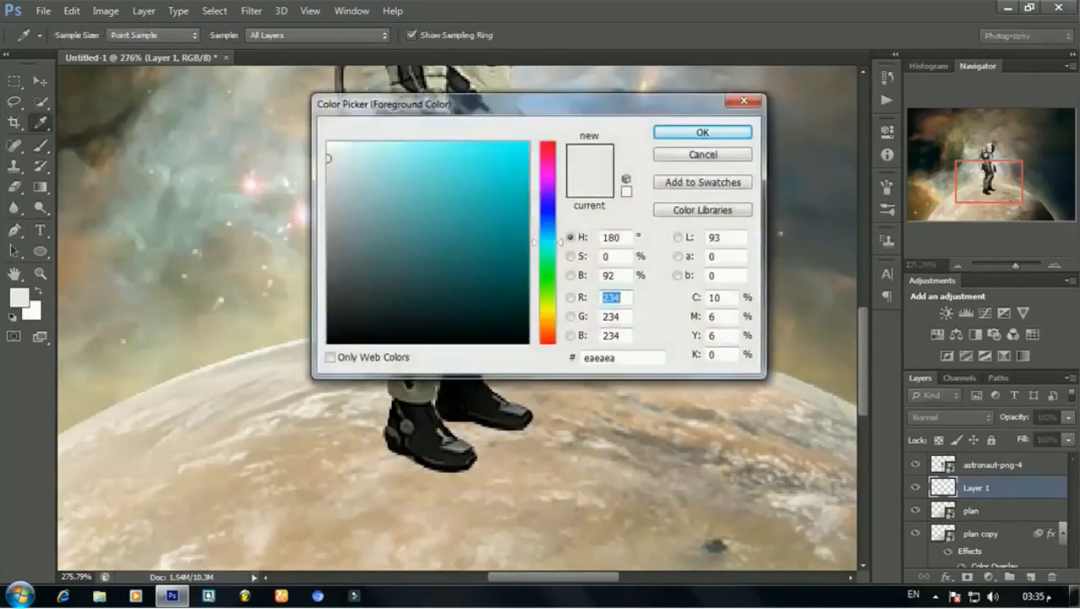
click(327, 343)
key(Return)
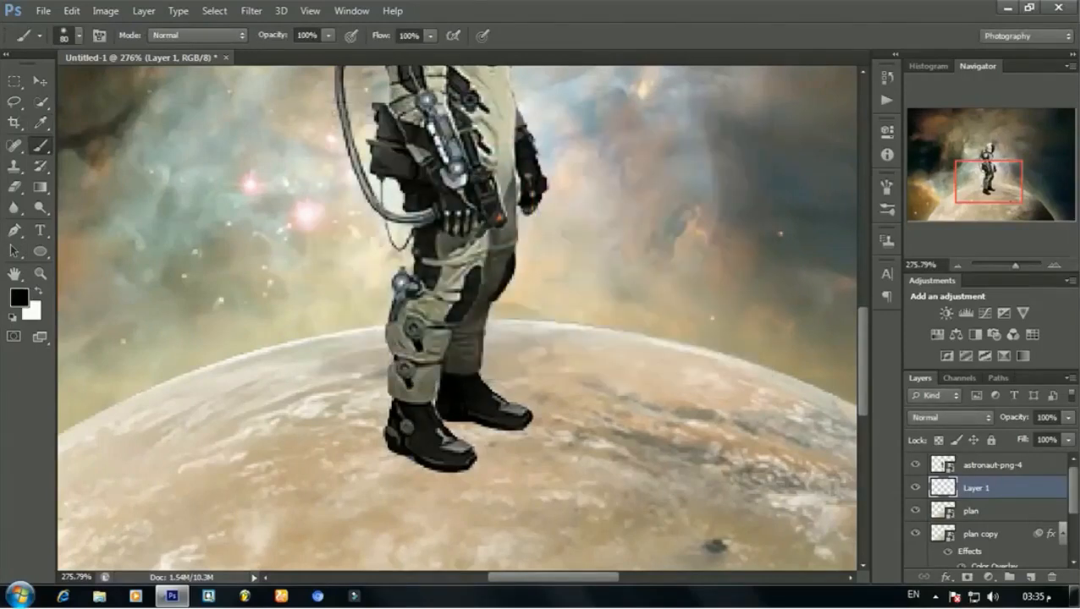
Try a soft black dab, undo it, and paint two overlapping hard-edged 80 px black dabs beneath the astronaut's boots on Layer 1
click(419, 467)
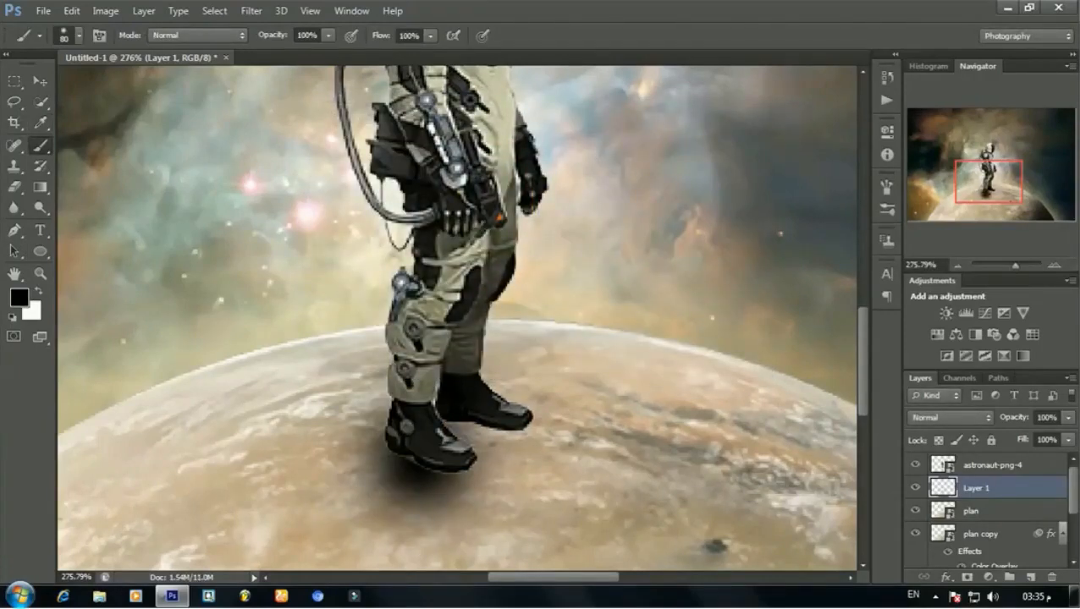
key(ctrl+z)
right_click(432, 374)
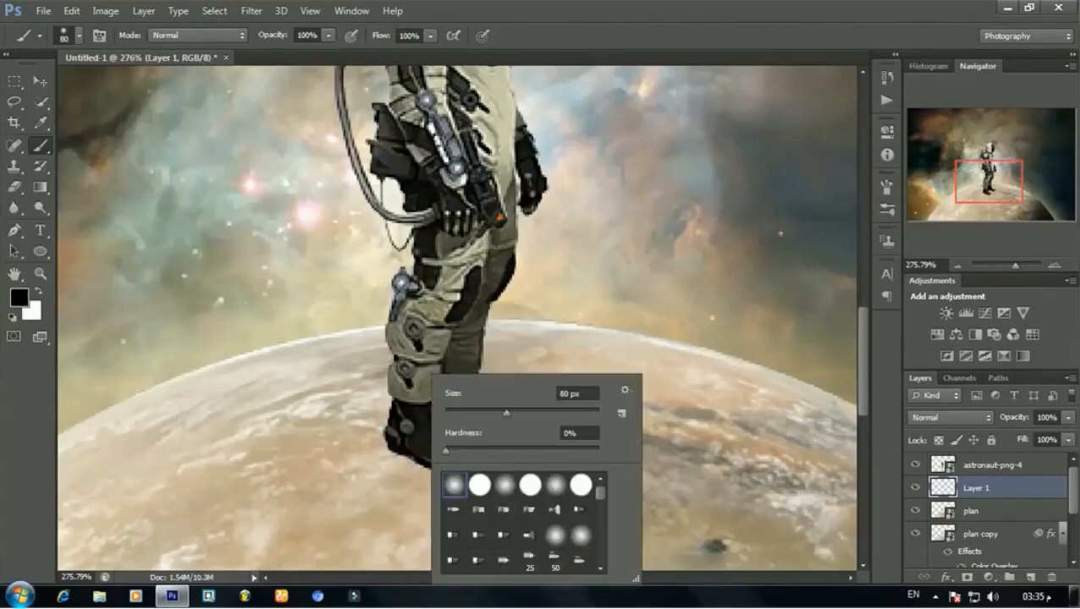
key(Escape)
click(415, 467)
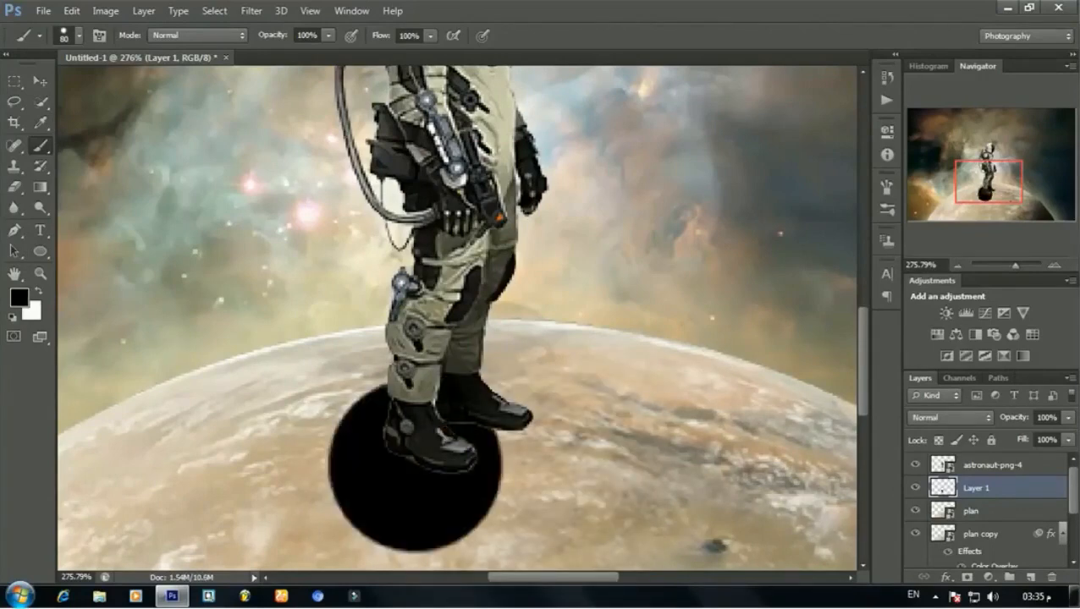
click(496, 428)
Apply a Box Blur with a radius of 43 pixels to the black dabs under the boots
key(ctrl+0)
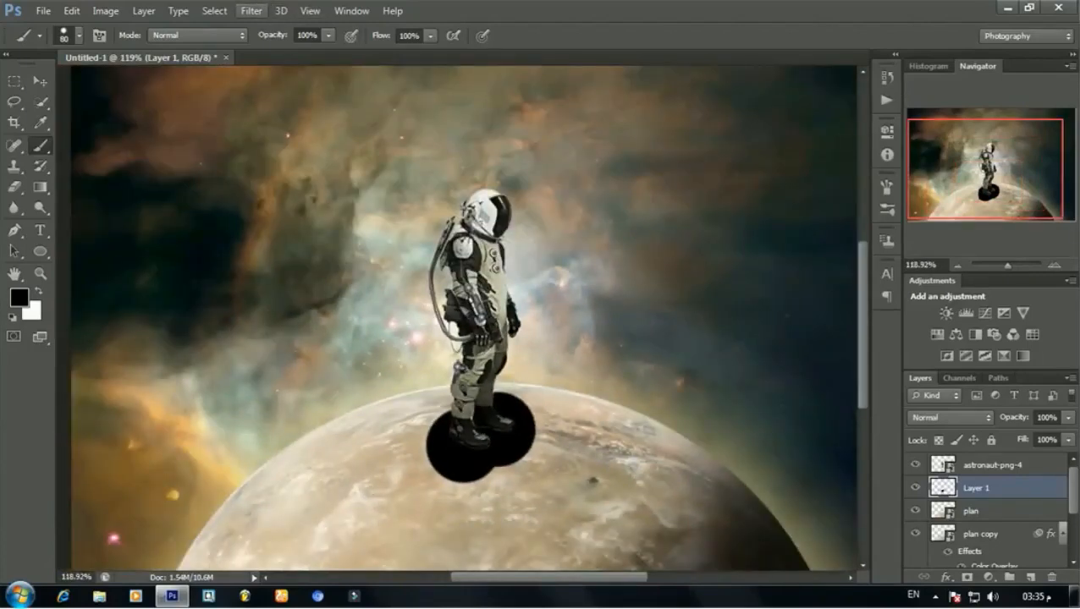
click(251, 10)
mouse_move(338, 171)
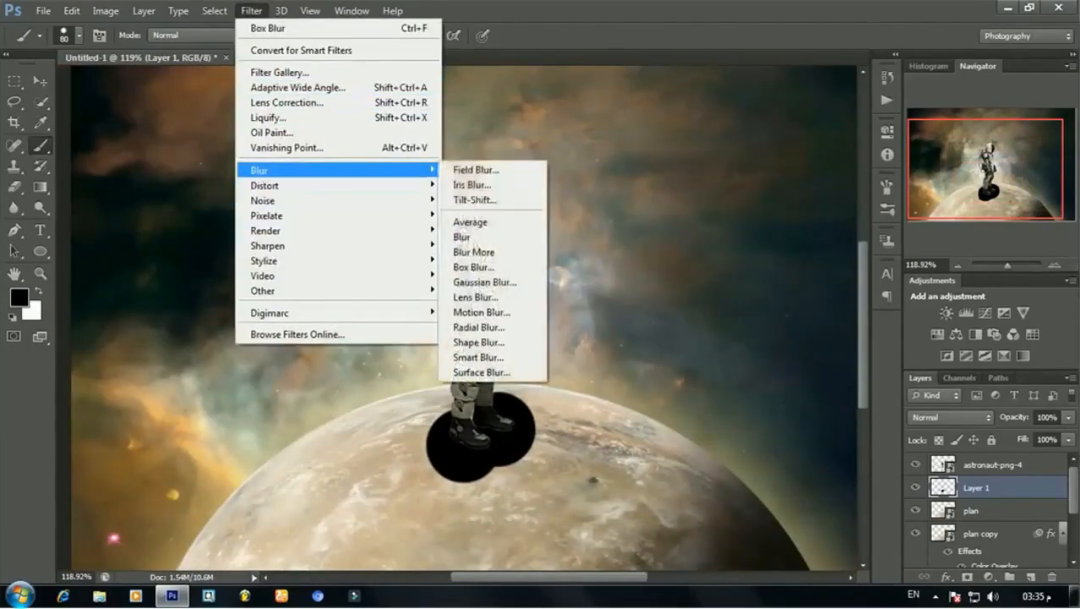
click(486, 265)
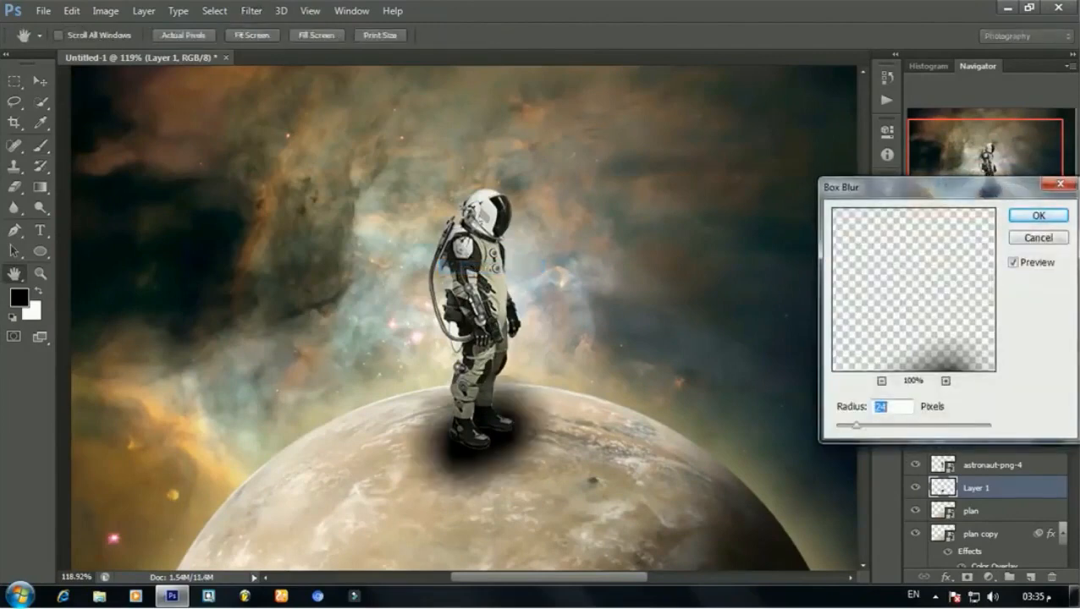
text(15)
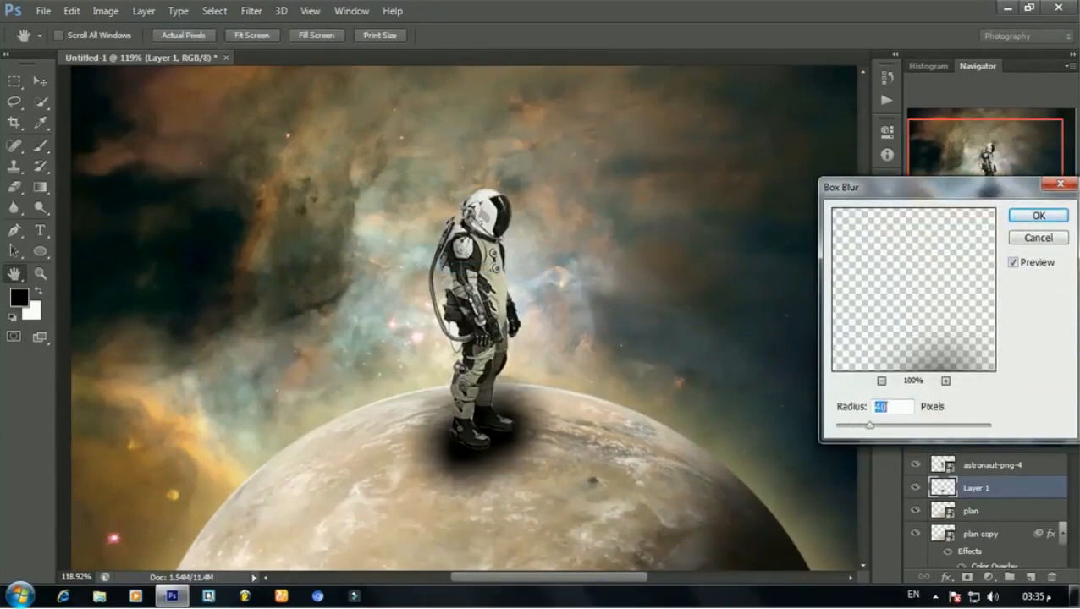
mouse_move(866, 425)
mouse_down()
mouse_move(851, 425)
mouse_move(872, 425)
mouse_up()
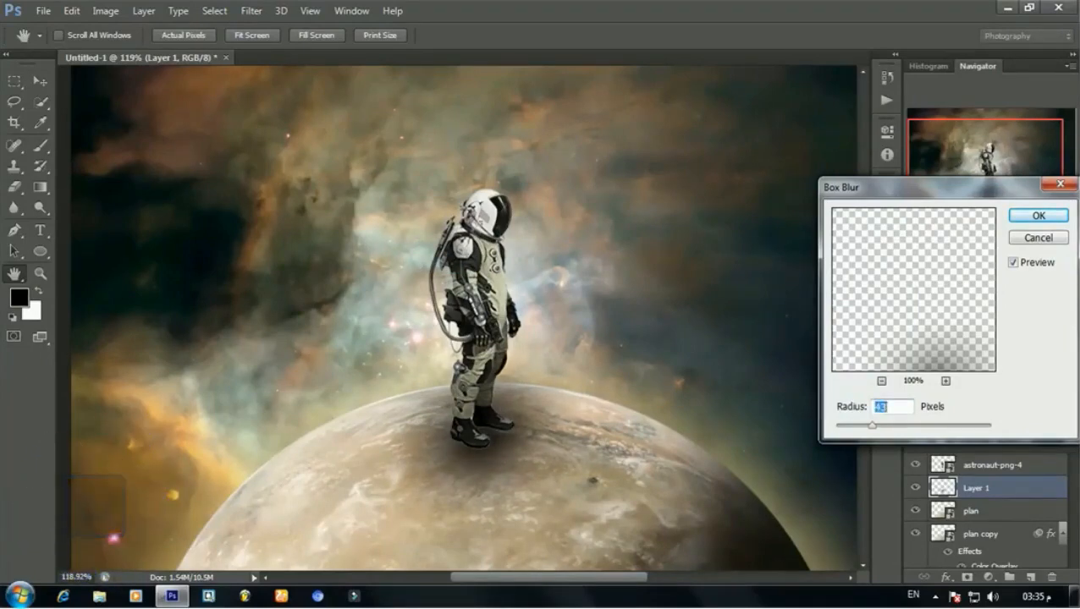
drag(871, 186, 738, 243)
key(Return)
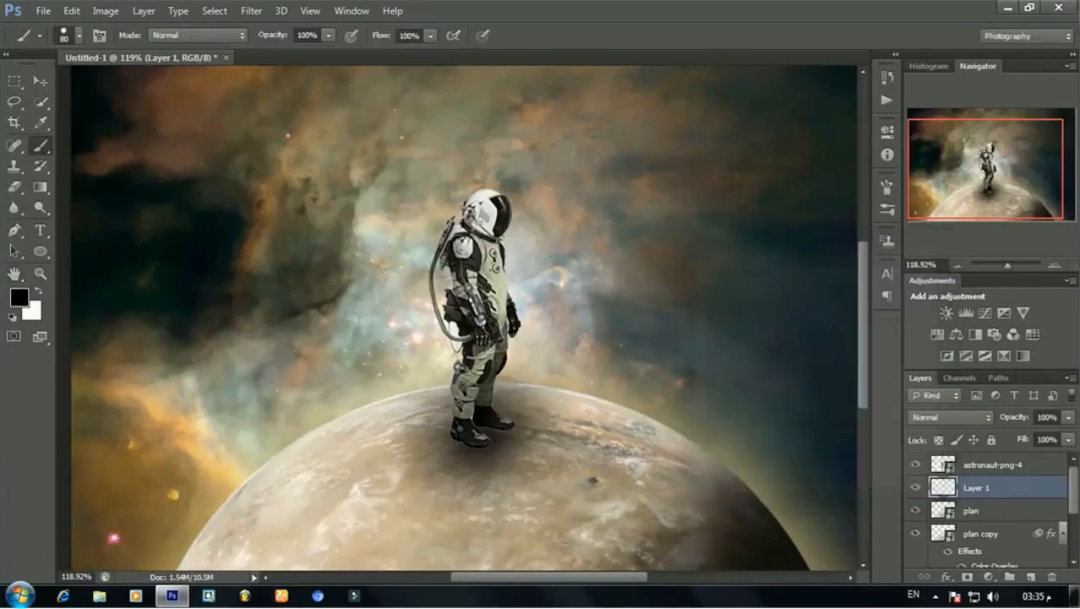
Reduce the opacity of the blurred contact shadow on Layer 1 to 42%
click(1067, 417)
drag(1065, 435, 1021, 435)
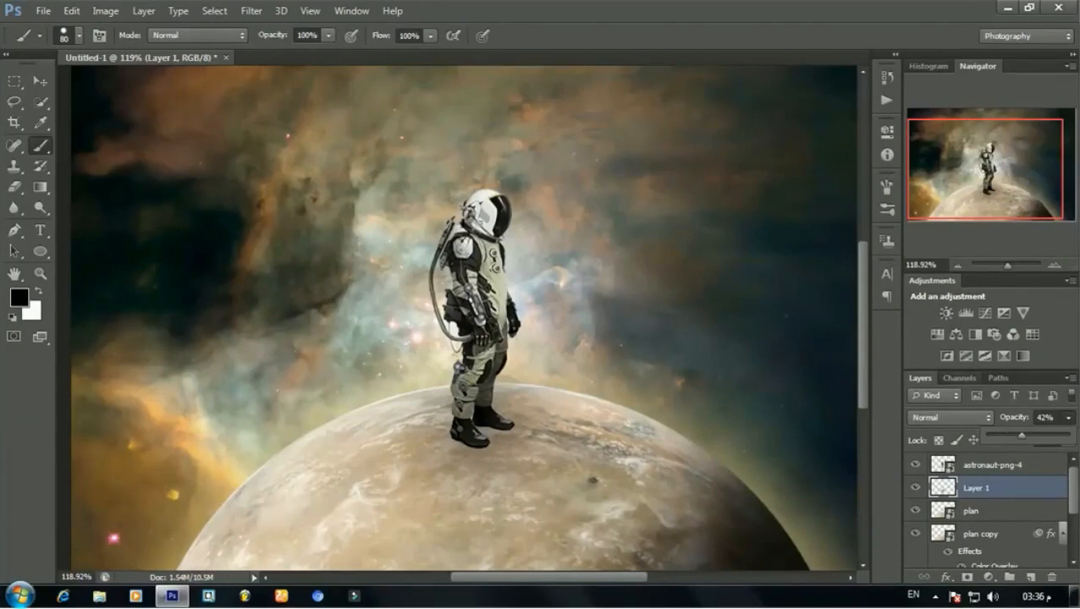
key(Return)
scroll(464, 319, down, 5)
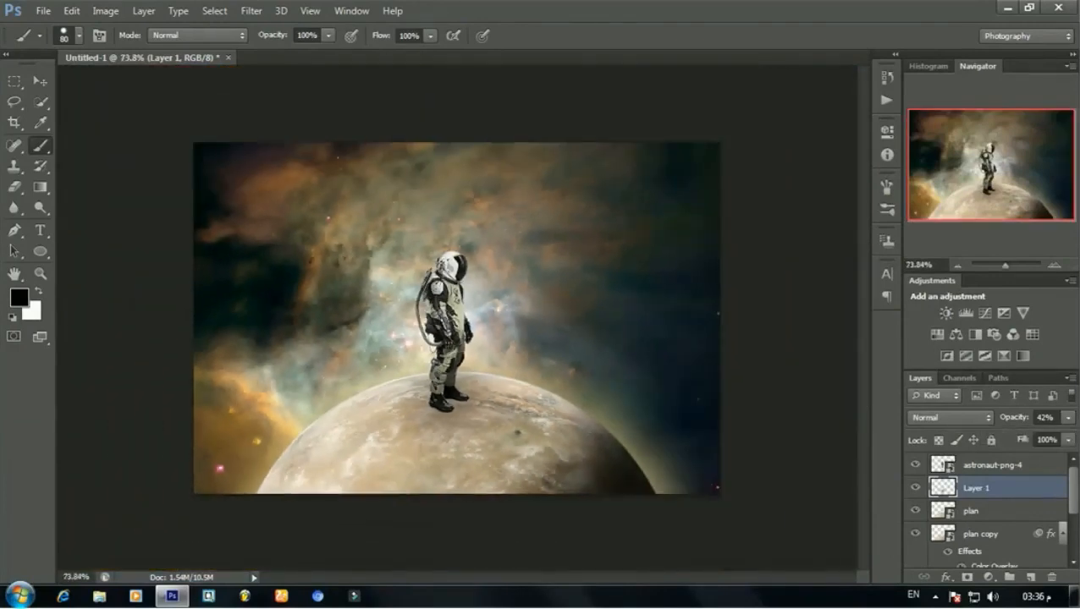
Draw a black four-sided Pen tool shape, about 140 by 61 px, extending from the front boot toward the planet's lower left
scroll(427, 415, up, 3)
scroll(428, 415, up, 4)
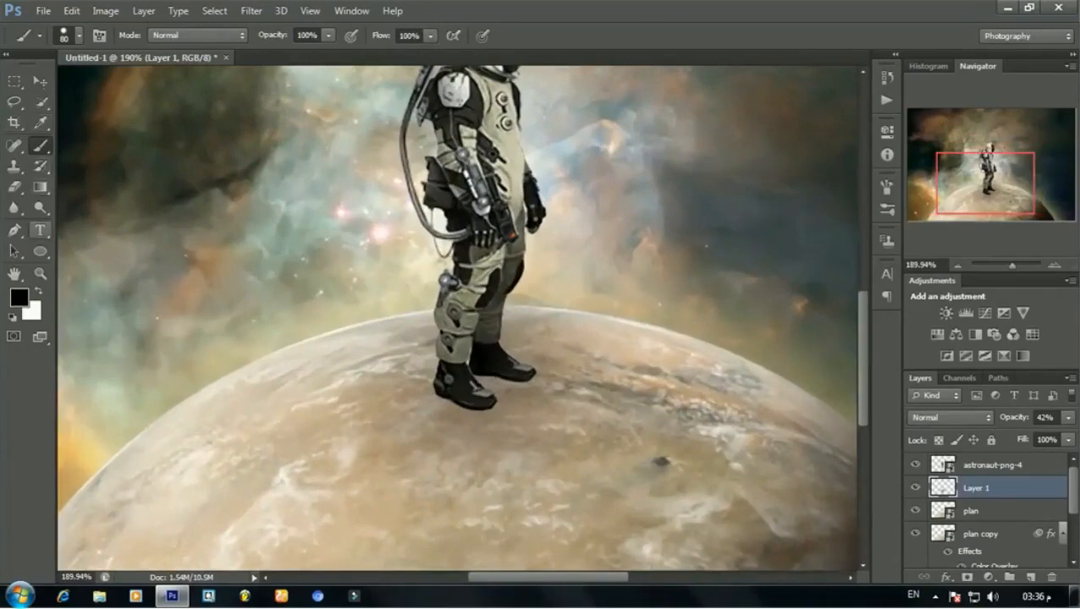
click(14, 231)
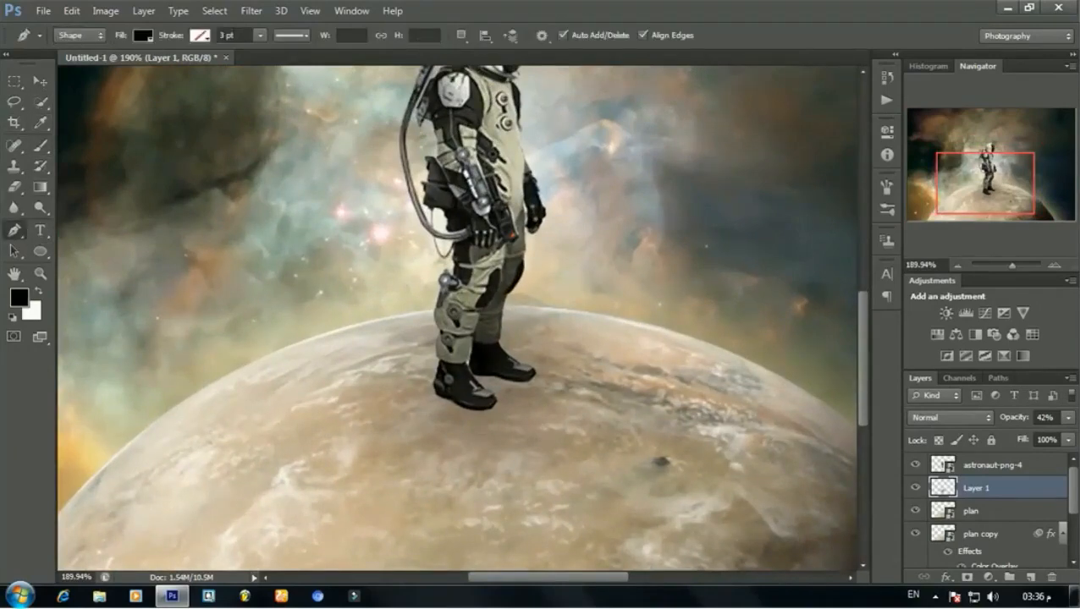
click(435, 387)
click(276, 440)
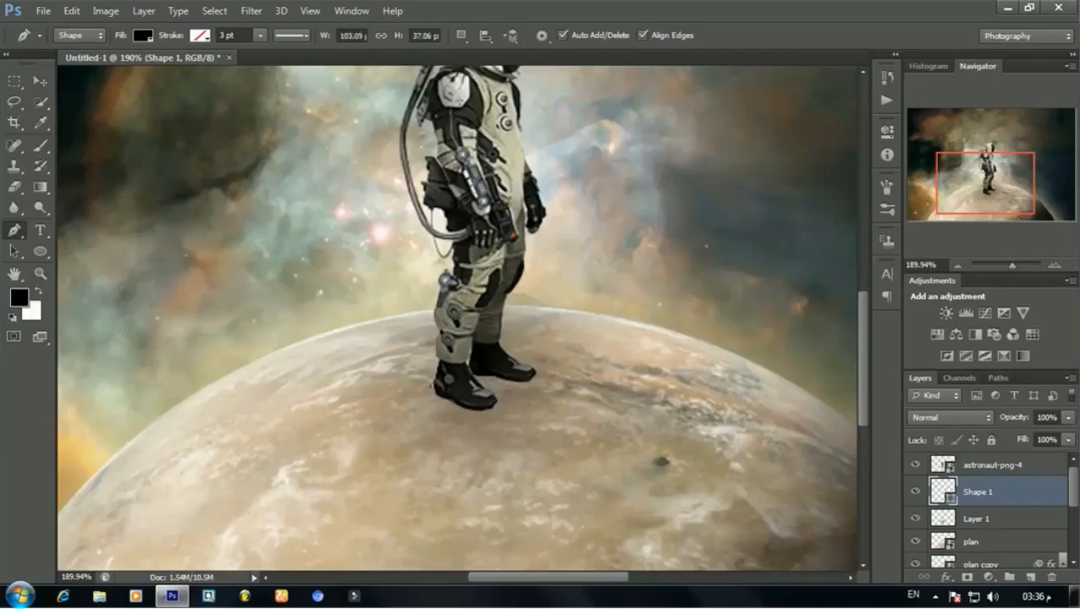
click(307, 477)
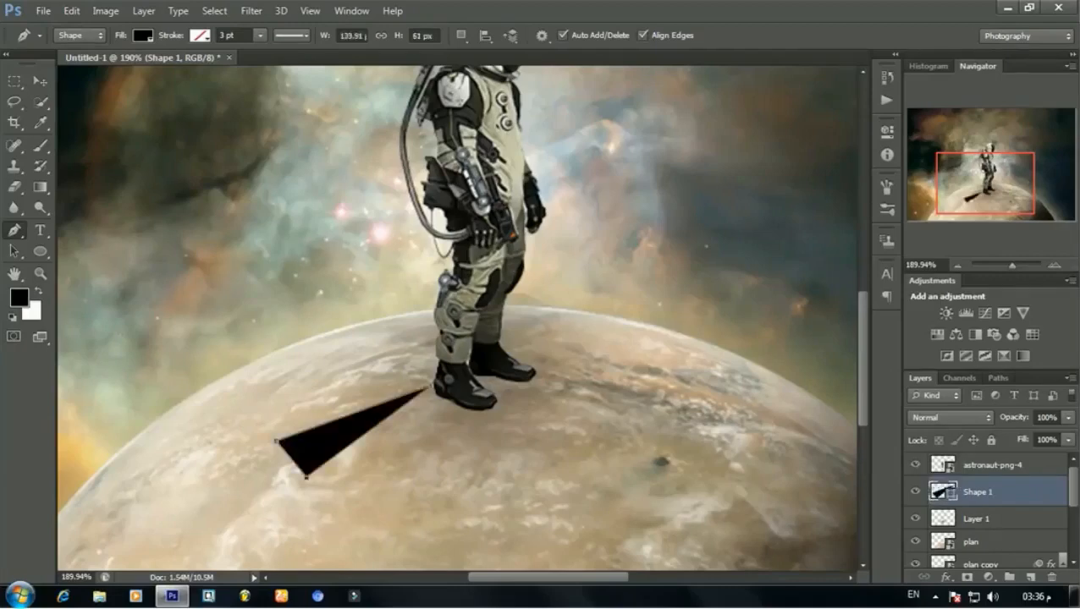
click(487, 411)
key(Return)
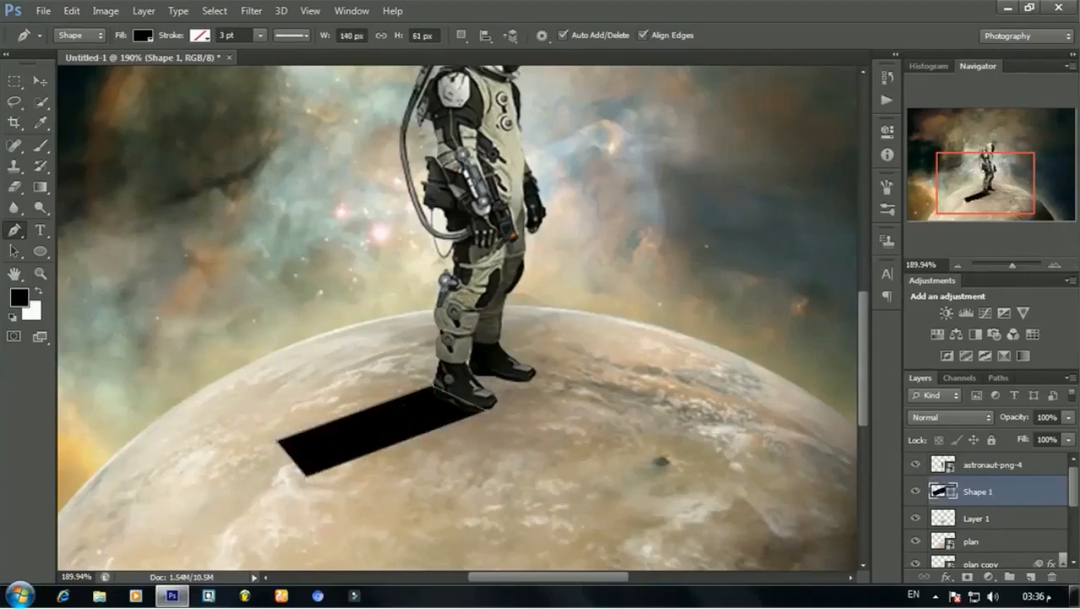
Rasterize the long shadow shape and apply a Motion Blur with an angle of 33° and a distance of 201 pixels
click(251, 10)
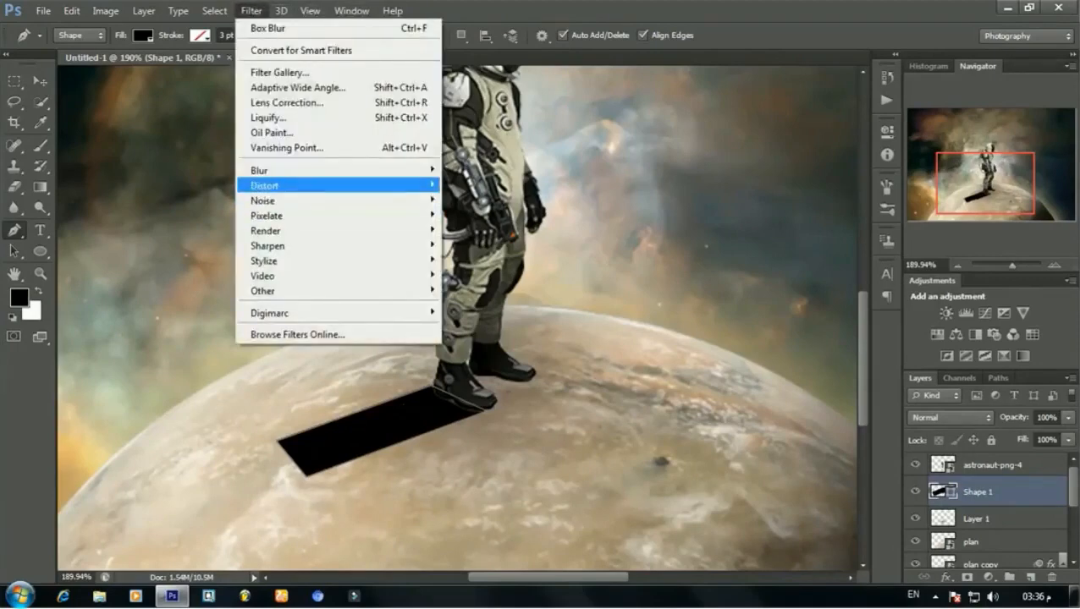
mouse_move(271, 170)
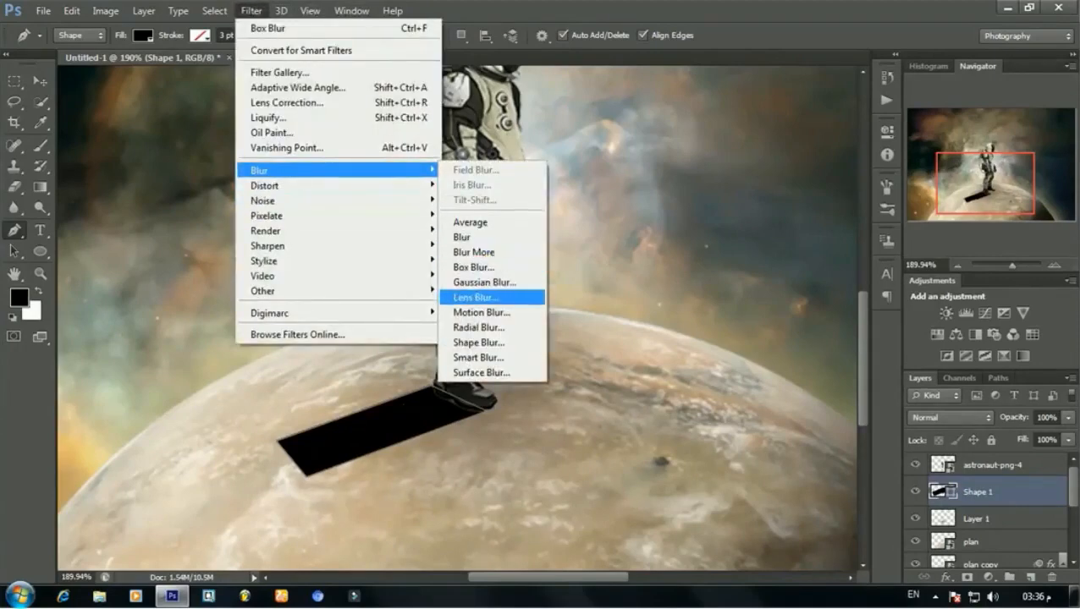
click(479, 312)
key(Return)
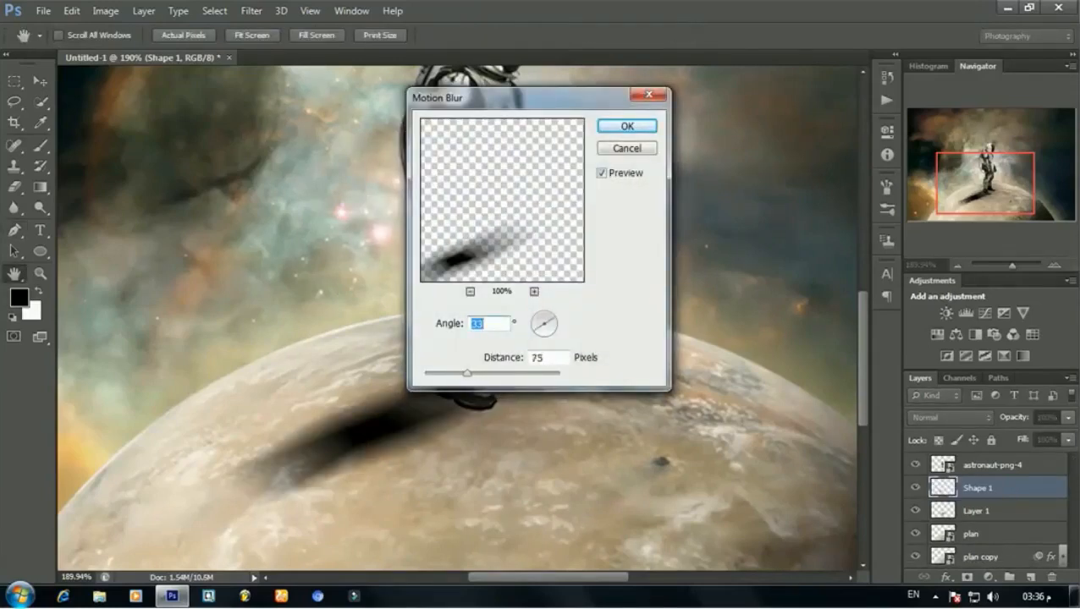
drag(467, 373, 495, 373)
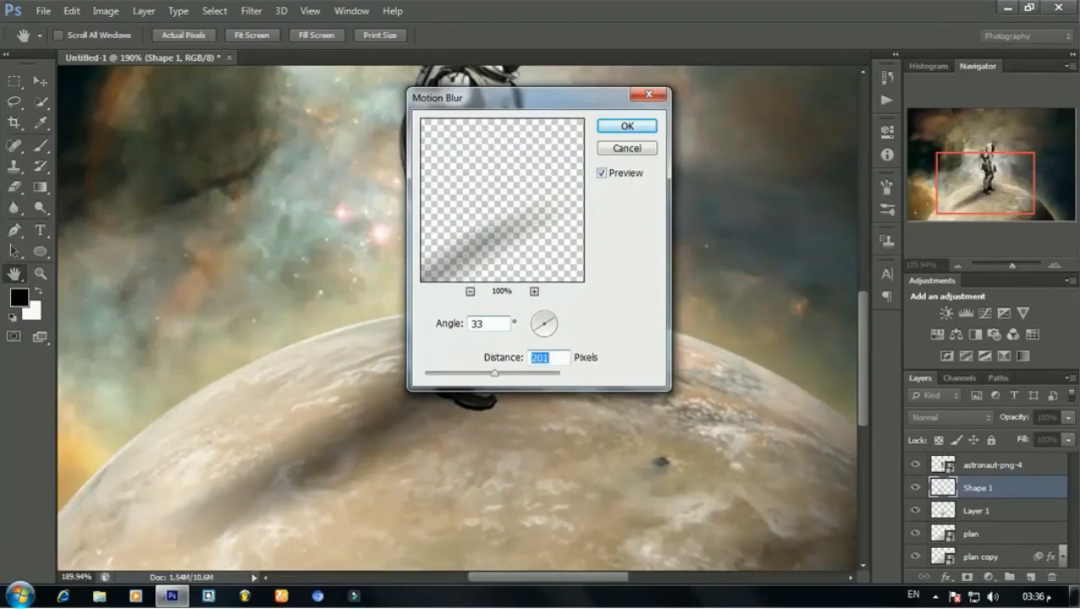
click(616, 126)
scroll(476, 369, down, 4)
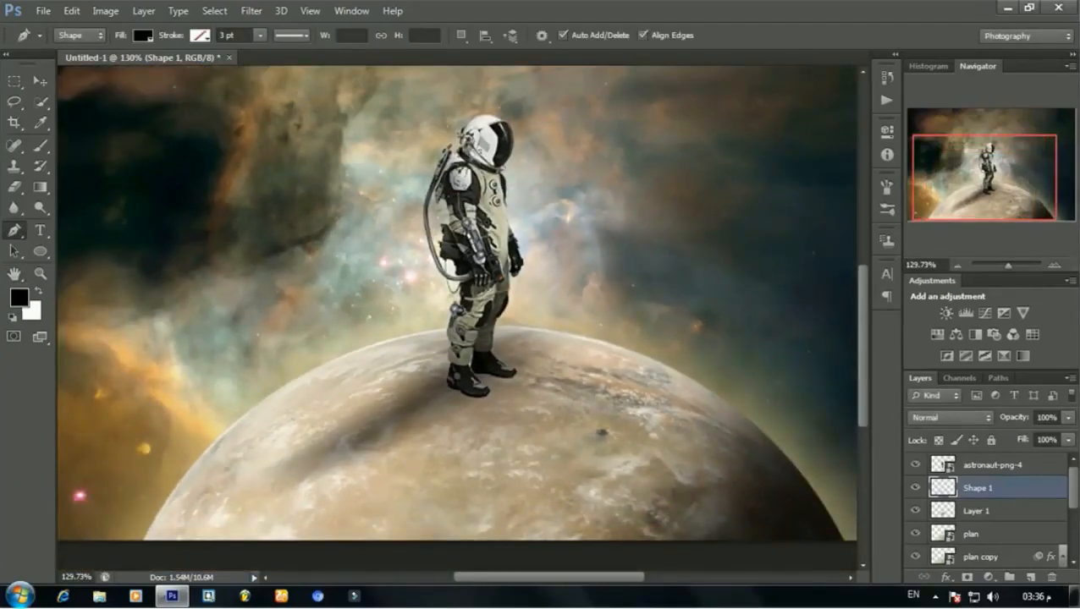
click(64, 91)
click(39, 81)
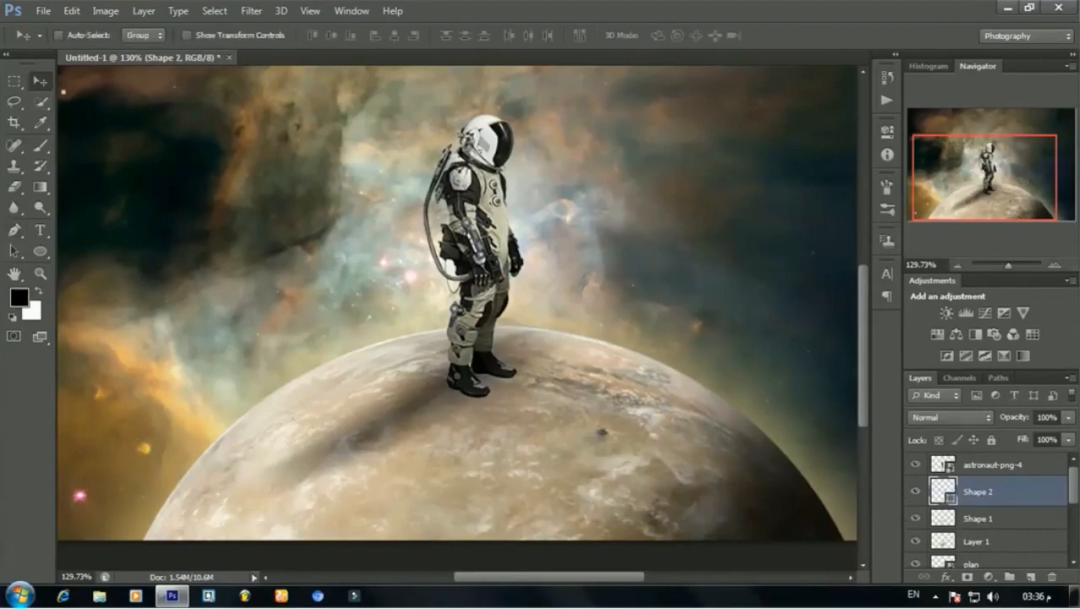
key(ctrl+z)
Rotate the long blurred shadow clockwise by about 16° and shift it left so that it starts at the astronaut's boots
key(ctrl+t)
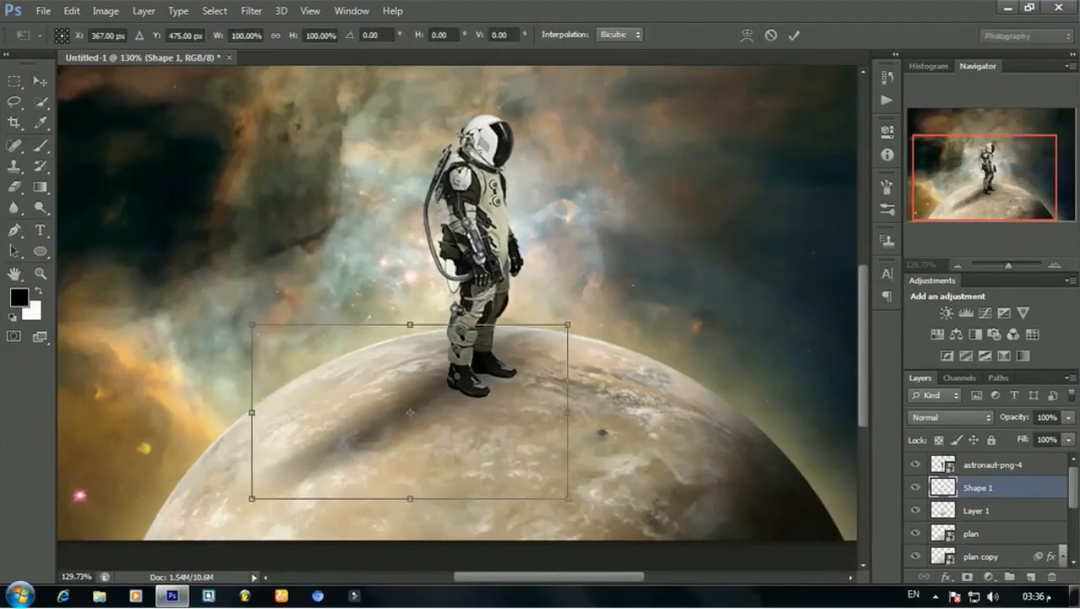
drag(677, 305, 636, 351)
drag(527, 361, 484, 355)
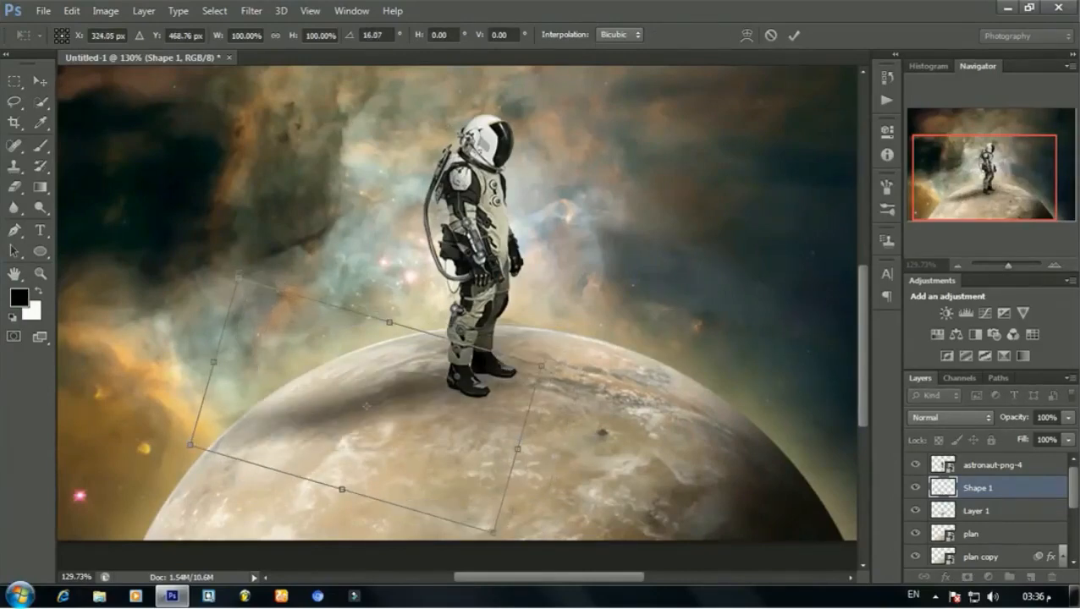
Warp the long shadow so its far end bends down along the planet's curved surface
right_click(282, 119)
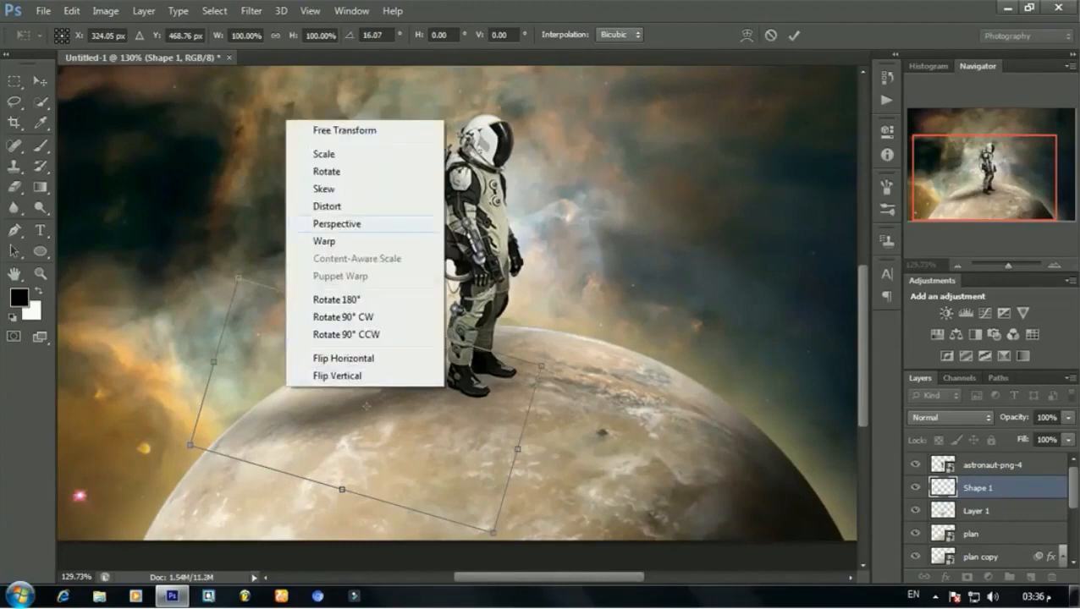
click(334, 242)
drag(190, 445, 196, 501)
mouse_move(423, 396)
mouse_down()
mouse_move(406, 385)
mouse_move(416, 394)
mouse_up()
drag(486, 469, 494, 474)
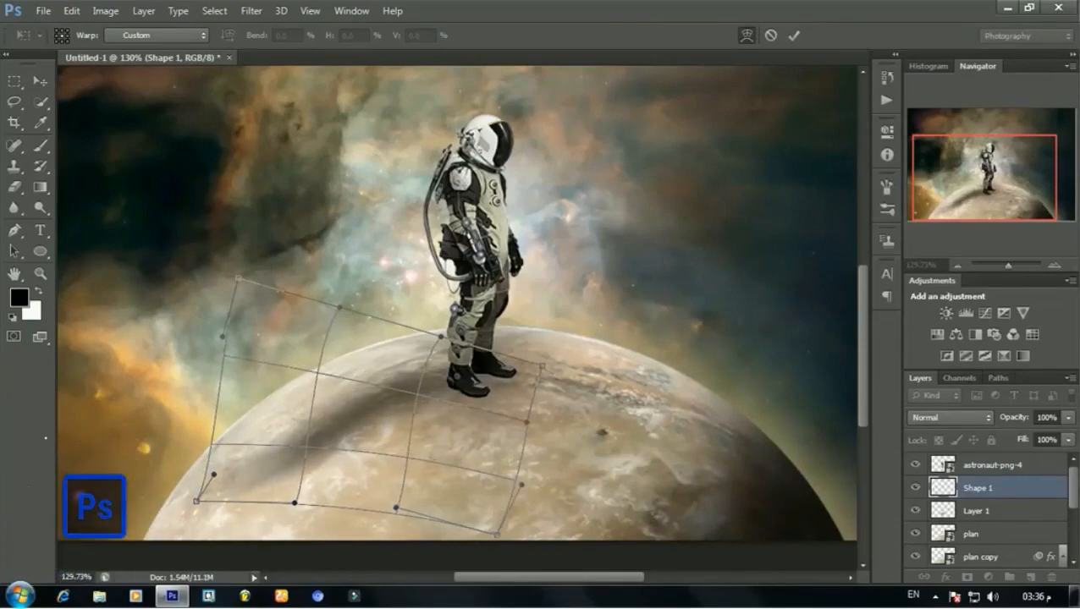
drag(269, 479, 268, 489)
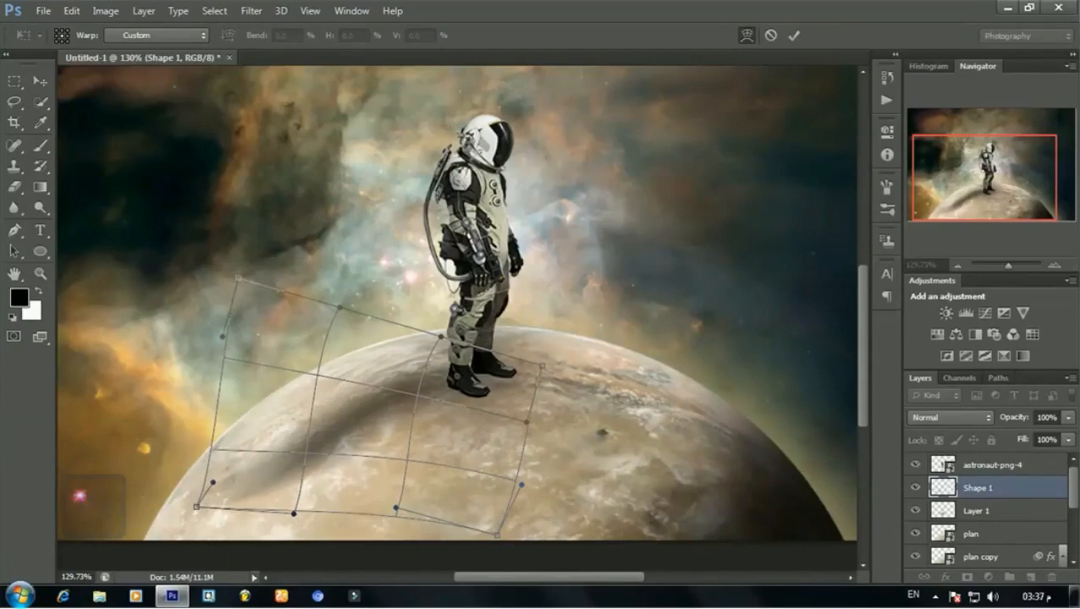
drag(349, 382, 345, 377)
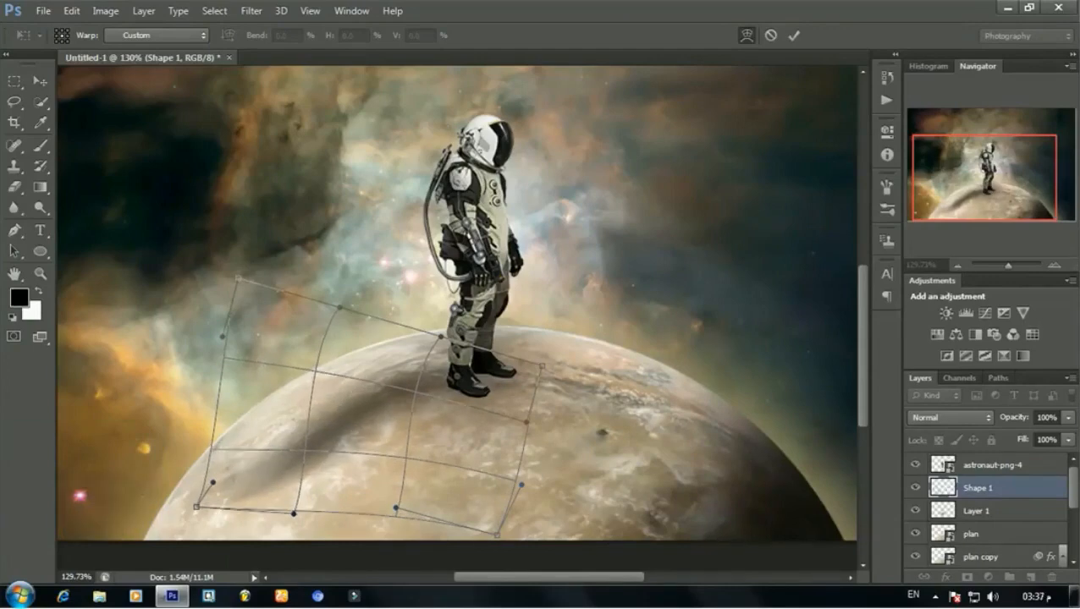
drag(279, 452, 275, 444)
key(Return)
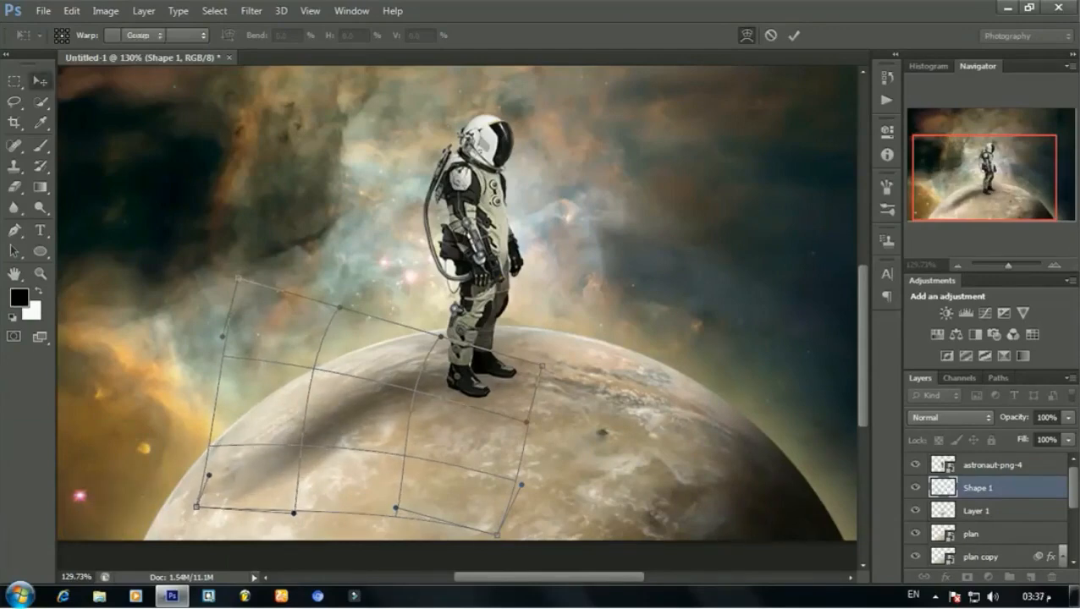
Reduce the opacity of the long shadow layer, Shape 1, to 43%
scroll(600, 395, down, 1)
scroll(470, 292, down, 5)
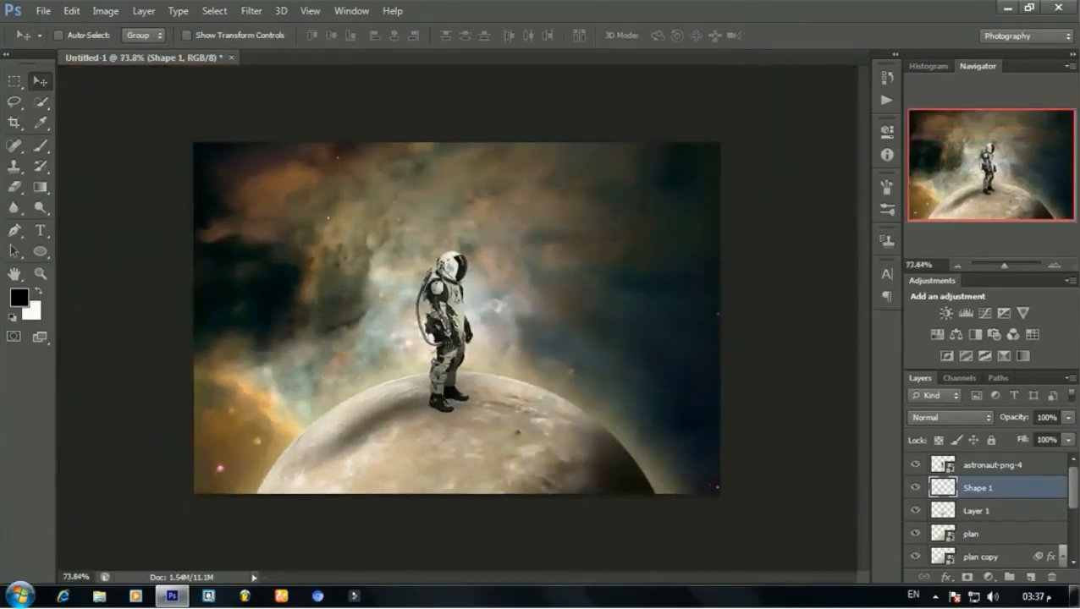
click(1068, 417)
drag(1067, 434, 1020, 435)
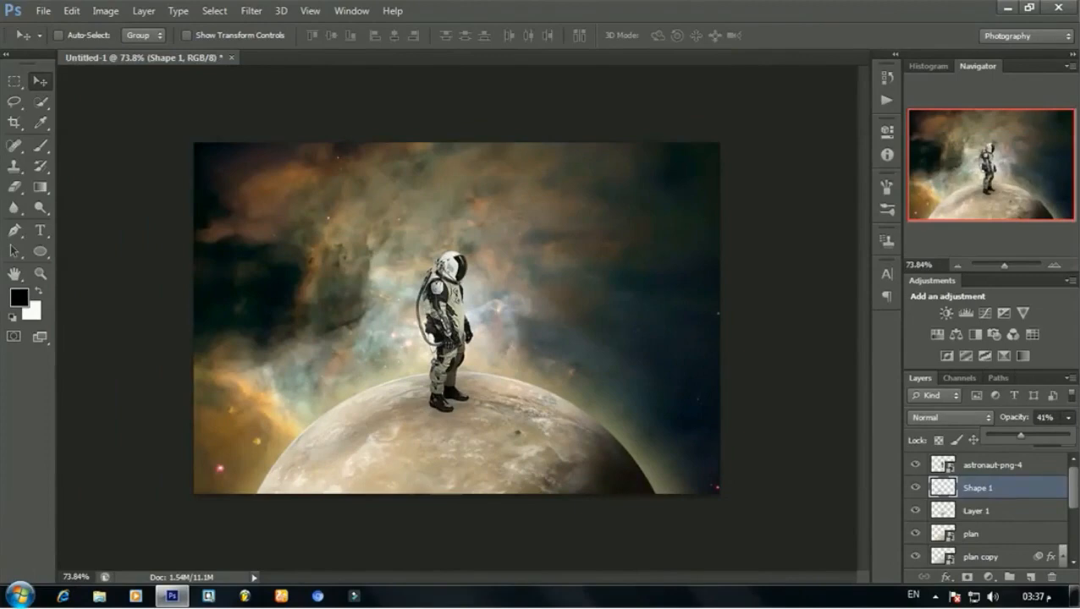
scroll(456, 318, down, 2)
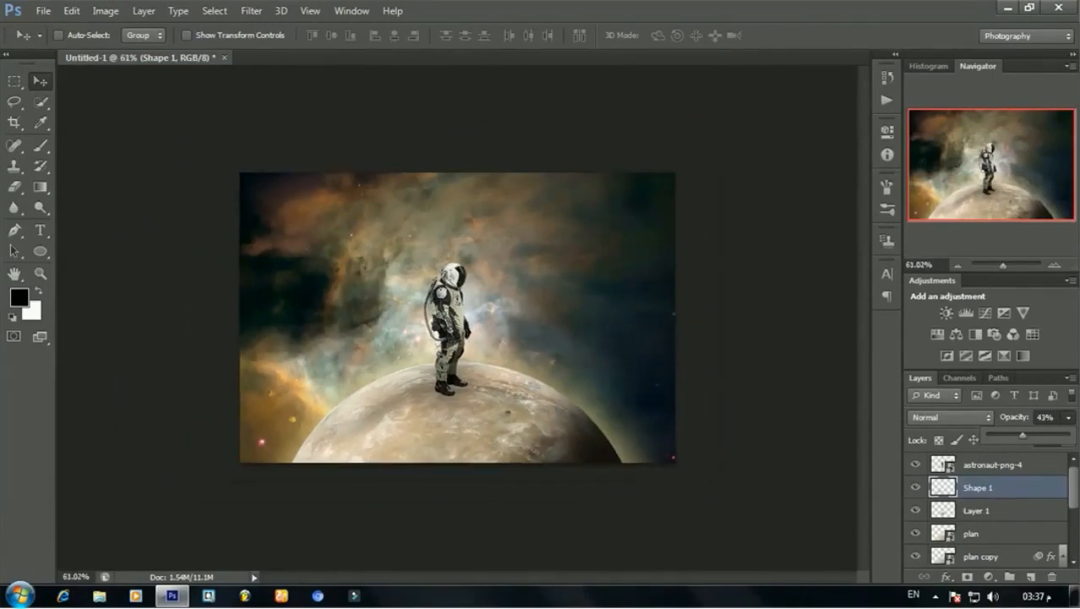
Place the ornamental fish image above the Shape 1 layer, scale it to 12.30% and rotate it by -22.56°
scroll(456, 318, up, 3)
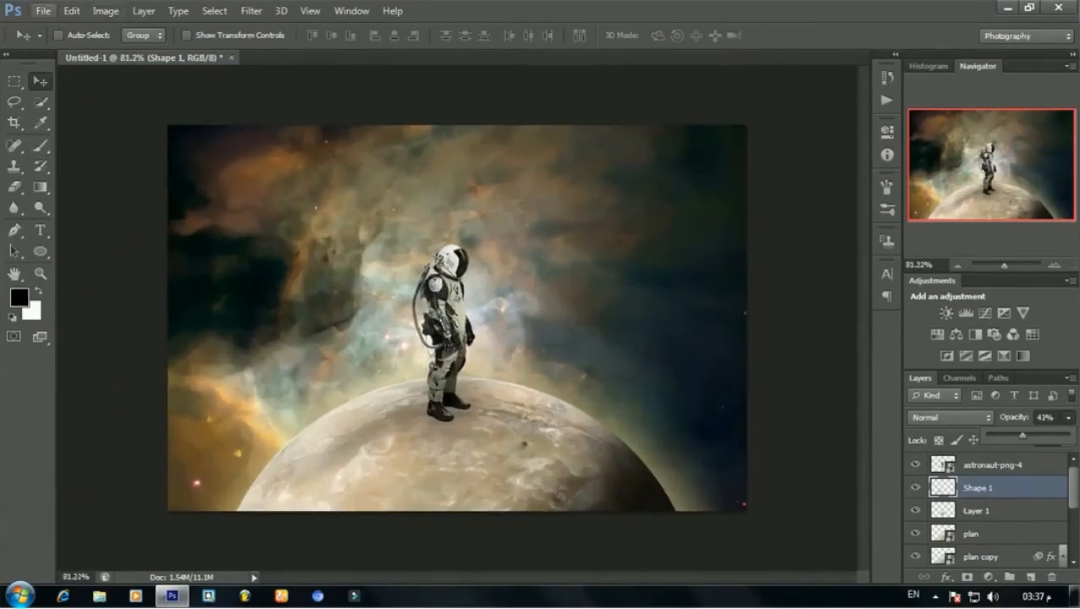
click(42, 11)
click(60, 267)
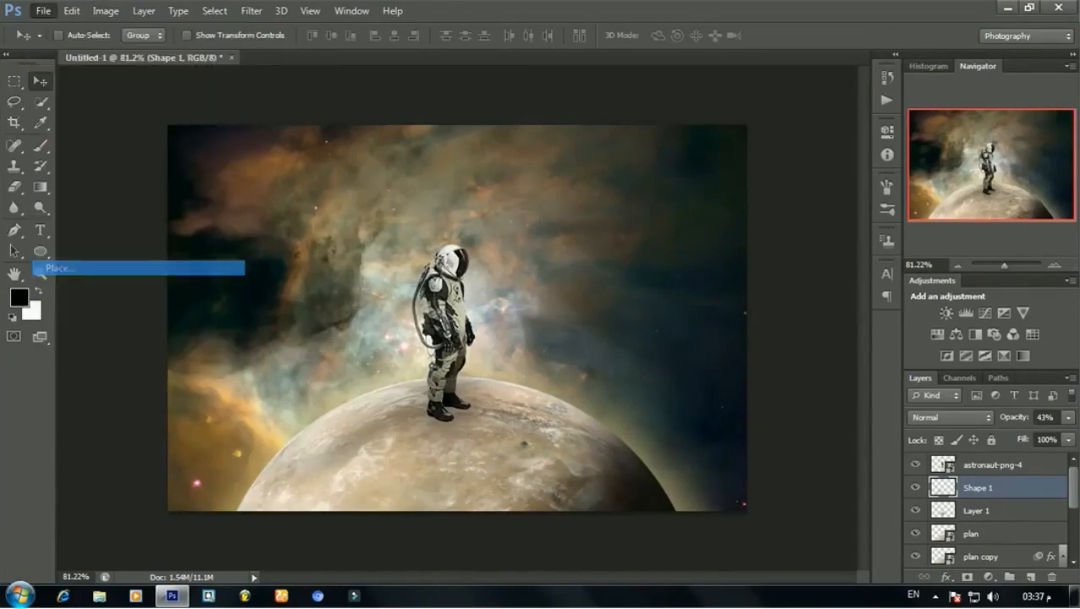
double_click(433, 398)
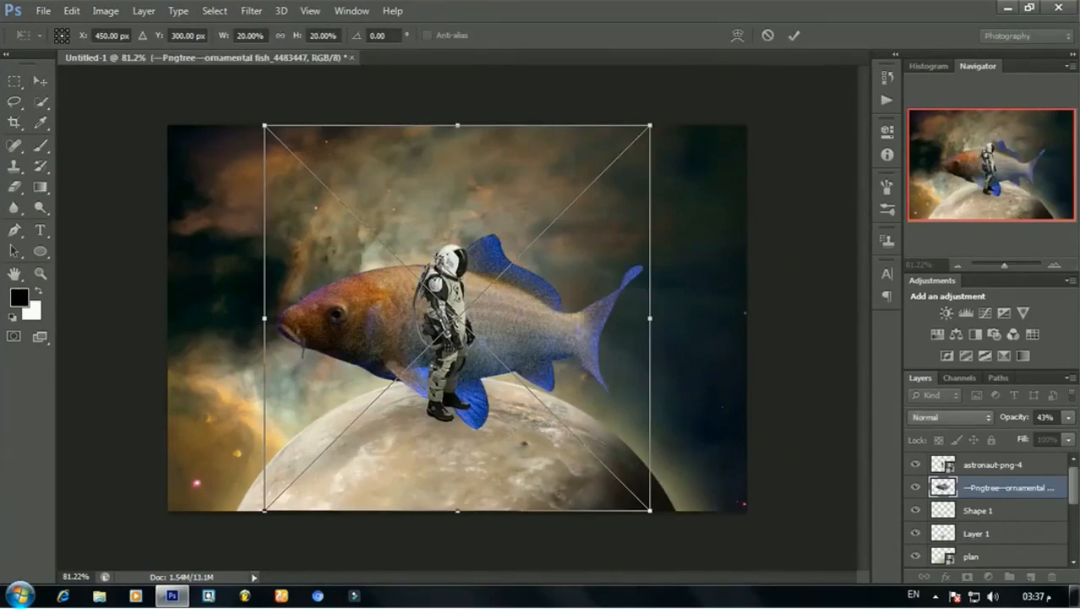
drag(649, 125, 608, 136)
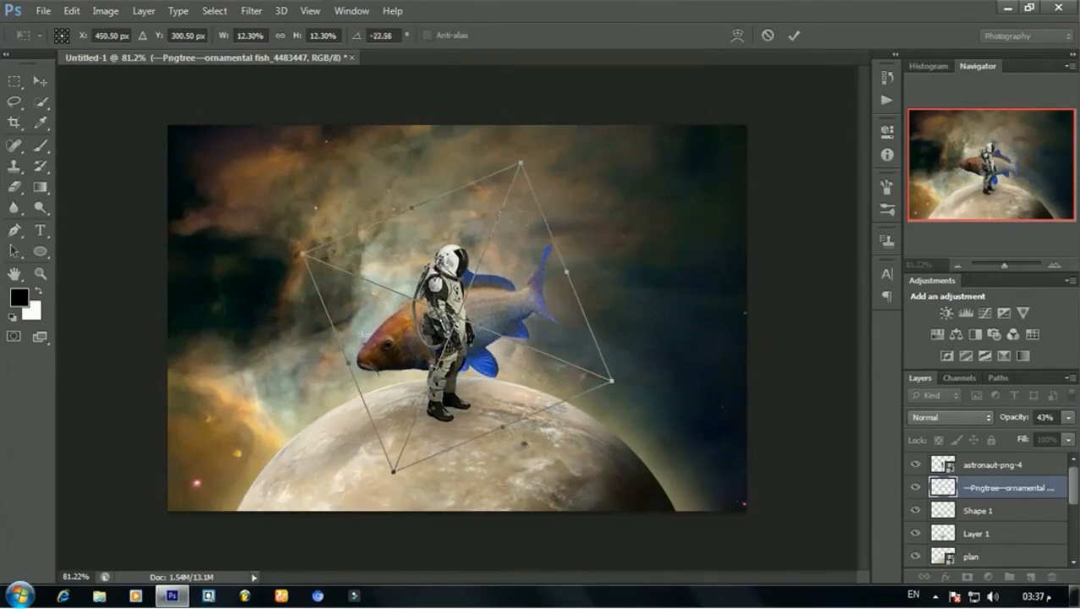
Move the fish above and right of the planet, facing the astronaut, and resize it to 11.76% by 11.19% with a -21.20° rotation
drag(505, 304, 653, 207)
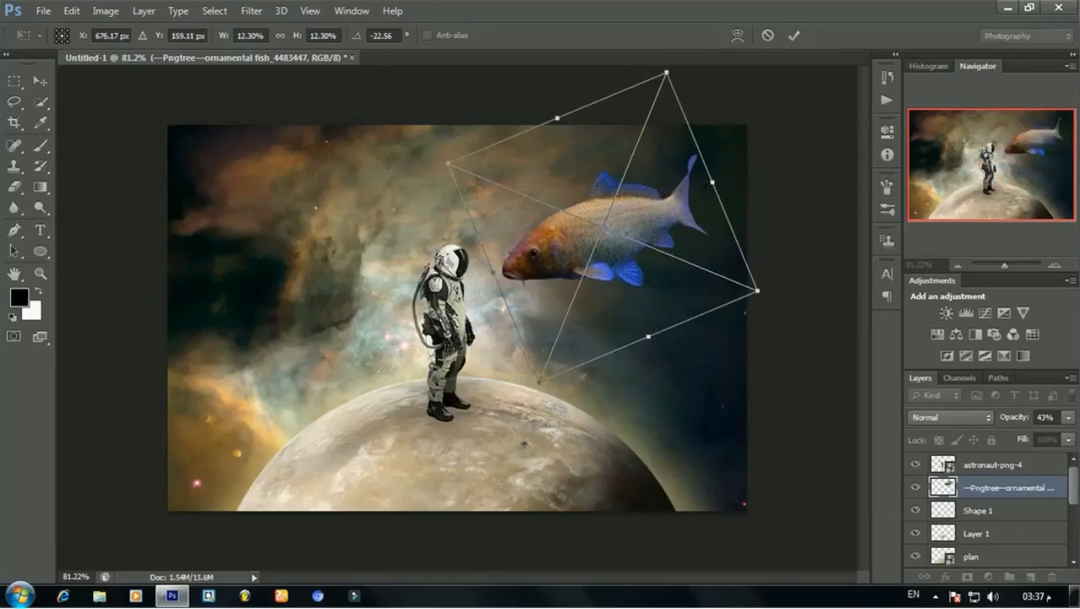
drag(756, 291, 752, 284)
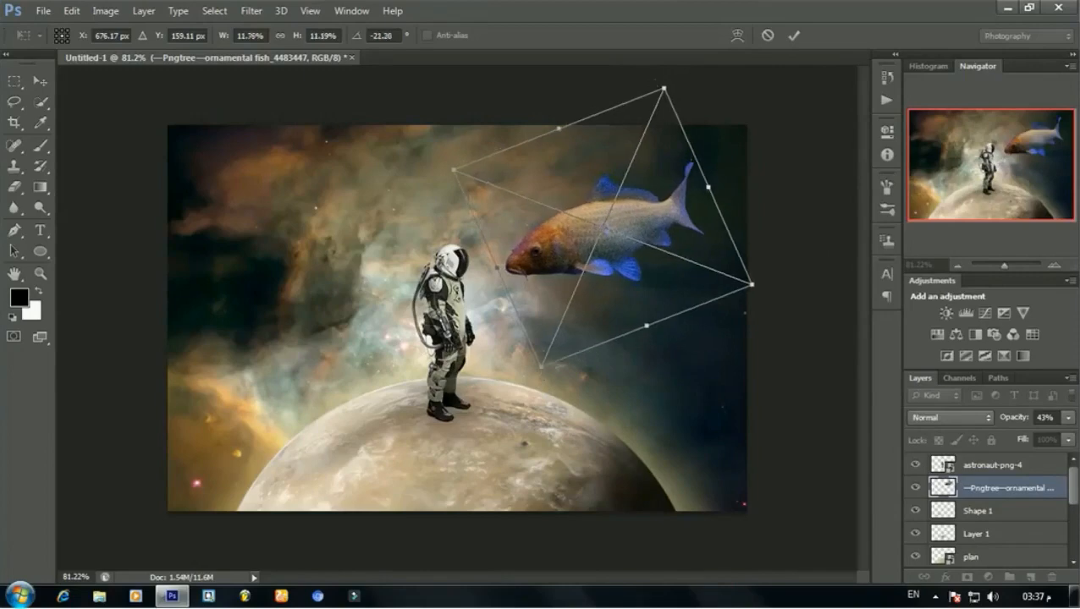
key(Return)
scroll(538, 392, down, 3)
scroll(539, 392, down, 2)
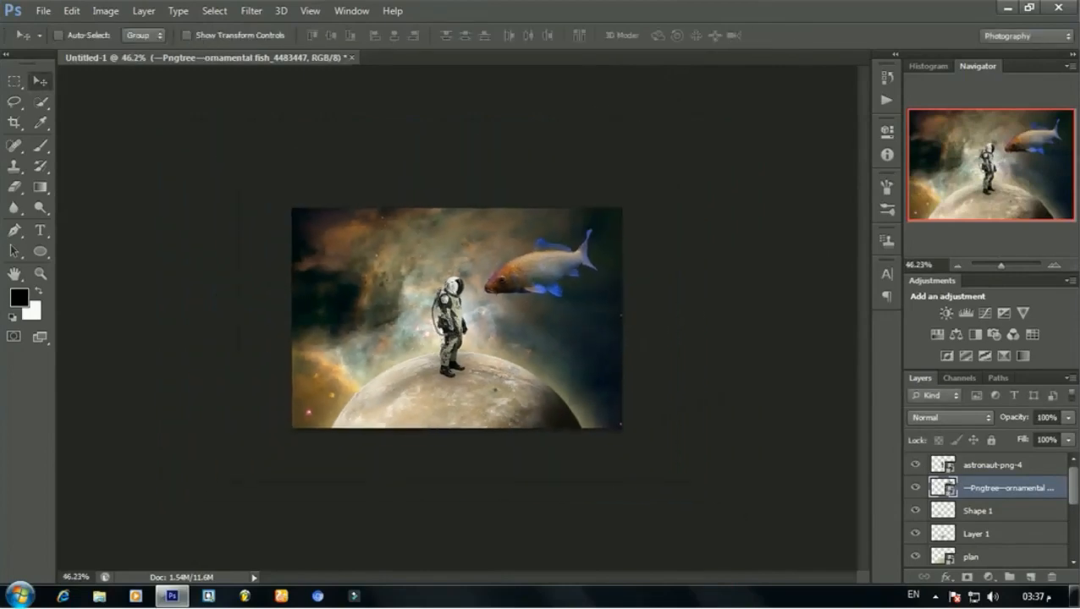
Nudge the fish slightly right and down so its head sits closer to the level of the astronaut's helmet
scroll(538, 391, up, 6)
drag(599, 226, 609, 226)
scroll(698, 160, up, 1)
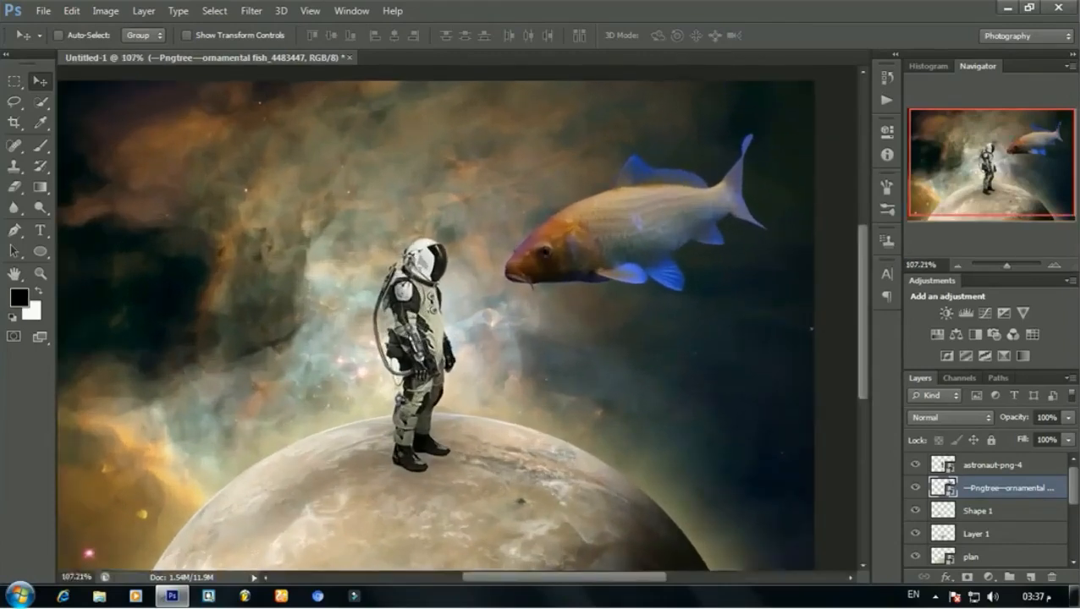
scroll(686, 167, up, 1)
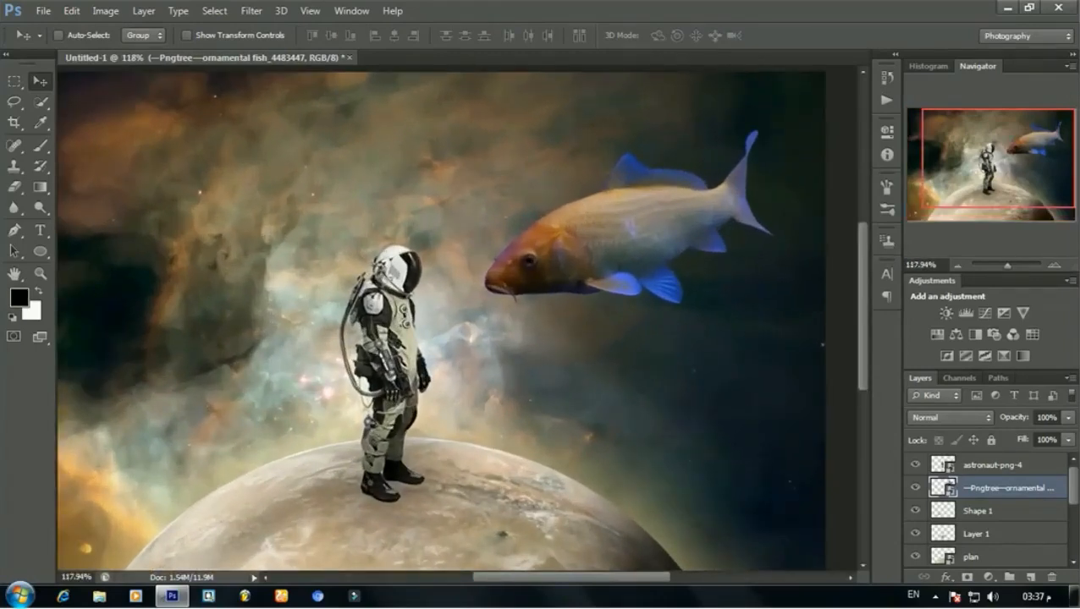
scroll(457, 320, down, 5)
scroll(457, 320, up, 4)
scroll(457, 320, down, 1)
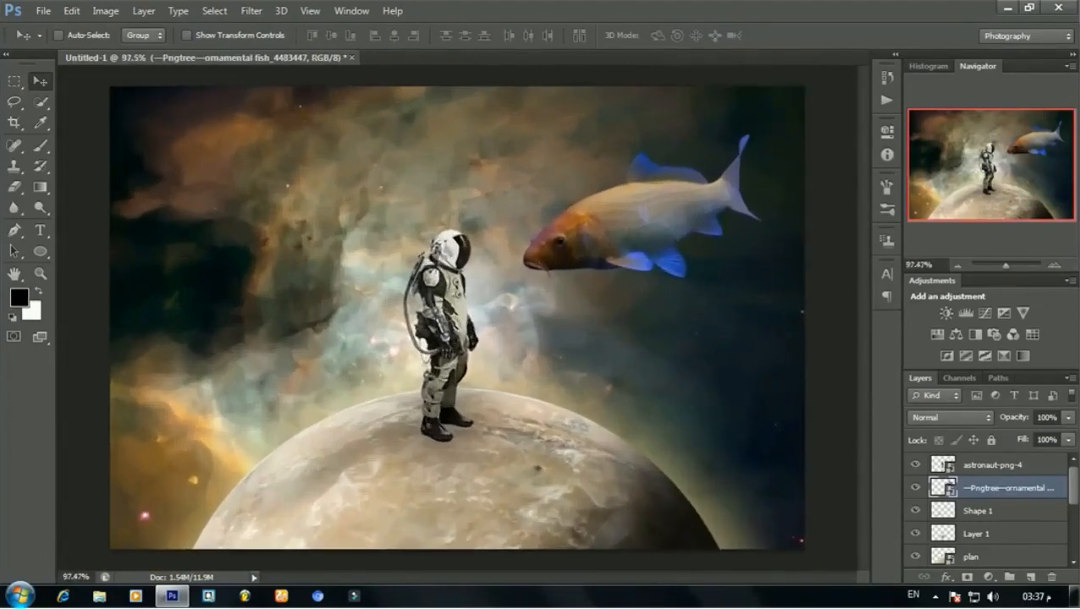
drag(669, 168, 668, 182)
scroll(668, 182, up, 3)
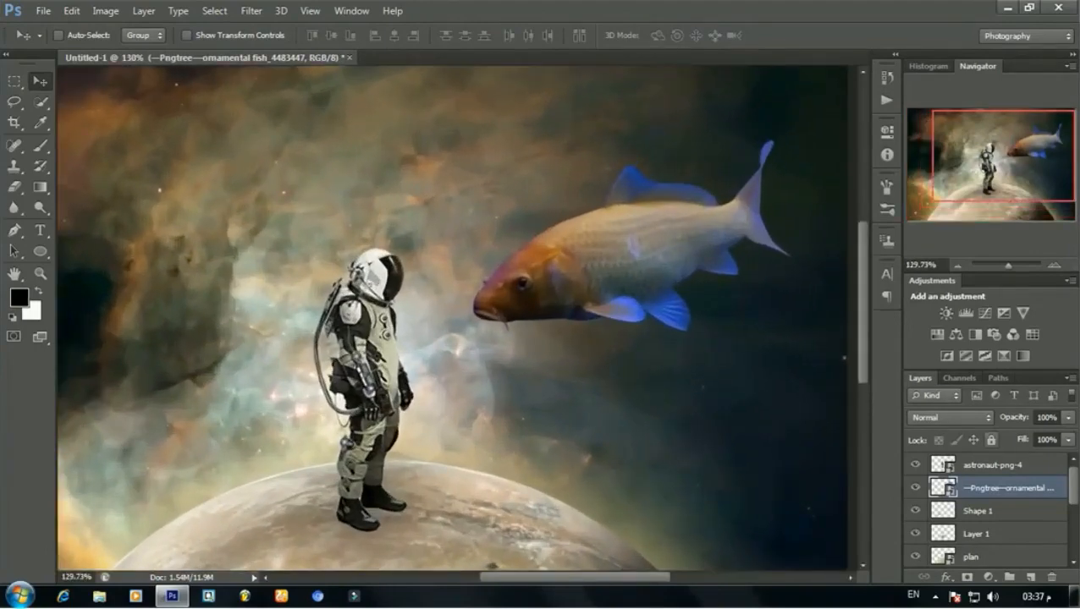
scroll(536, 341, down, 2)
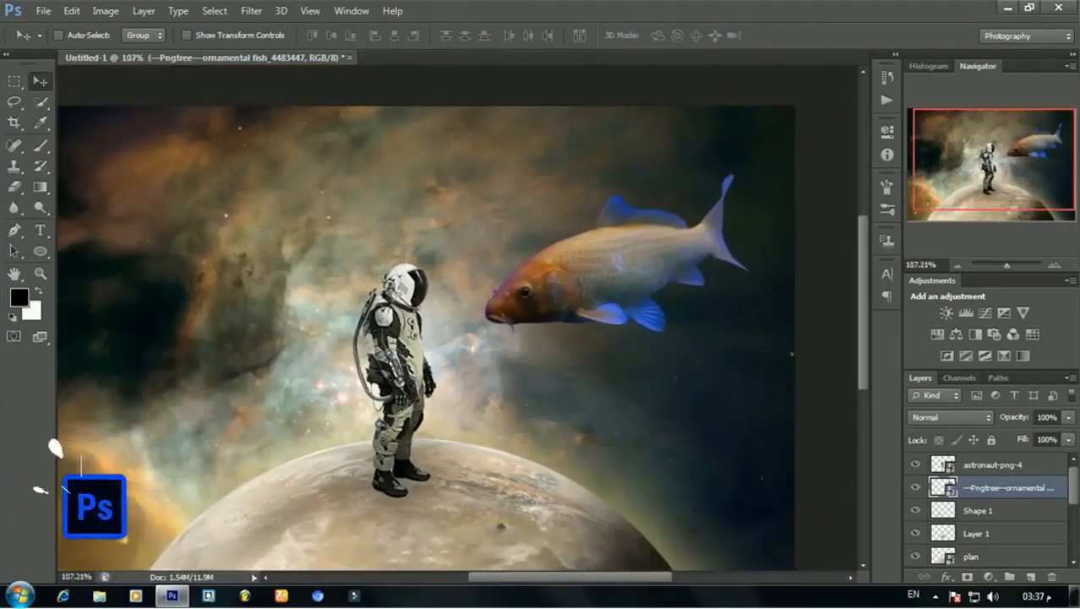
Select the astronaut layer, then hide and show it again to check what it contains
scroll(409, 268, up, 11)
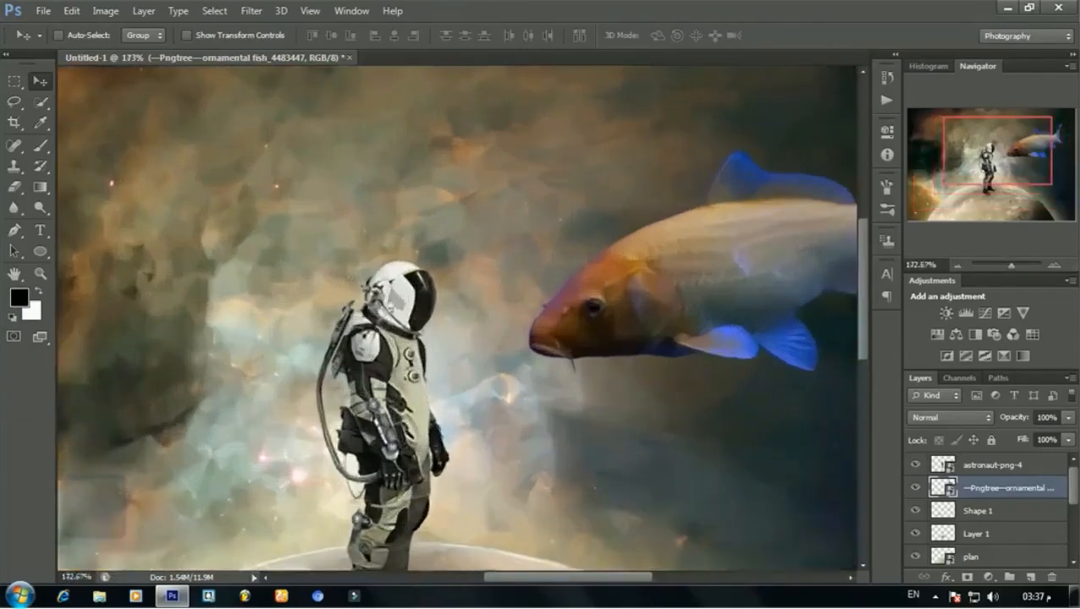
scroll(990, 511, down, 1)
scroll(990, 512, down, 3)
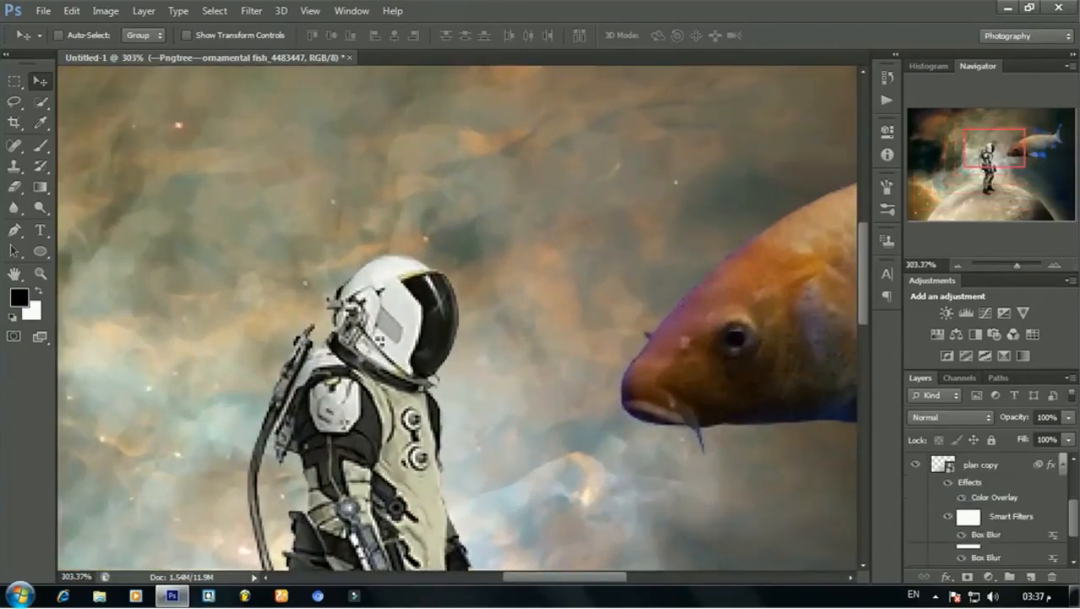
scroll(986, 508, up, 3)
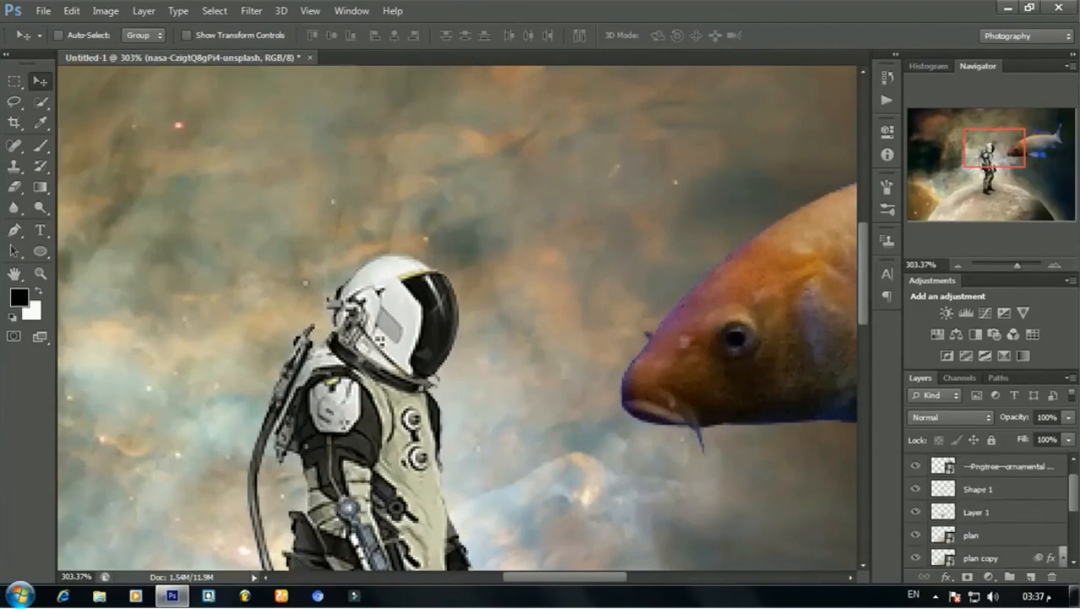
click(1005, 487)
click(1005, 464)
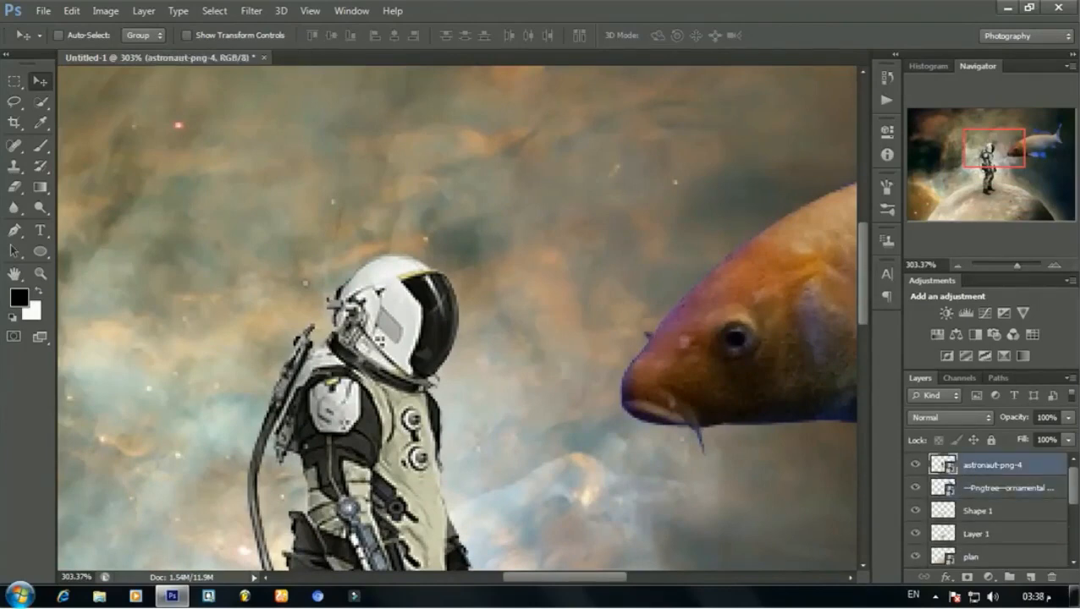
click(915, 464)
click(914, 465)
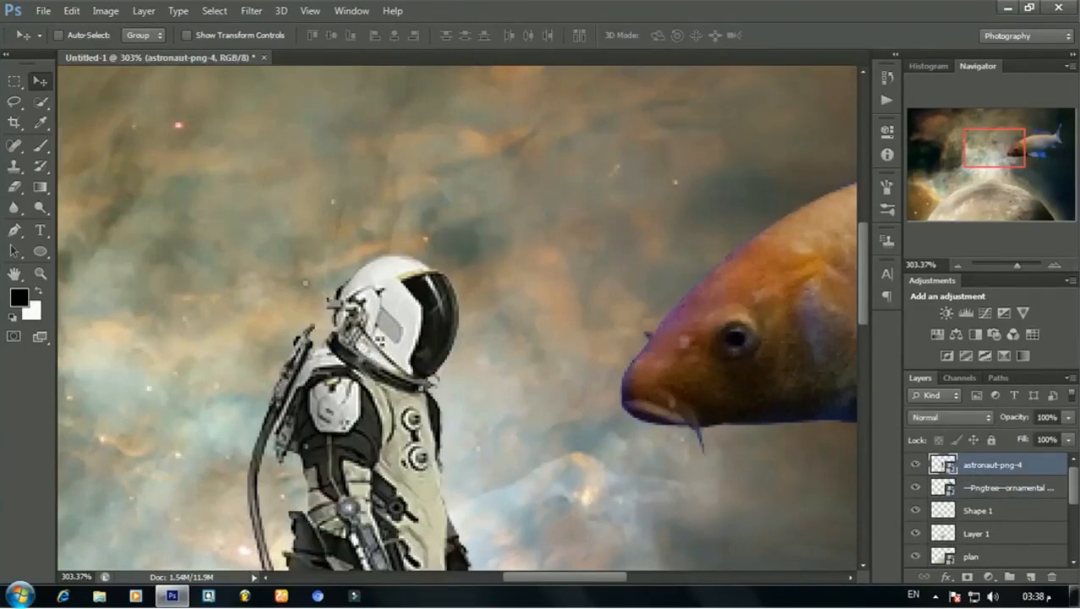
Draw a black pen shape over the astronaut's helmet visor, about 24 px wide and 43 px high, on its own layer
key(p)
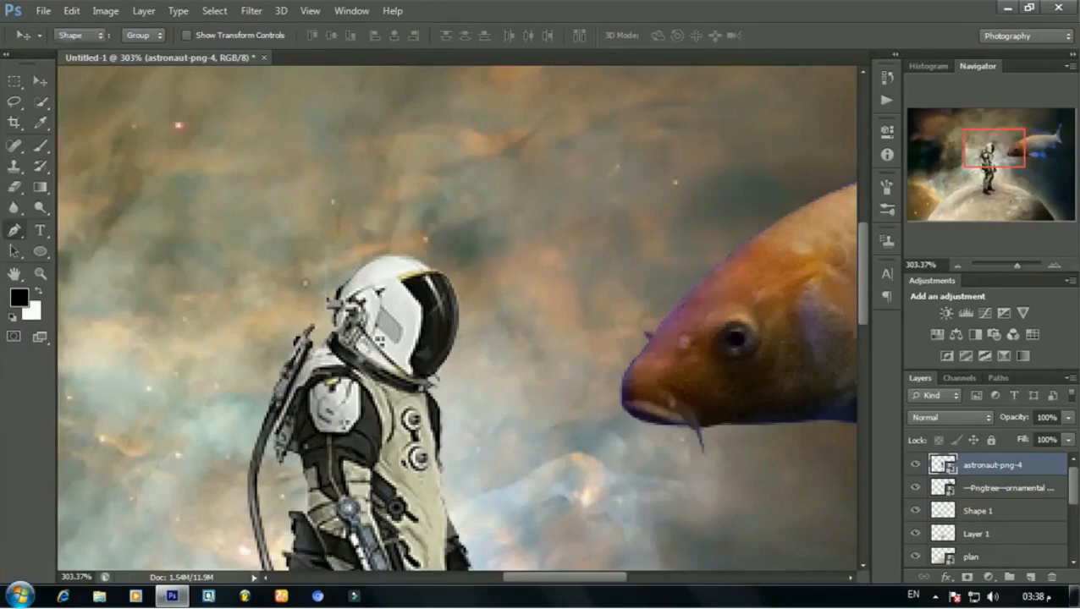
scroll(385, 249, up, 1)
click(382, 371)
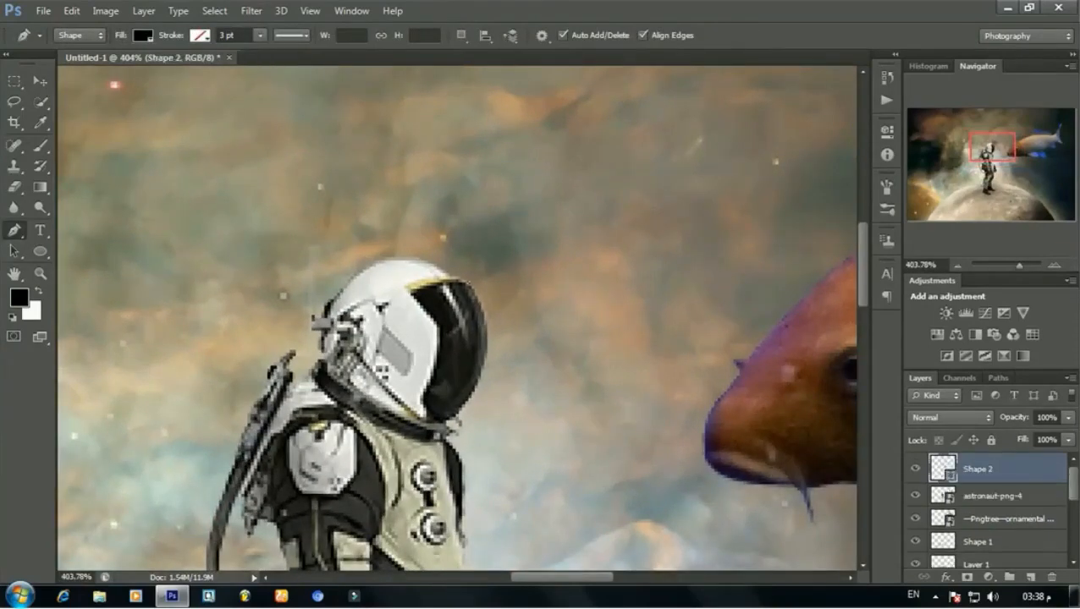
drag(411, 291, 433, 342)
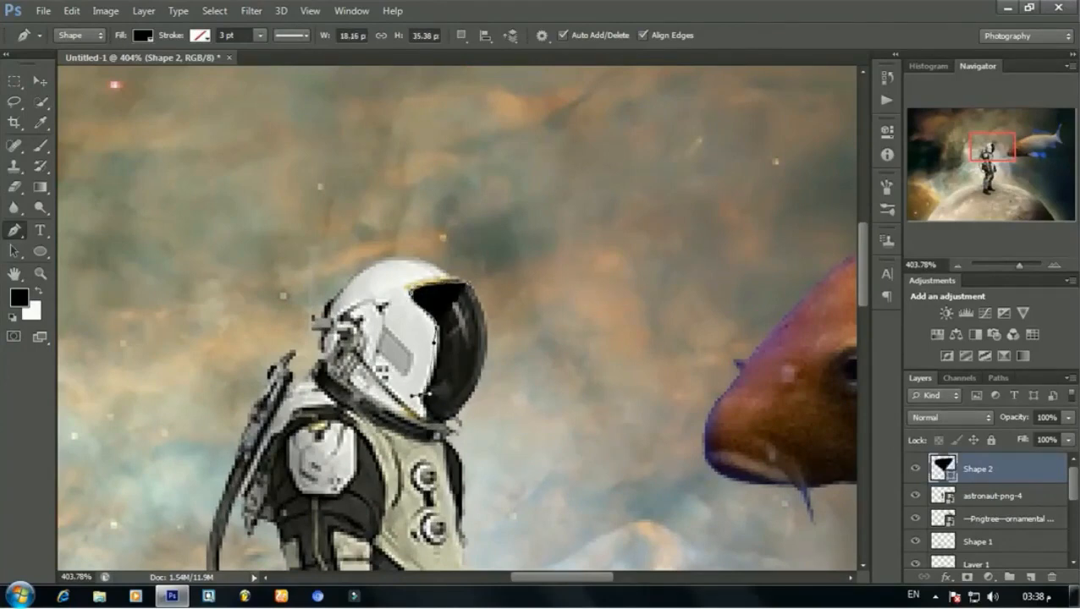
click(429, 394)
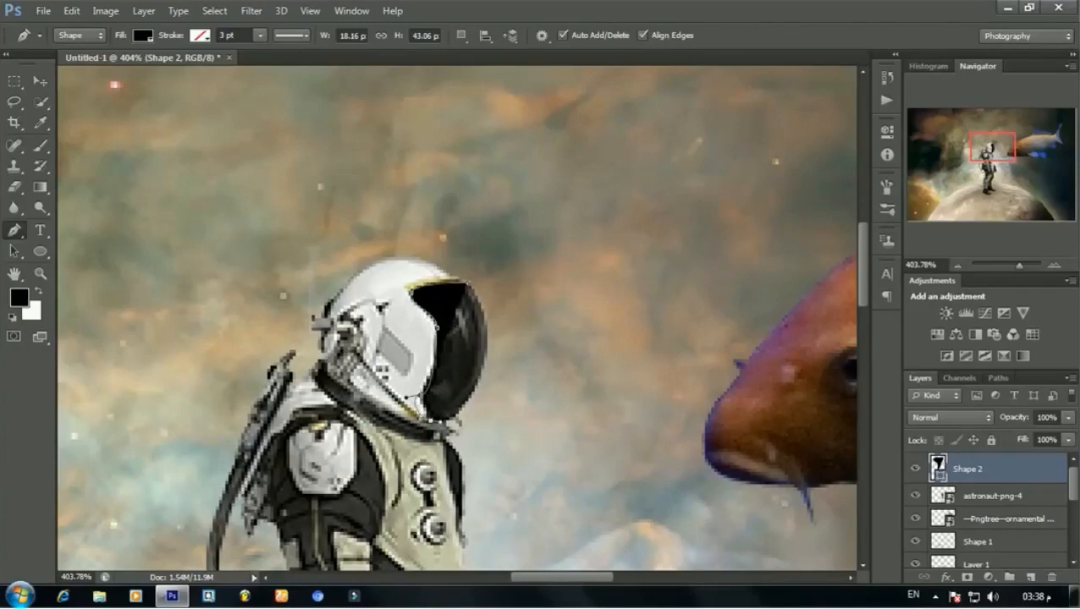
click(430, 416)
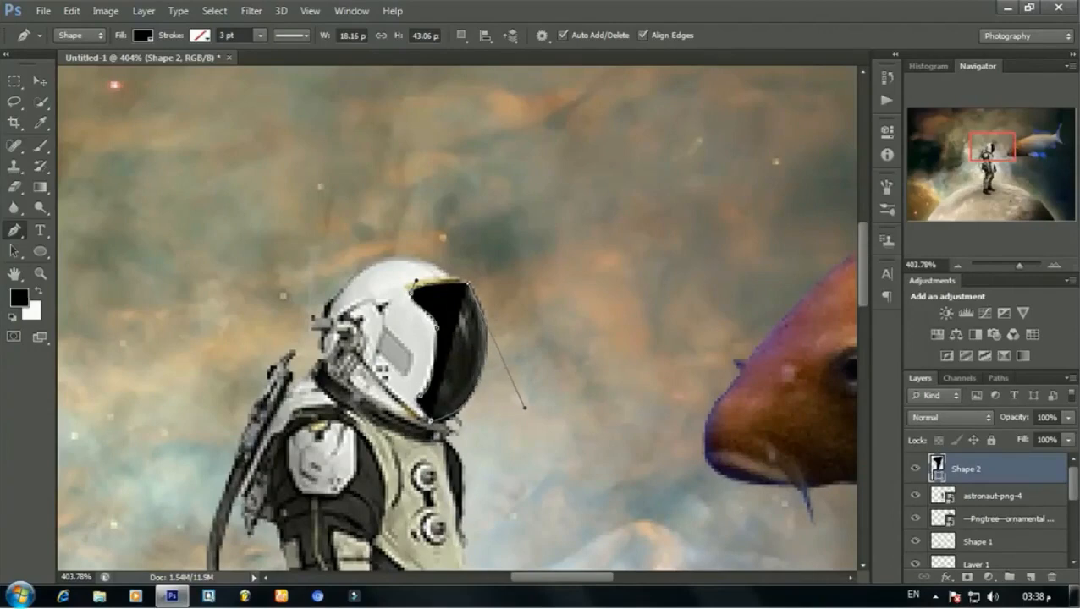
drag(530, 400, 530, 393)
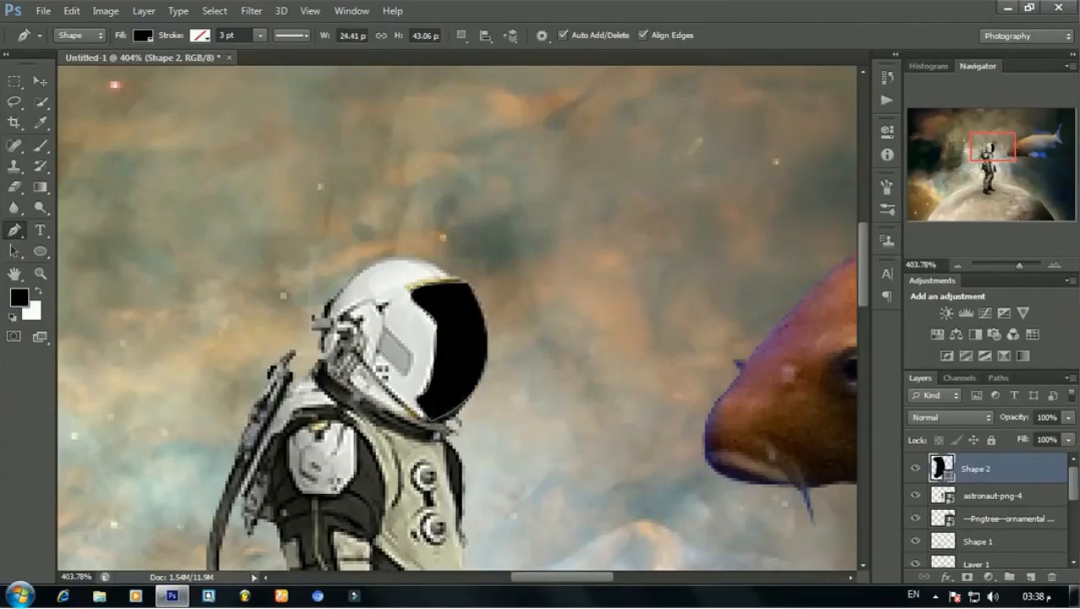
Recolor the visor shape to beige #cbb085 and add an Inner Glow layer style to it
double_click(941, 468)
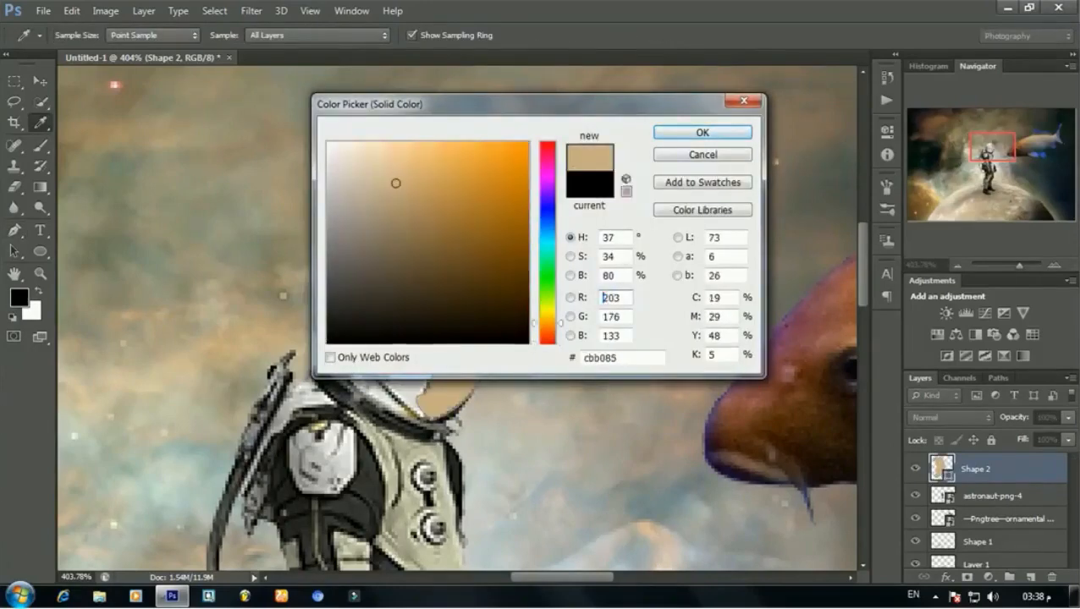
key(Return)
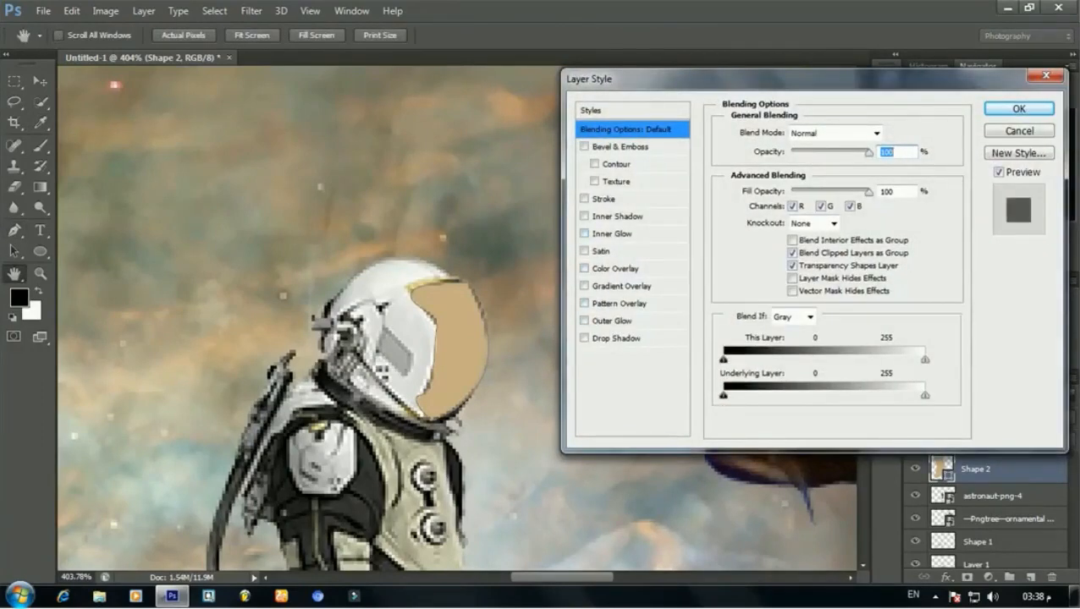
click(611, 234)
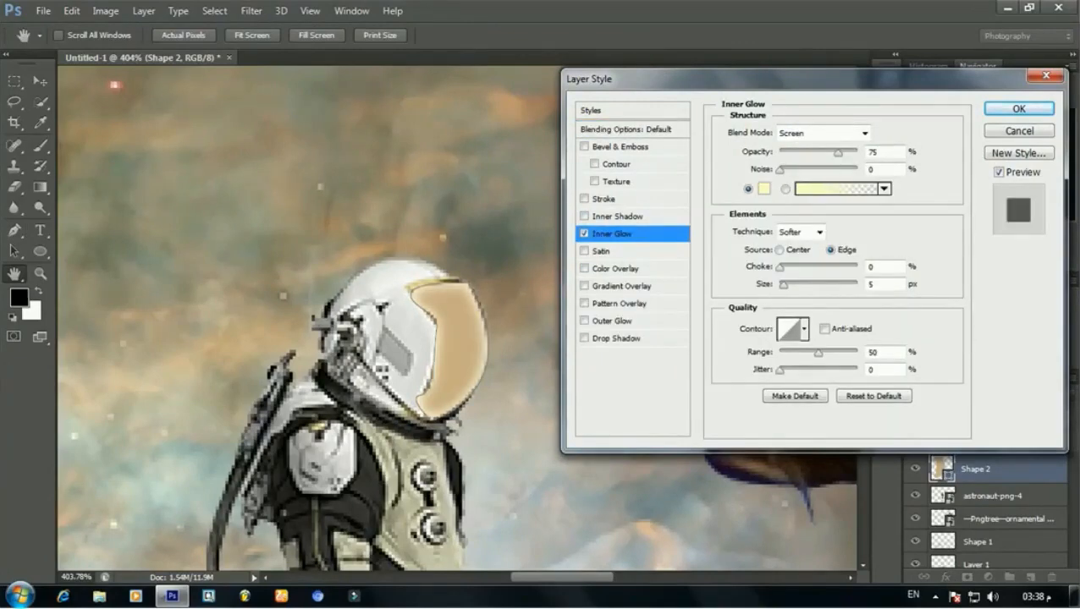
mouse_move(784, 284)
mouse_down()
mouse_move(800, 284)
mouse_move(784, 285)
mouse_up()
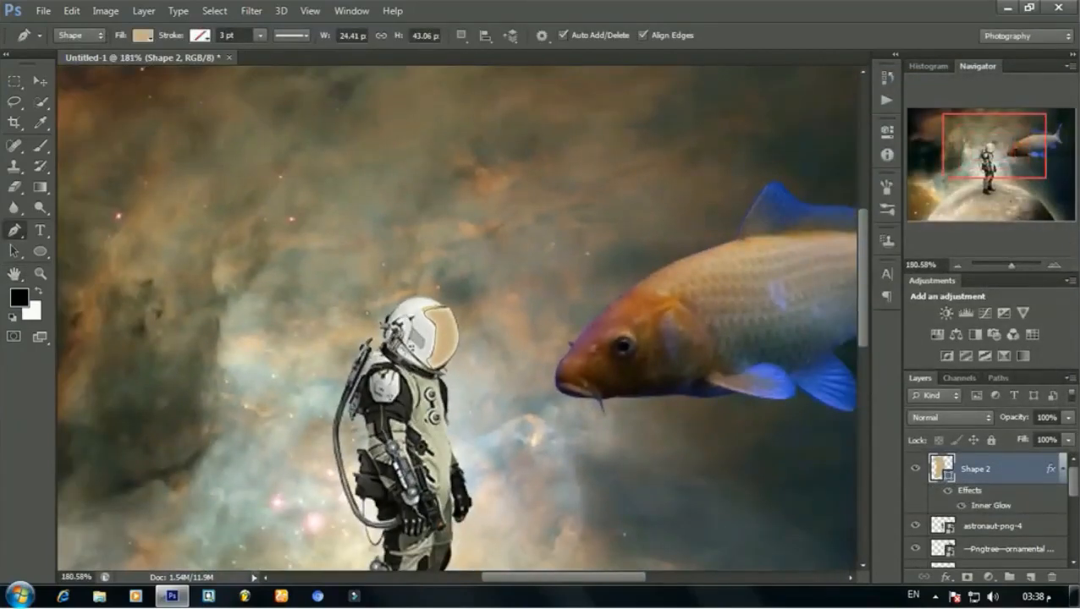
Remove the beige visor shape layer, Shape 2, from above the astronaut
click(1007, 549)
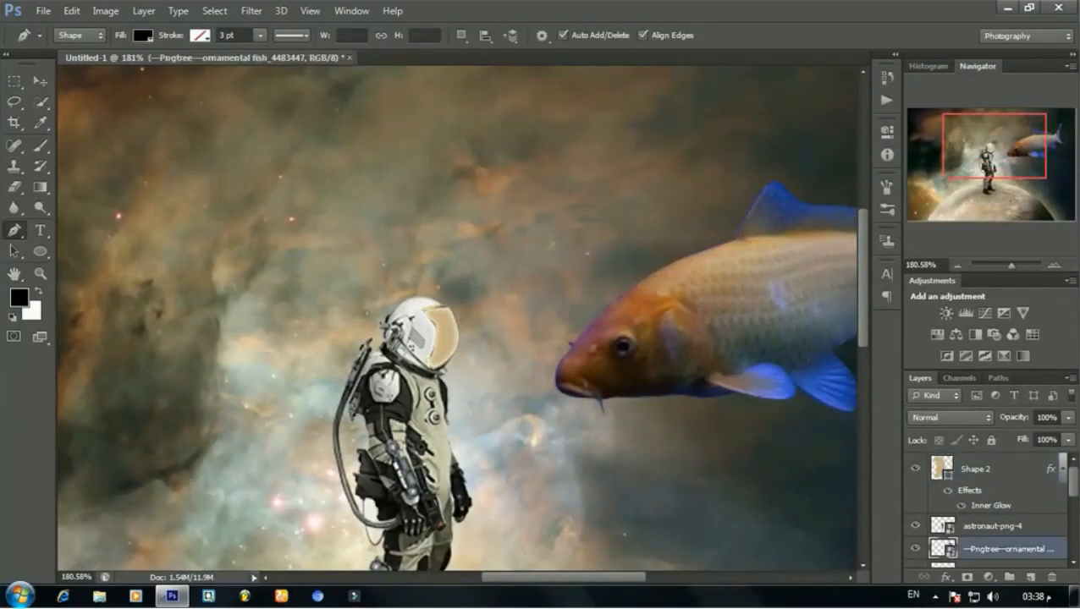
scroll(457, 318, down, 3)
click(976, 468)
key(ctrl+e)
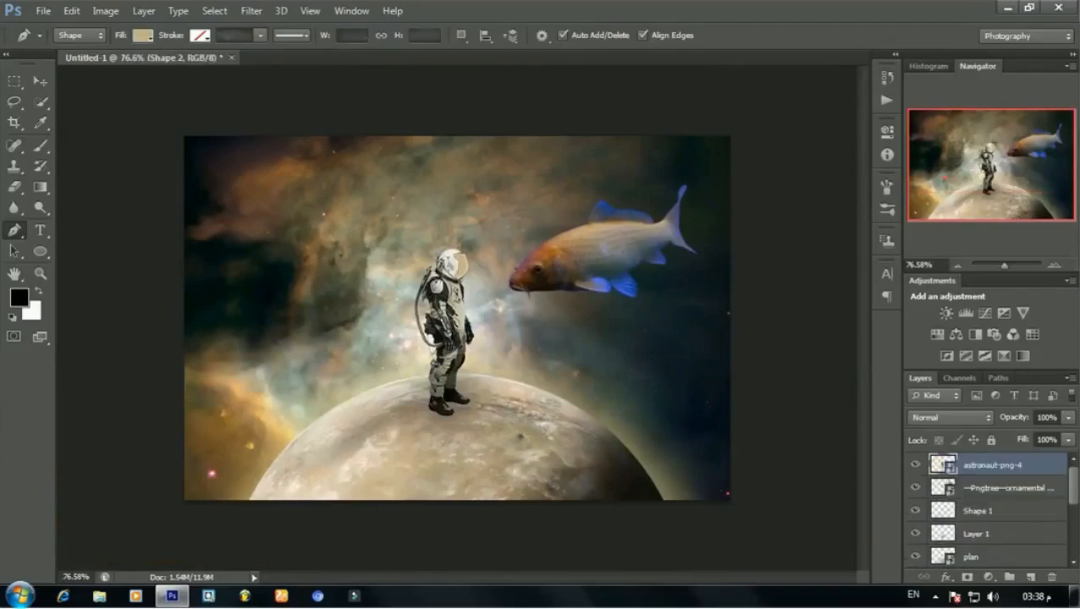
Create a new layer above the astronaut and choose the Brush tool with the nebula's grey-green #a0b6a7 as foreground color
scroll(457, 265, up, 5)
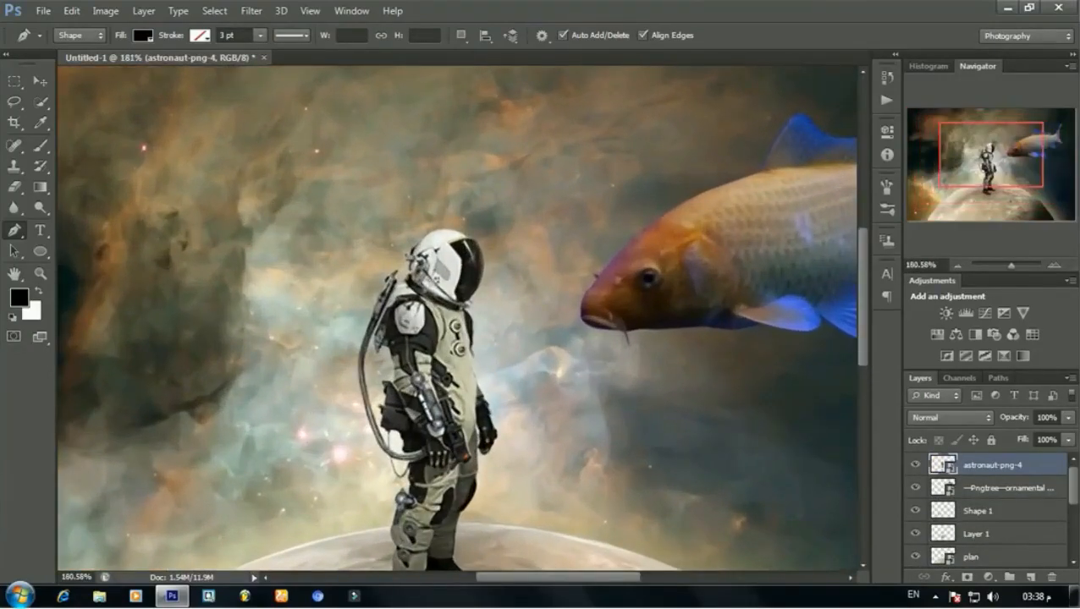
scroll(423, 249, up, 1)
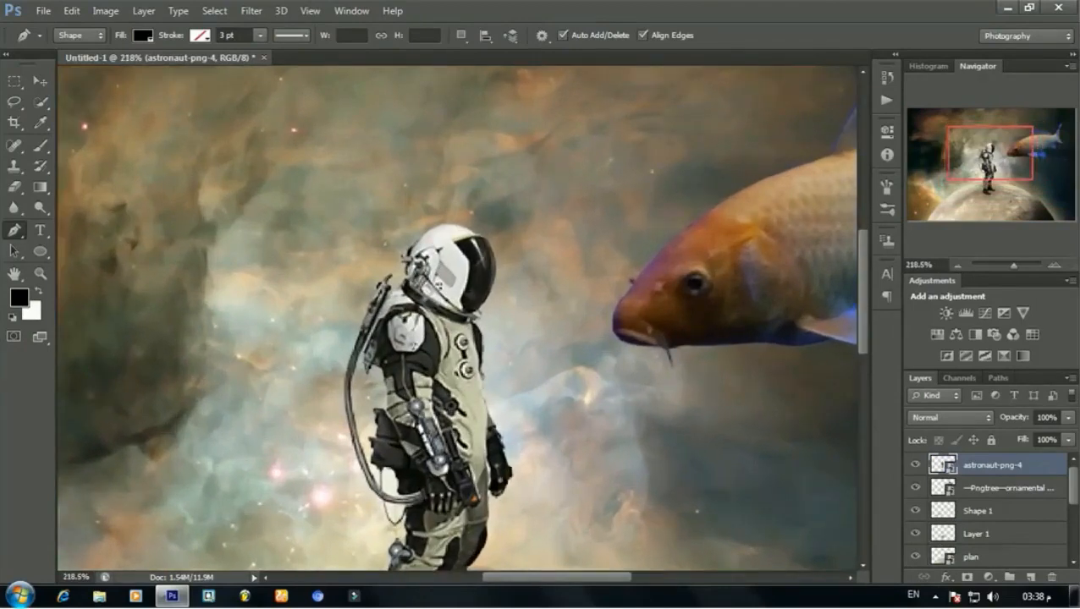
click(1029, 576)
scroll(534, 292, down, 3)
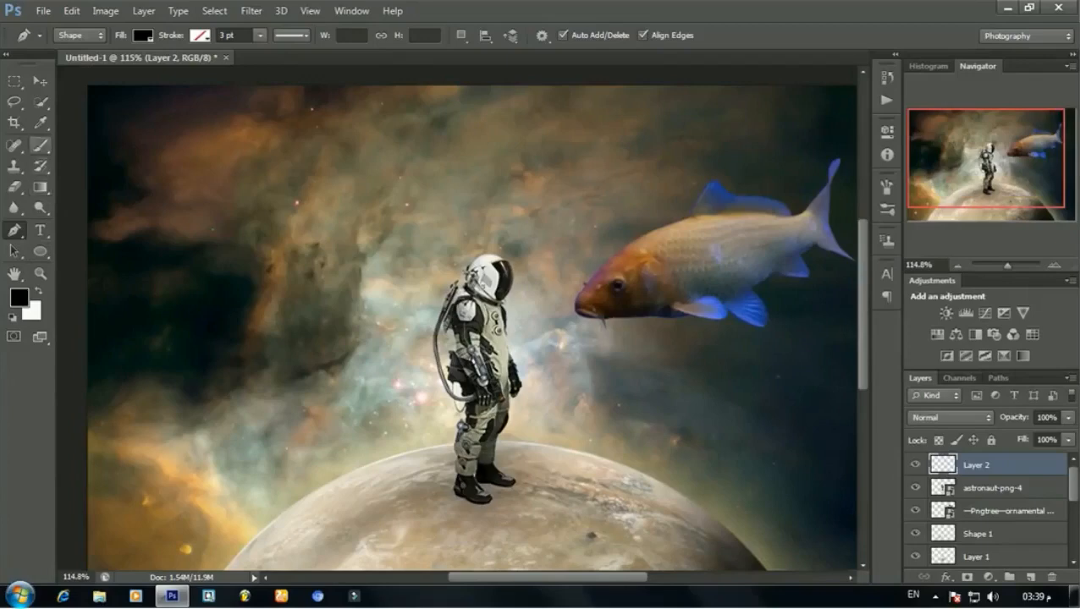
click(39, 144)
click(19, 297)
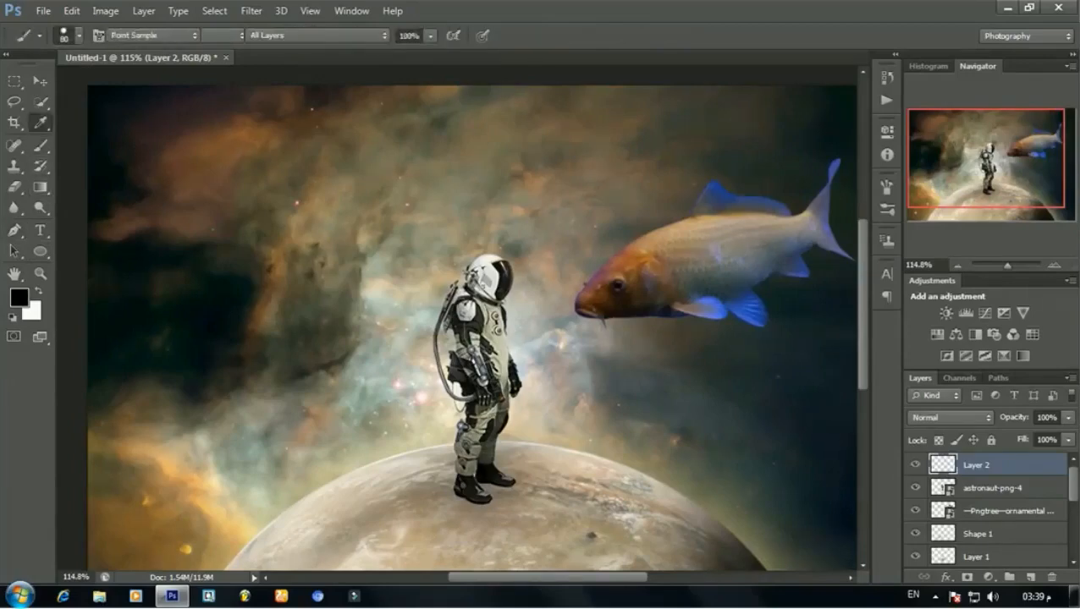
click(389, 410)
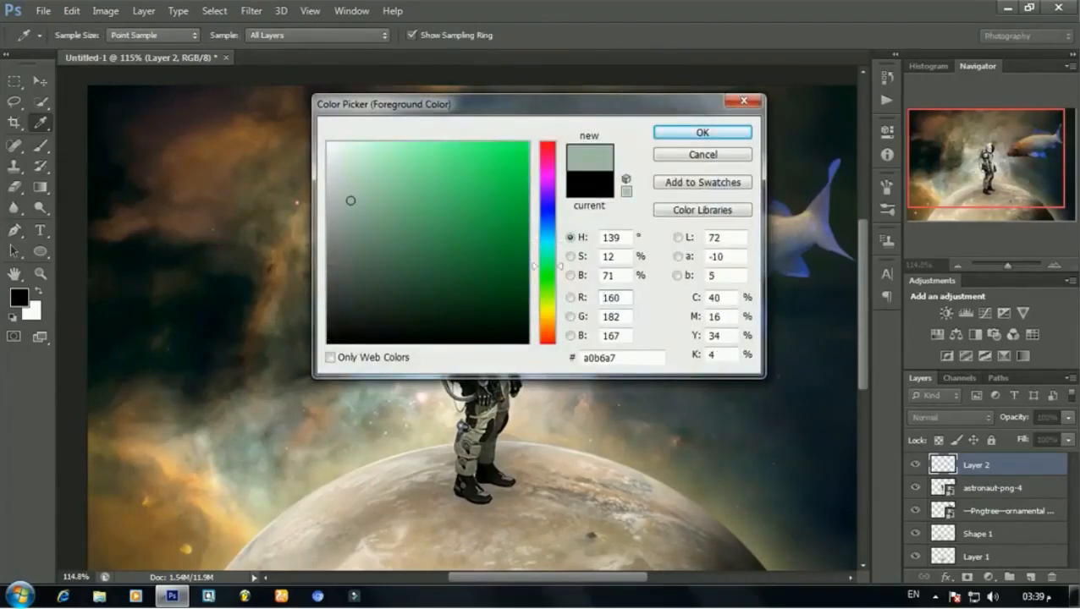
key(Return)
Enlarge the brush to 200 px for painting on the new layer
scroll(457, 317, down, 2)
key(bracketright)
key(bracketright)
key(bracketright)
key(bracketright)
key(bracketright)
key(bracketright)
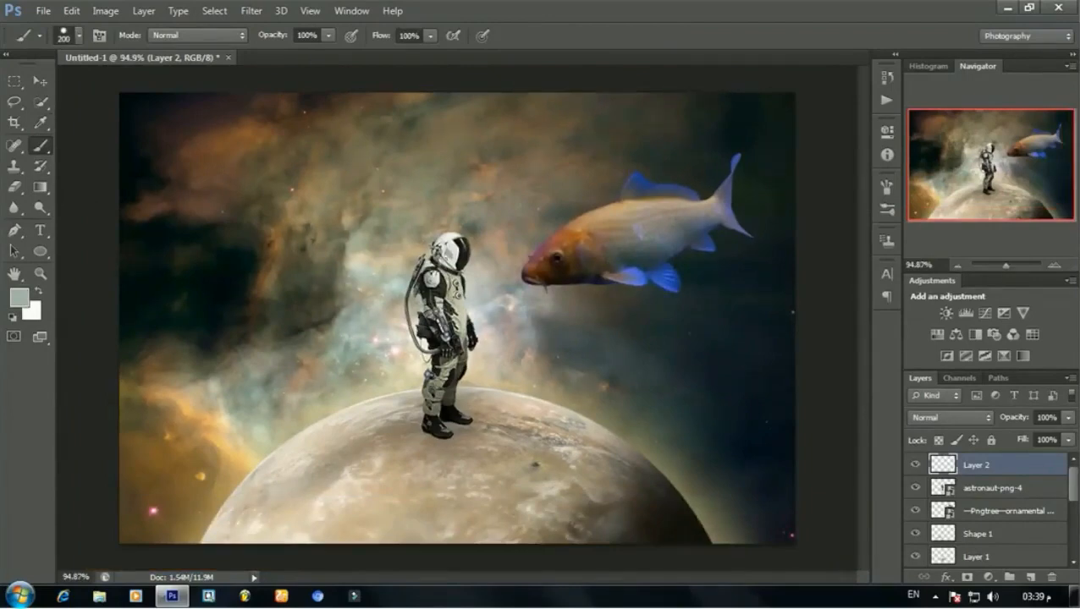
Paint a single grey-green dab over the astronaut's head on Layer 2 and place that layer between plan and plan copy
click(439, 244)
scroll(986, 508, down, 5)
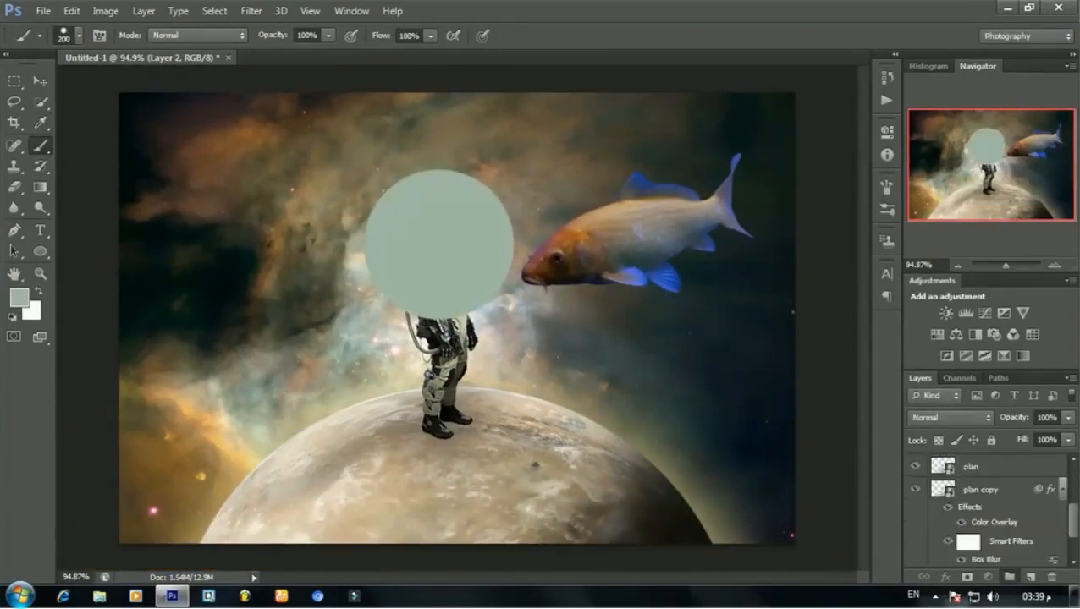
scroll(986, 508, up, 4)
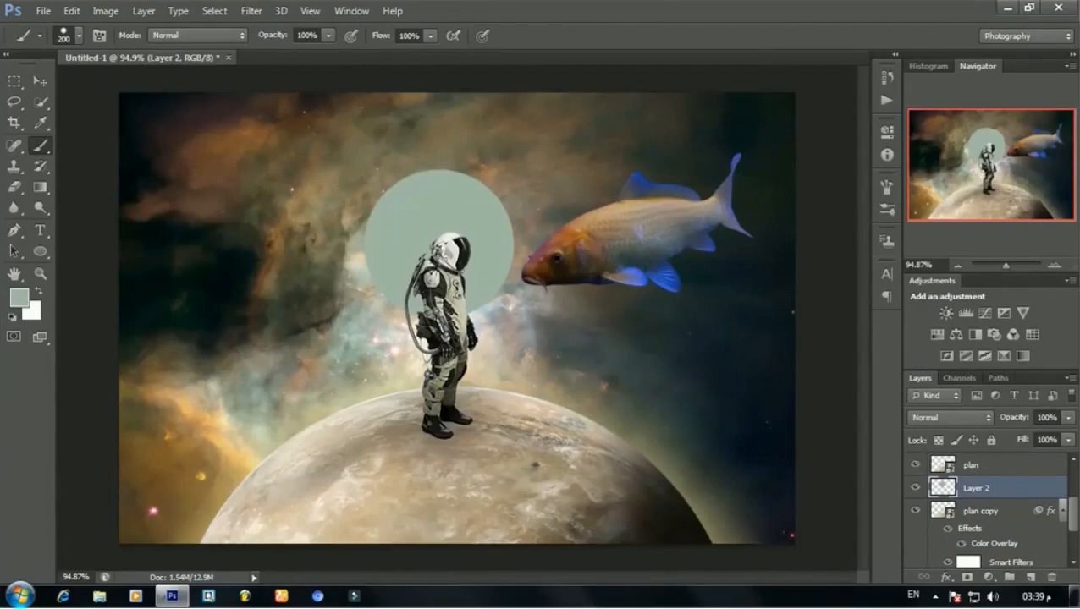
double_click(1015, 488)
key(Escape)
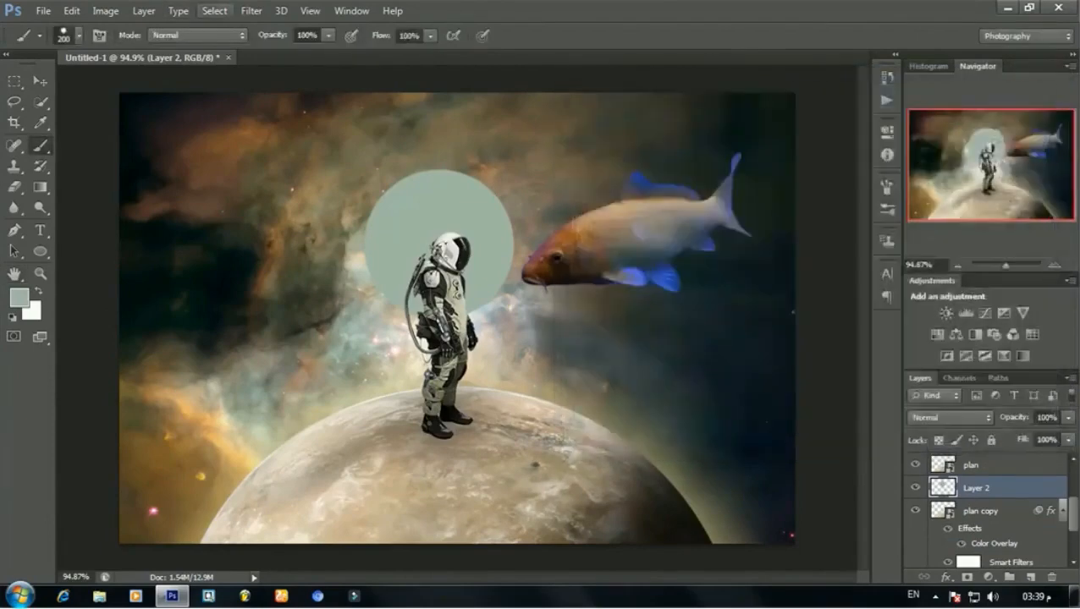
Soften the grey-green circle on Layer 2 with a Box Blur so it forms a diffuse glow behind the astronaut
click(251, 10)
mouse_move(288, 170)
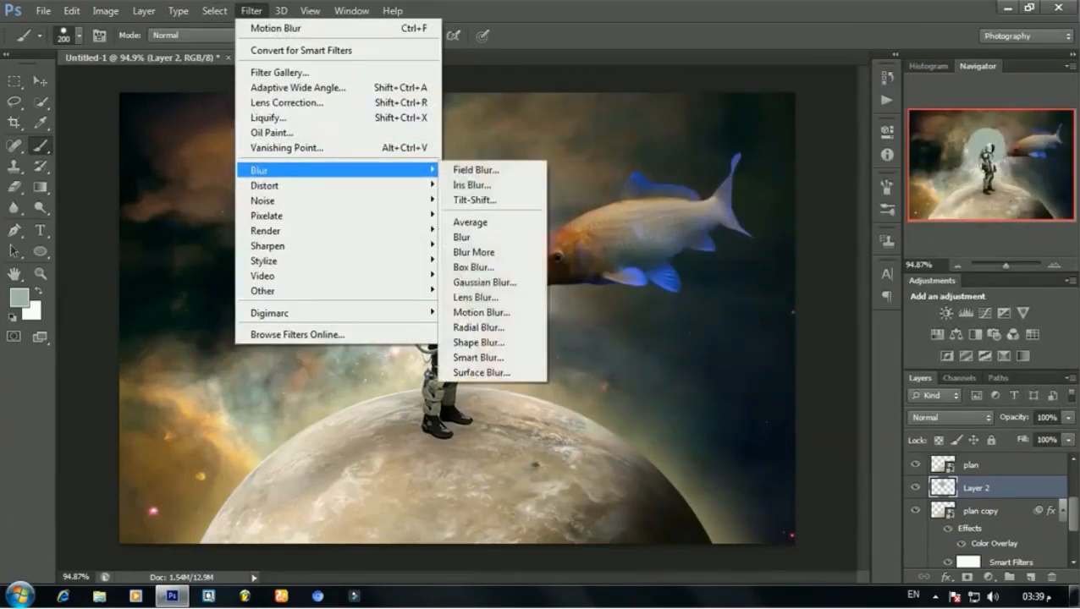
click(474, 268)
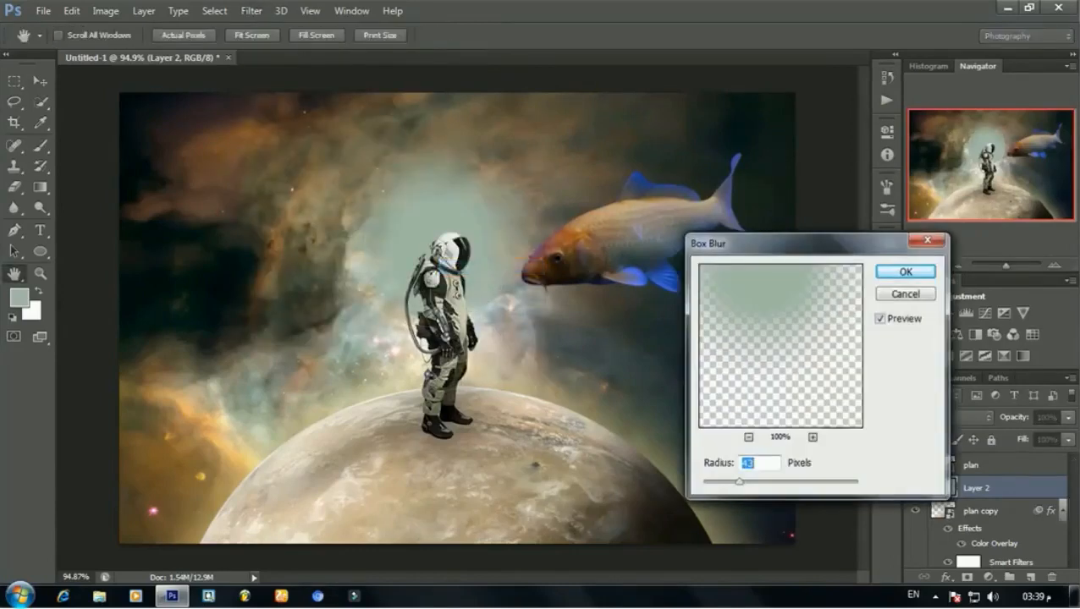
key(Down)
key(Down)
key(Down)
key(Down)
key(Return)
scroll(456, 318, down, 4)
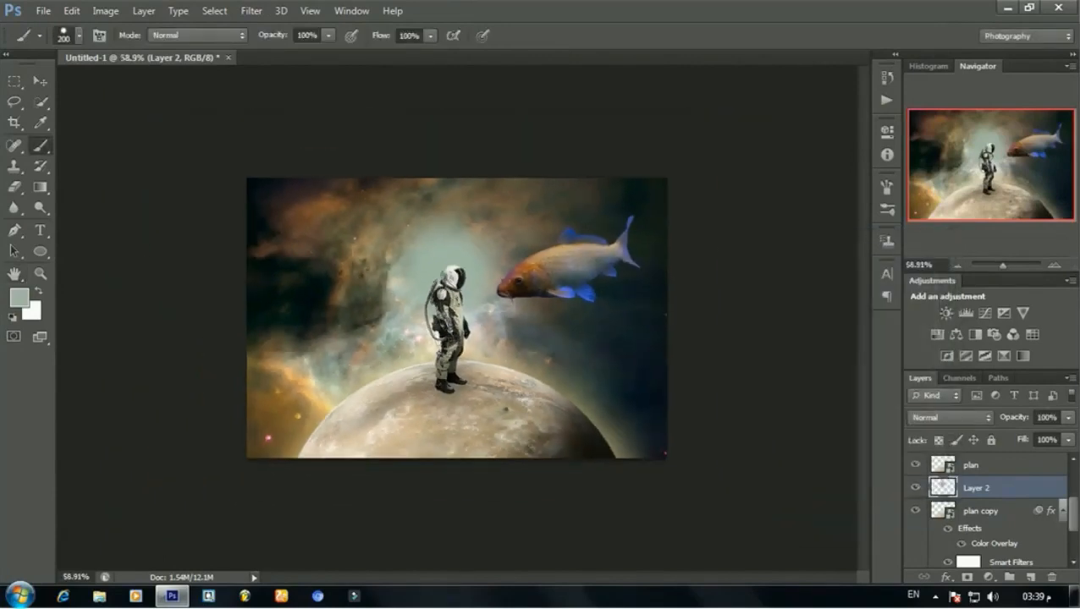
Set the blend mode of the blurred glow on Layer 2 to Screen
scroll(457, 318, up, 2)
click(950, 417)
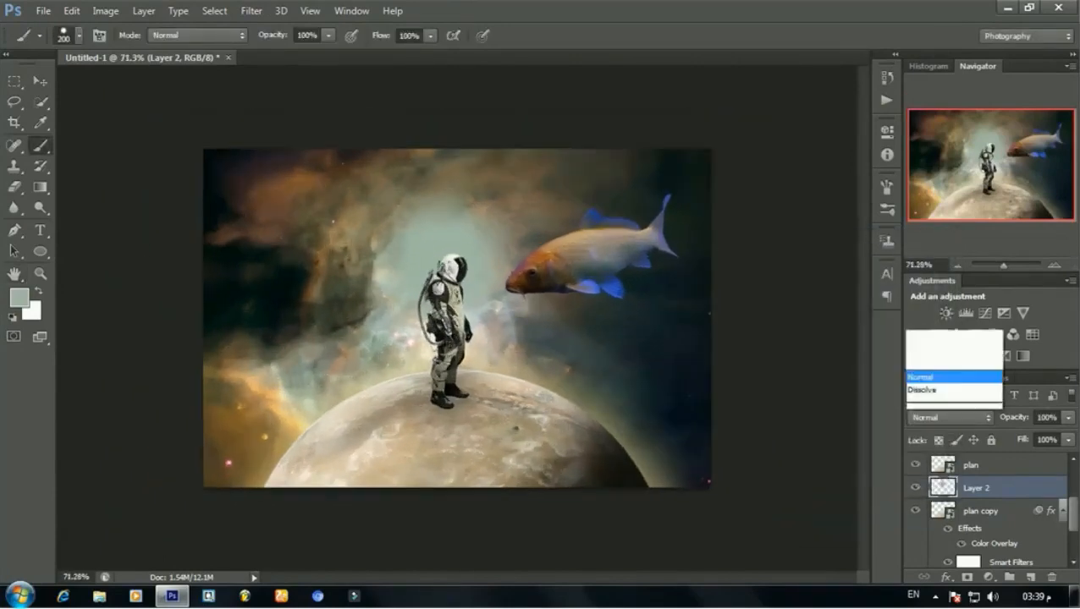
click(931, 73)
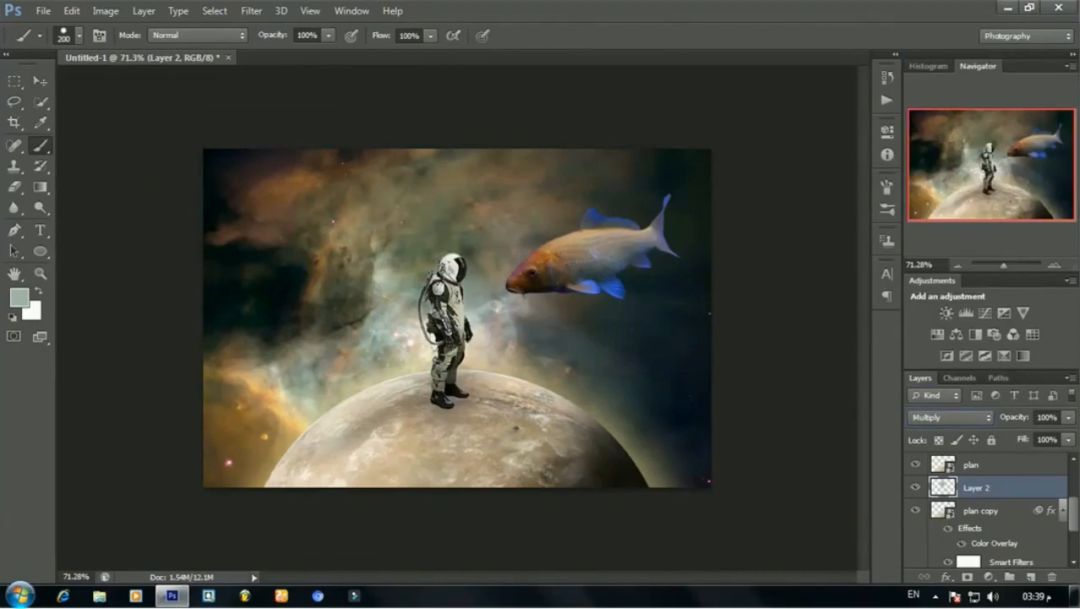
key(Down)
key(Down)
key(Down)
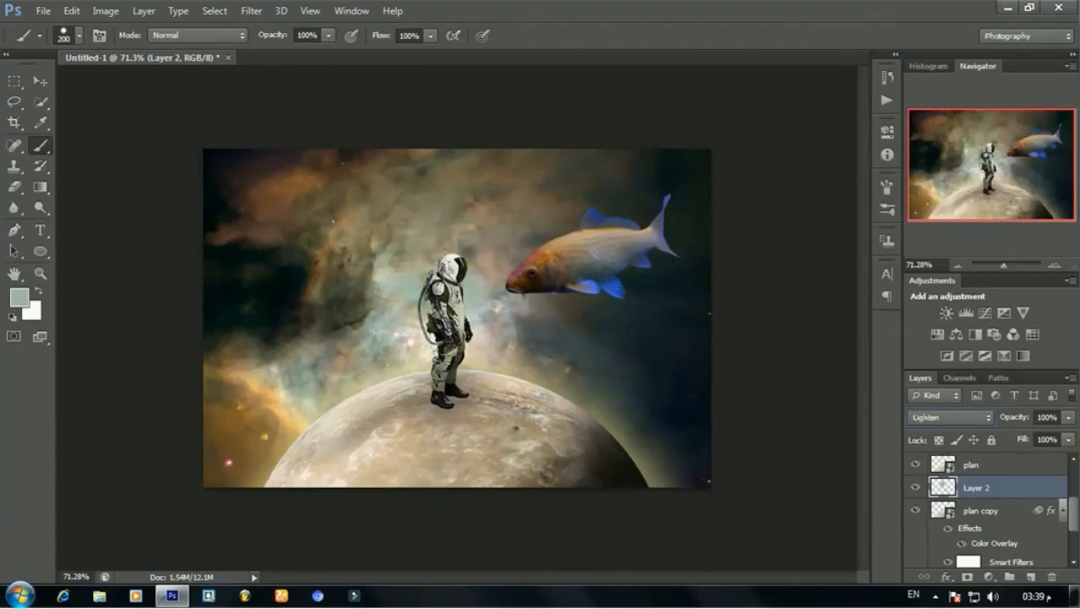
key(Down)
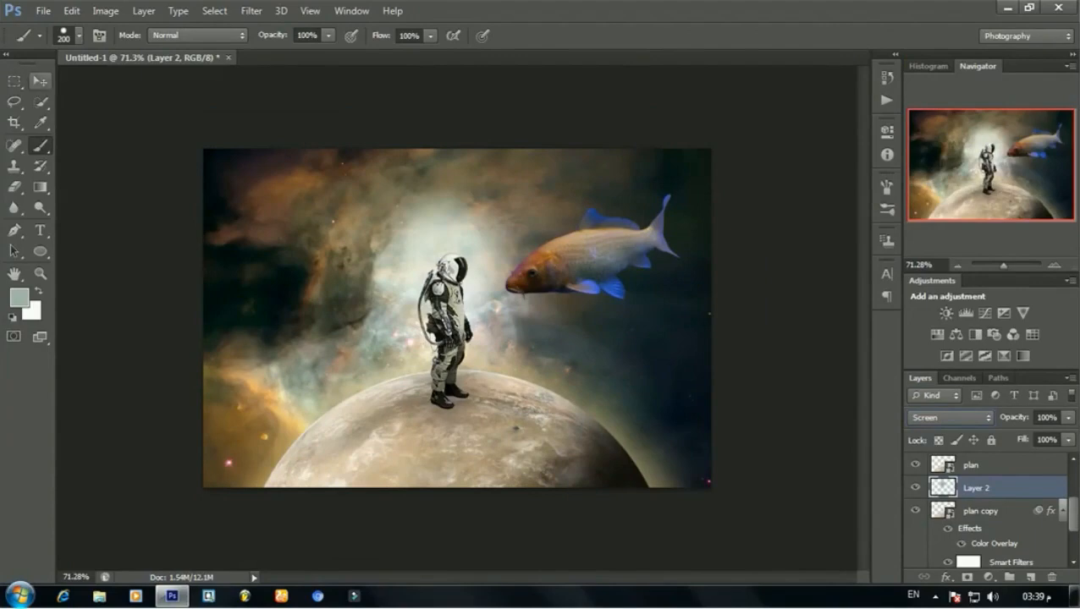
Duplicate the ornamental fish layer and rename the copy b
click(40, 80)
key(ctrl+0)
scroll(599, 157, up, 1)
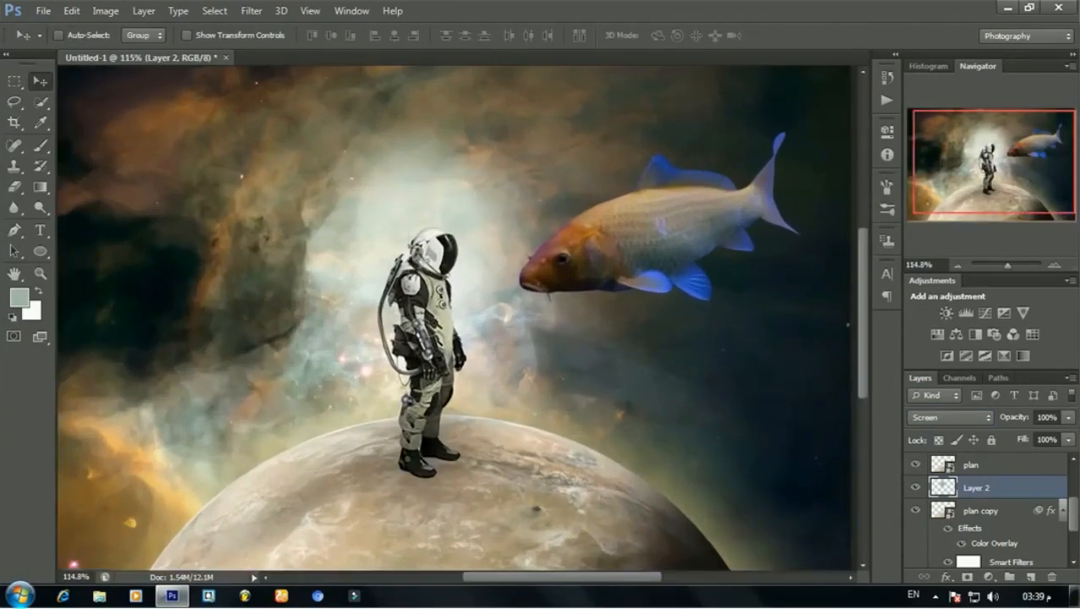
scroll(804, 89, up, 1)
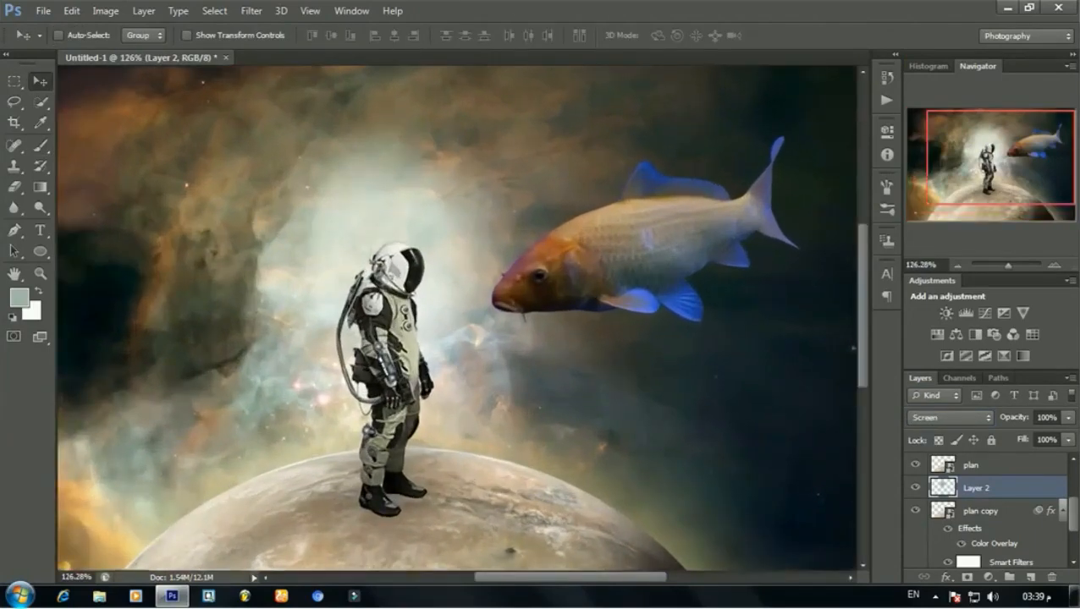
scroll(812, 145, up, 1)
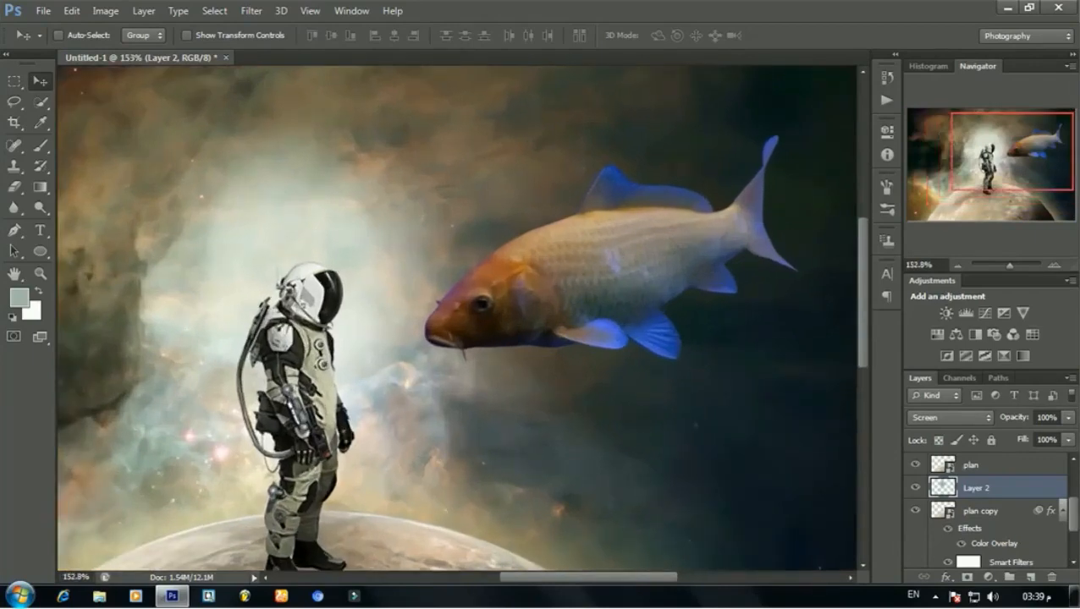
scroll(986, 512, down, 2)
scroll(986, 512, up, 4)
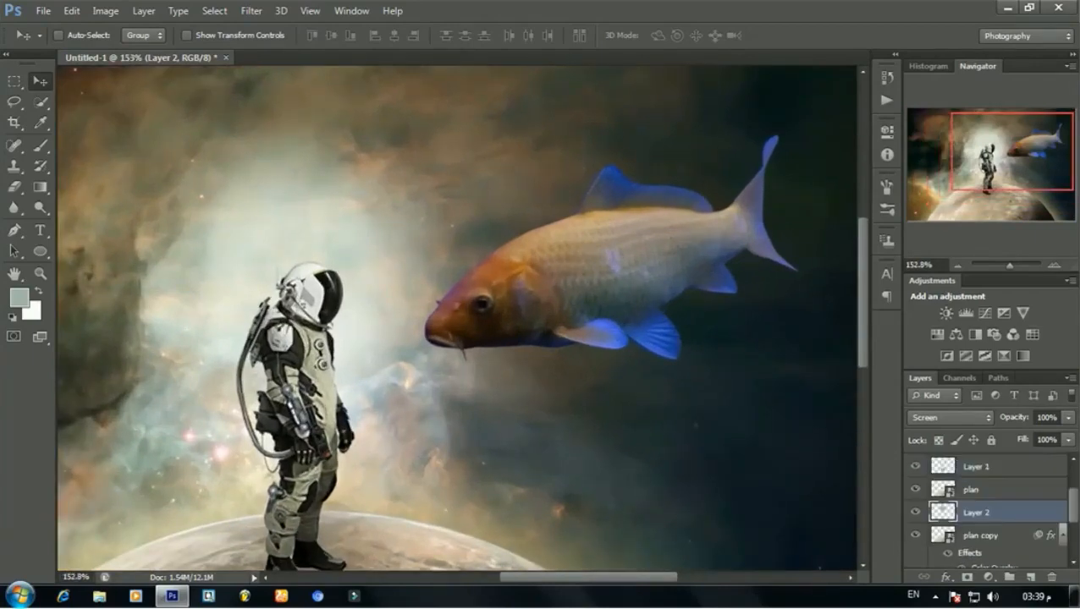
scroll(985, 512, up, 2)
click(998, 487)
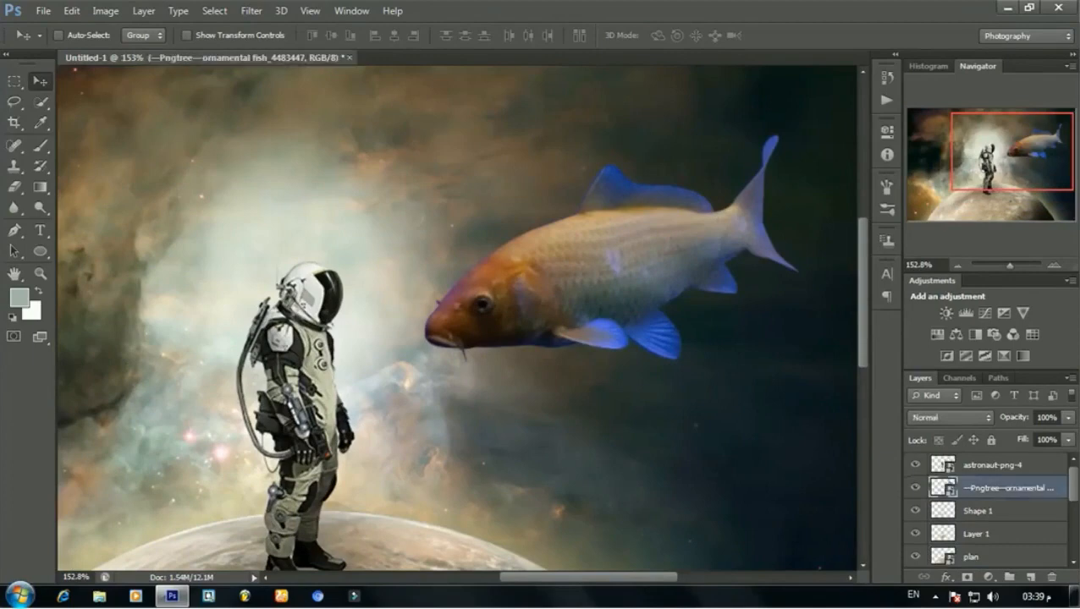
click(914, 488)
click(914, 487)
key(ctrl+j)
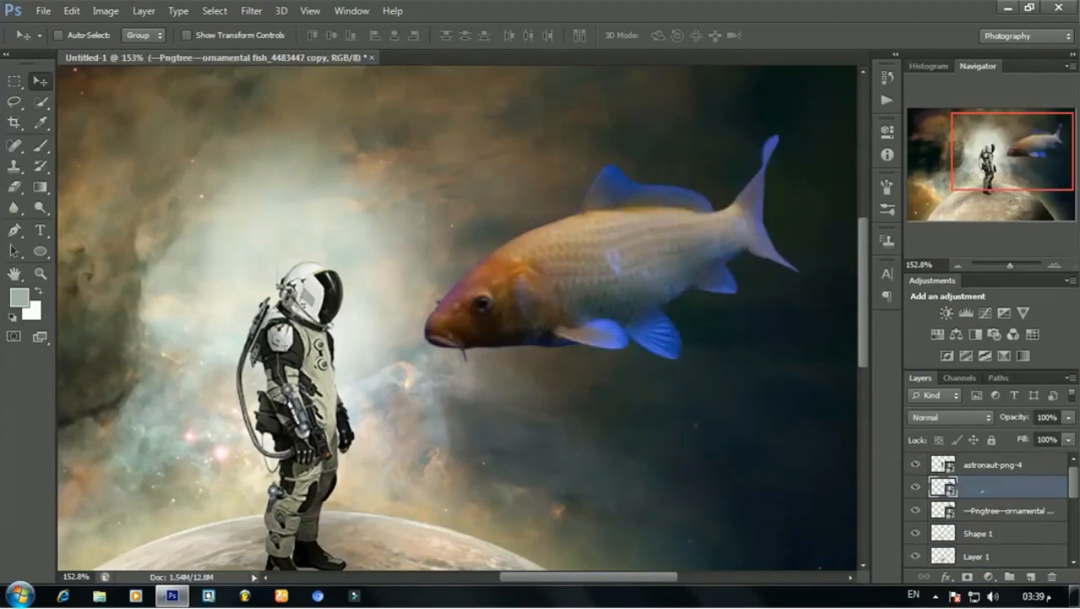
double_click(1007, 488)
text(b)
key(Return)
Apply a bright blue #009cff Color Overlay to layer b and place it directly beneath the original fish layer
double_click(1015, 488)
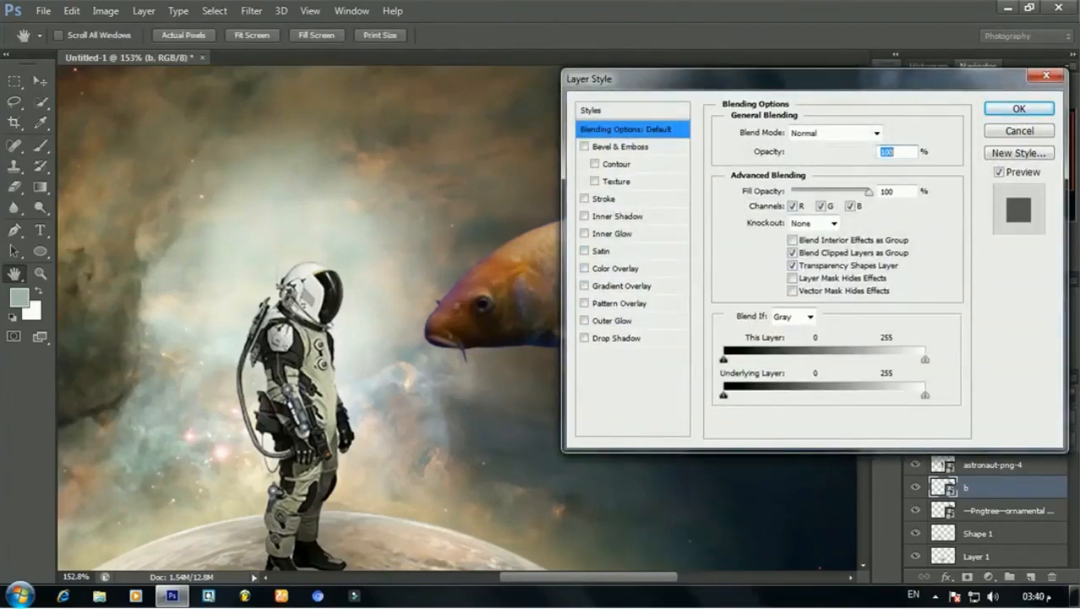
click(584, 268)
click(890, 133)
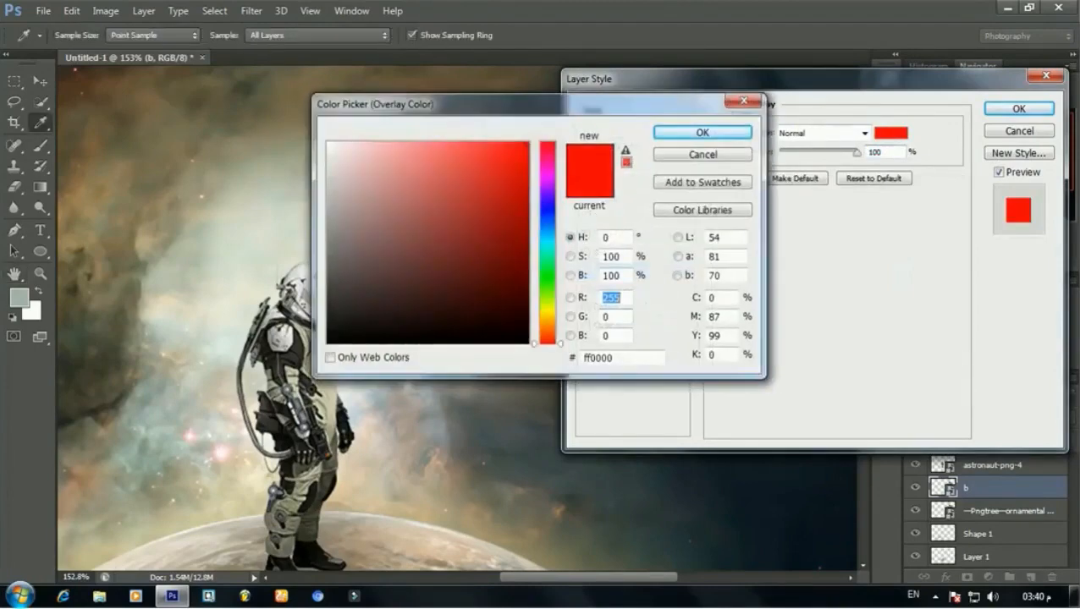
drag(474, 104, 784, 166)
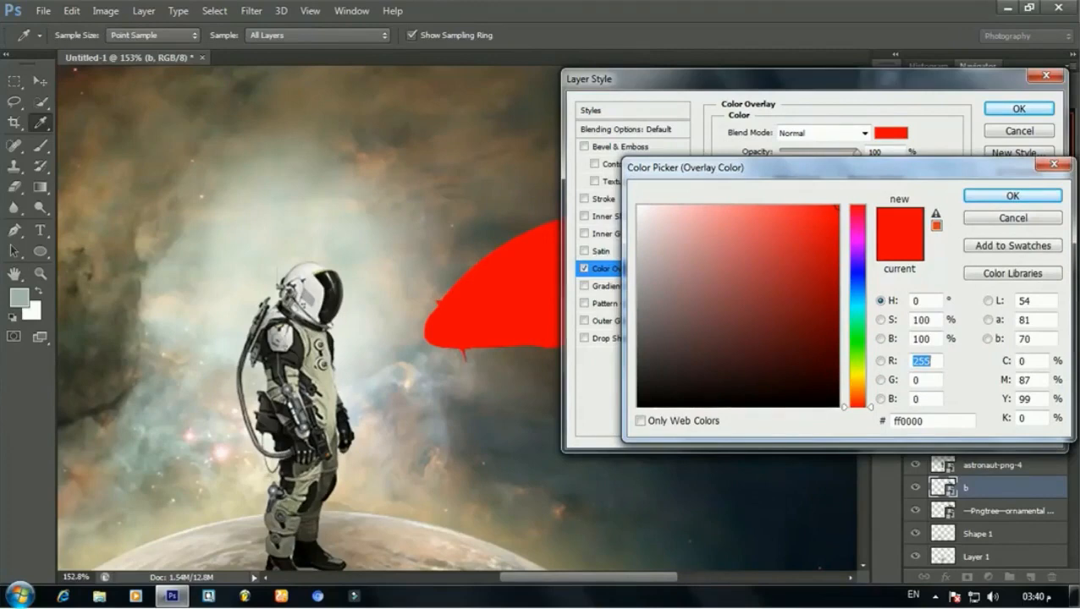
click(296, 306)
drag(857, 302, 858, 293)
drag(831, 215, 836, 205)
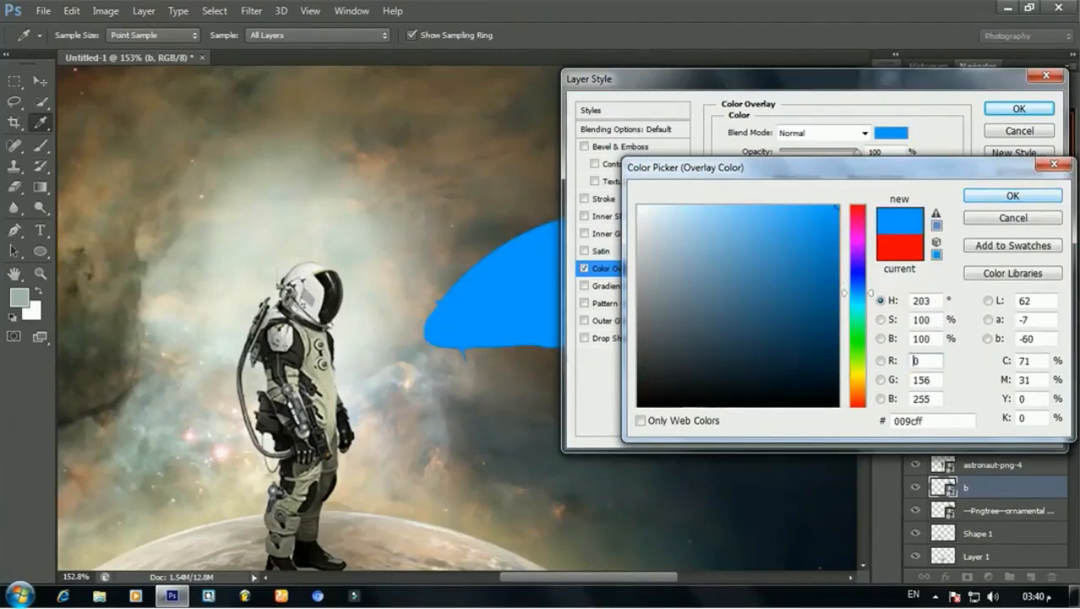
key(Return)
key(Return)
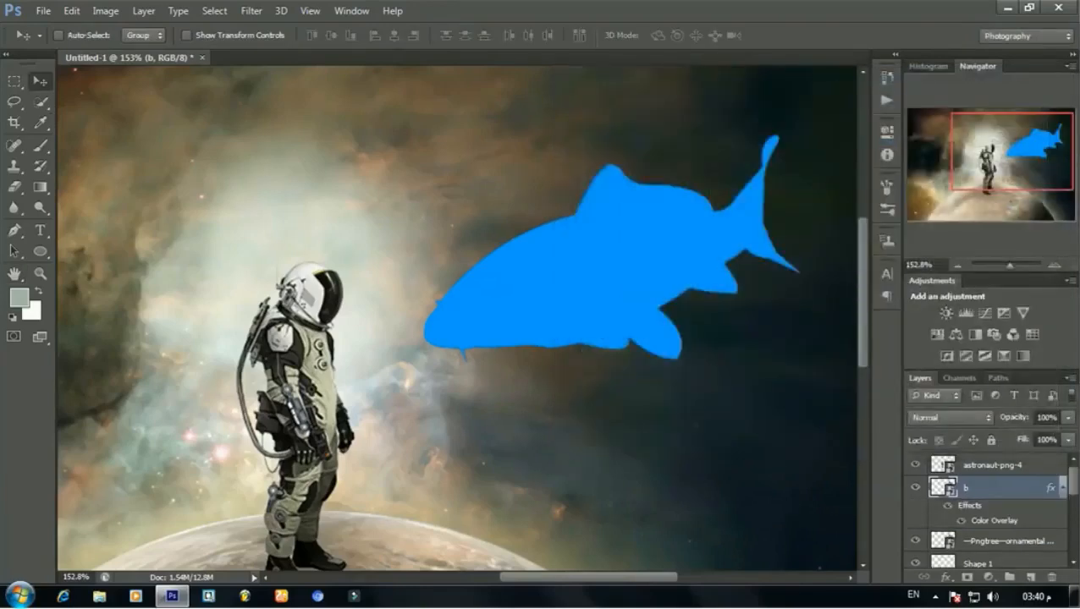
drag(994, 487, 994, 549)
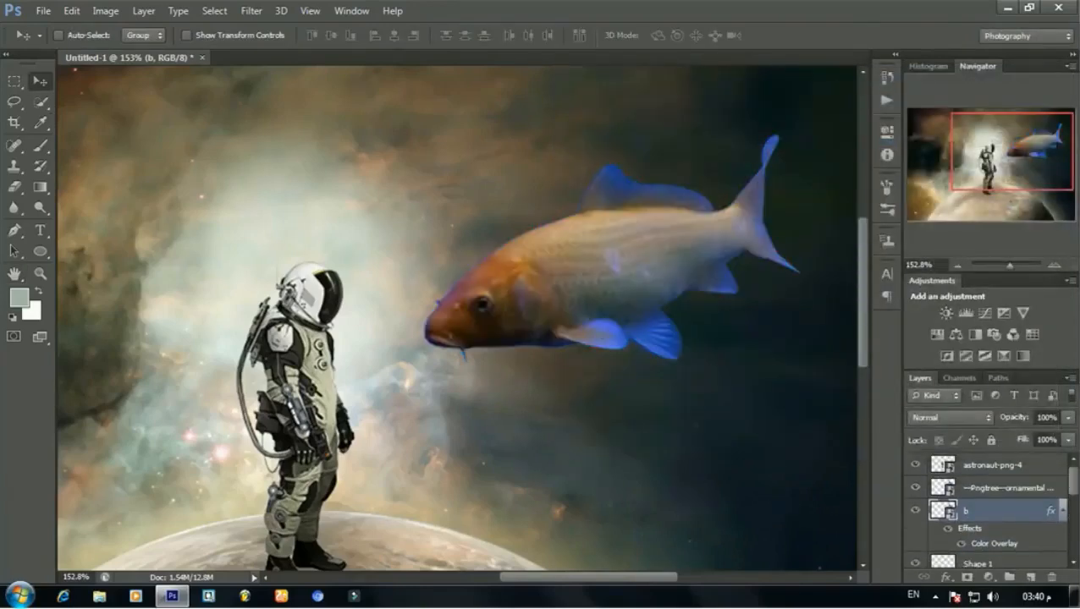
click(251, 10)
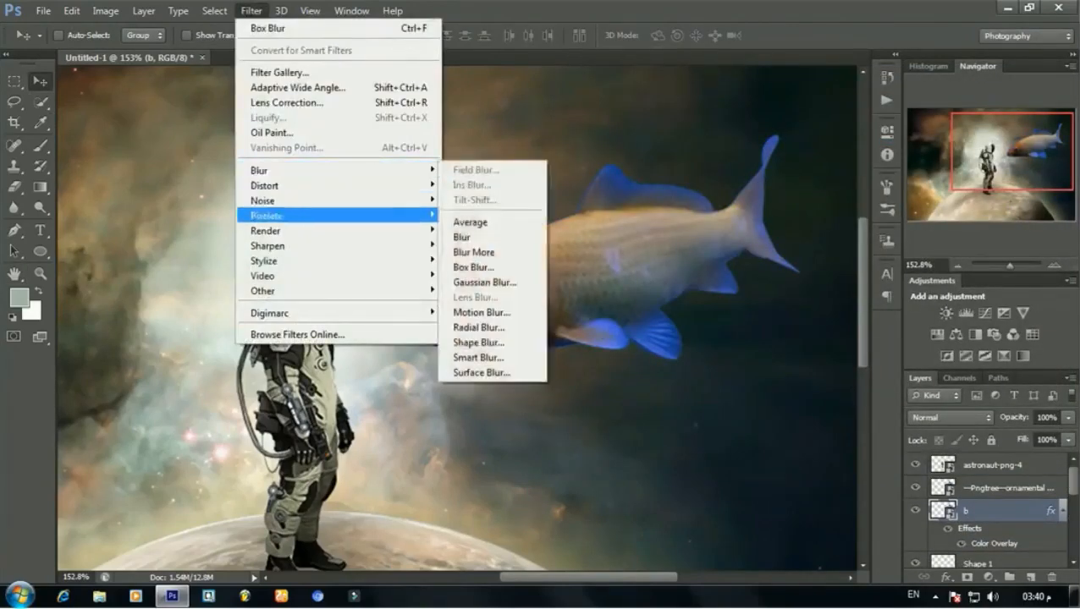
click(474, 252)
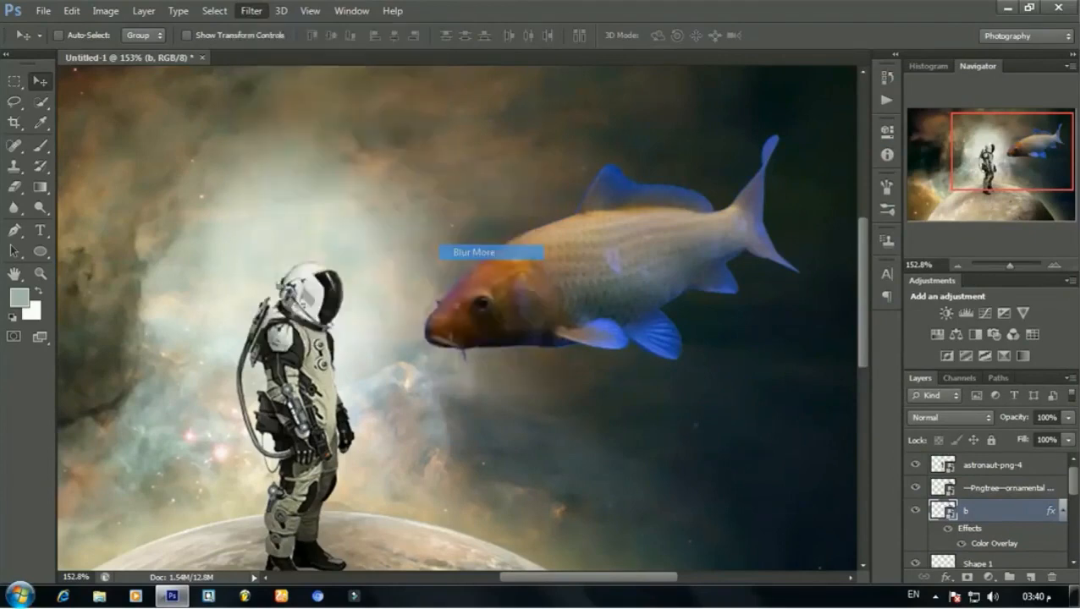
key(ctrl+z)
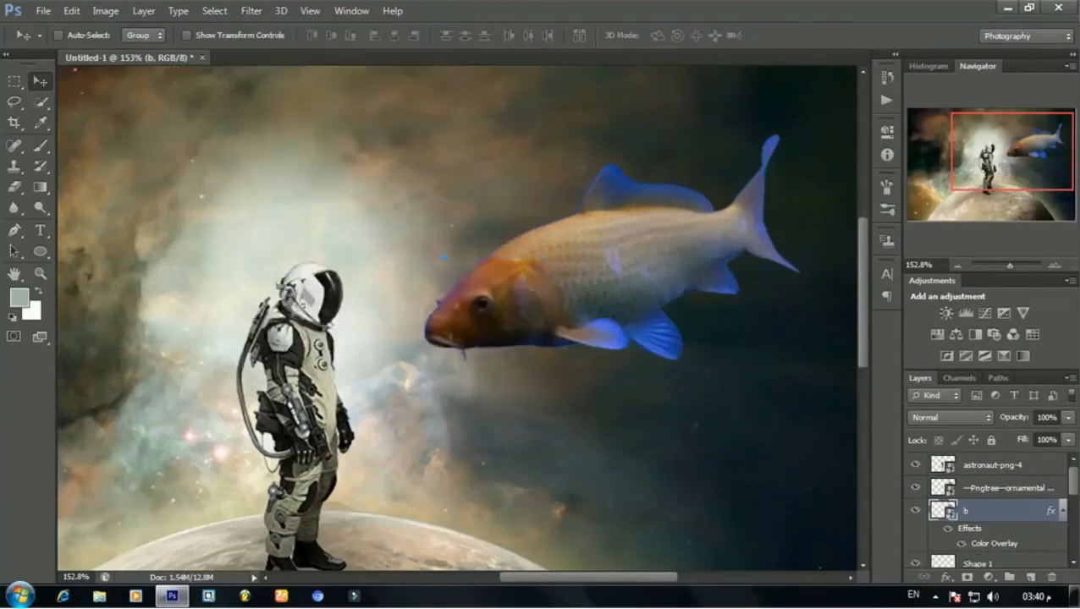
Apply a Box Blur with a 24-pixel radius to layer b to form a blue glow around the fish
click(251, 10)
mouse_move(338, 170)
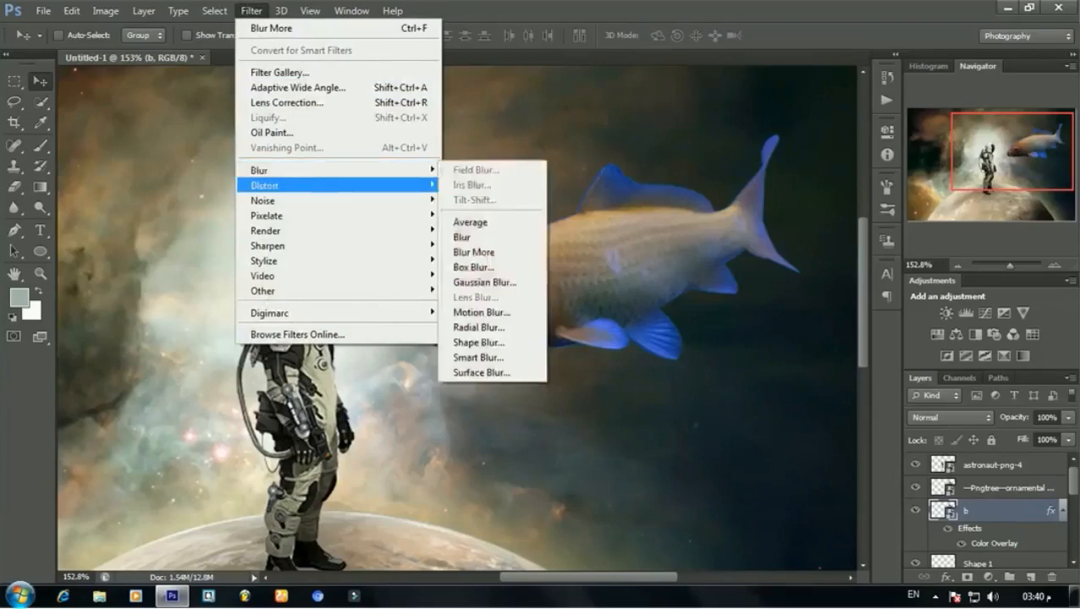
click(494, 265)
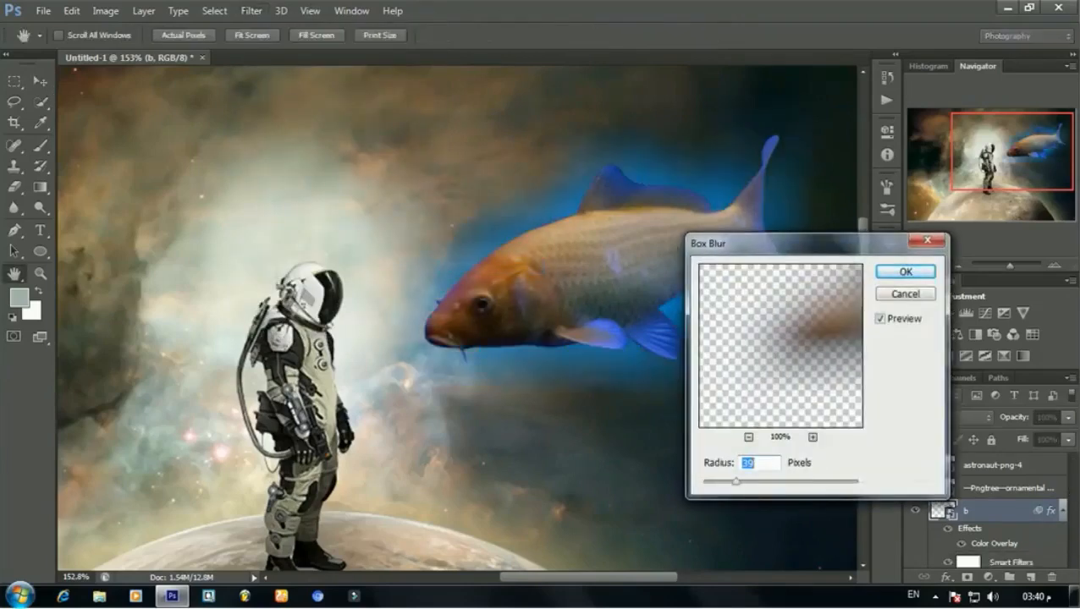
text(31)
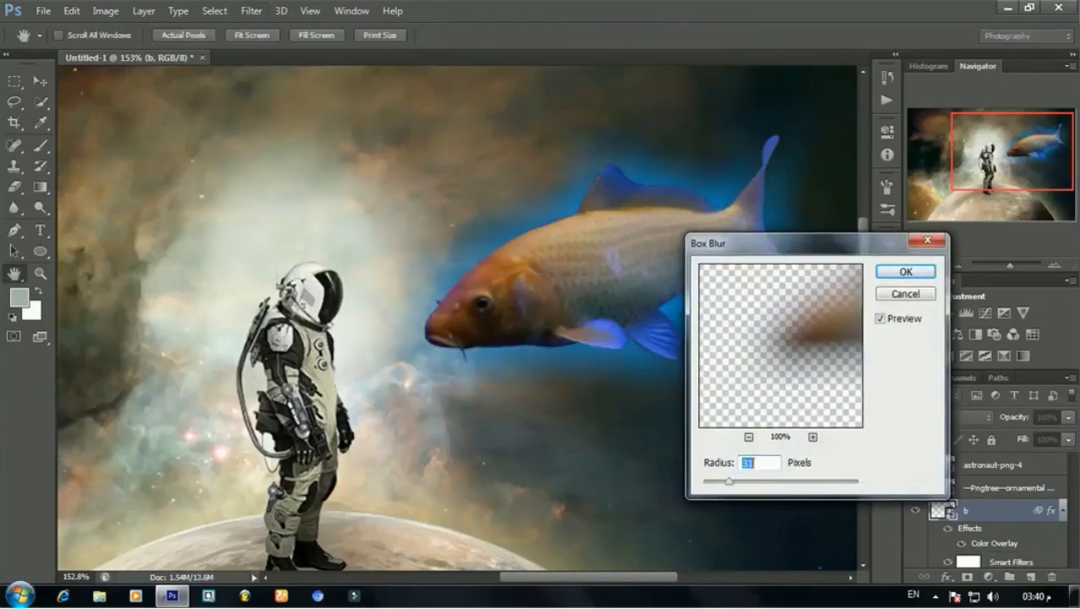
text(25)
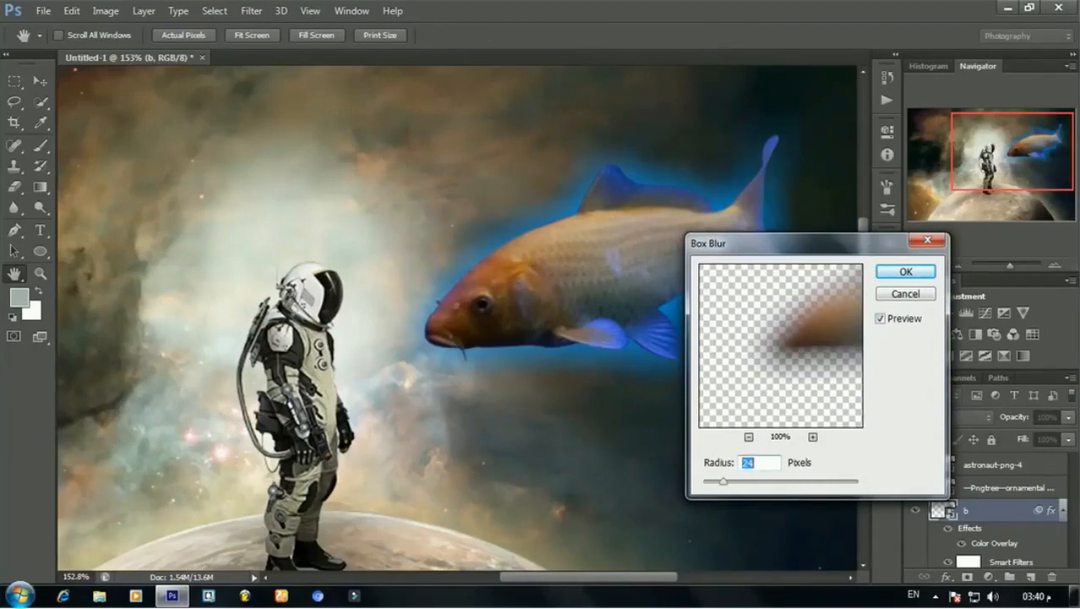
key(Return)
key(v)
Try several blend modes for the fish glow on layer b and settle on Color Dodge
click(1068, 417)
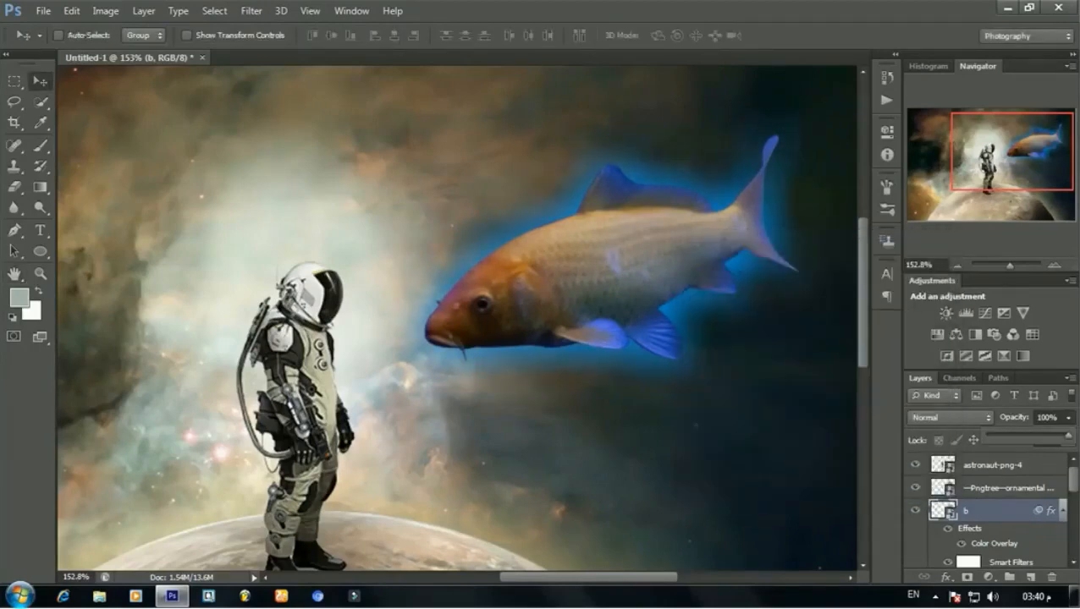
click(949, 417)
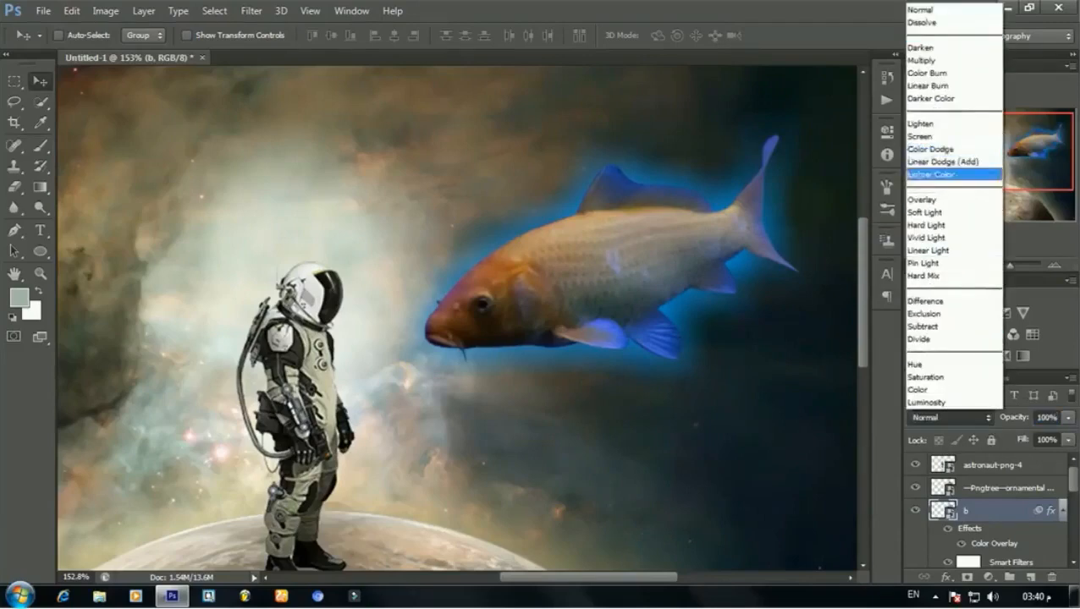
key(Up)
key(Up)
key(Up)
key(Up)
key(Return)
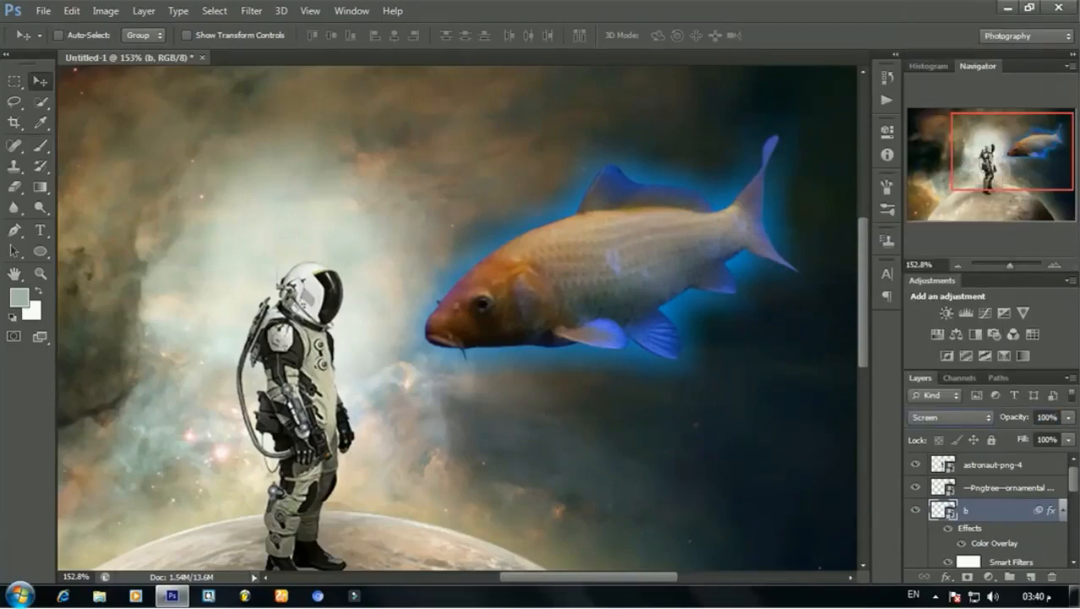
key(Down)
key(Down)
key(Down)
key(Down)
key(Down)
key(Down)
key(Down)
key(Up)
key(Up)
key(Up)
key(Up)
key(Up)
Reduce the opacity of the fish glow on layer b to 44%
click(1068, 417)
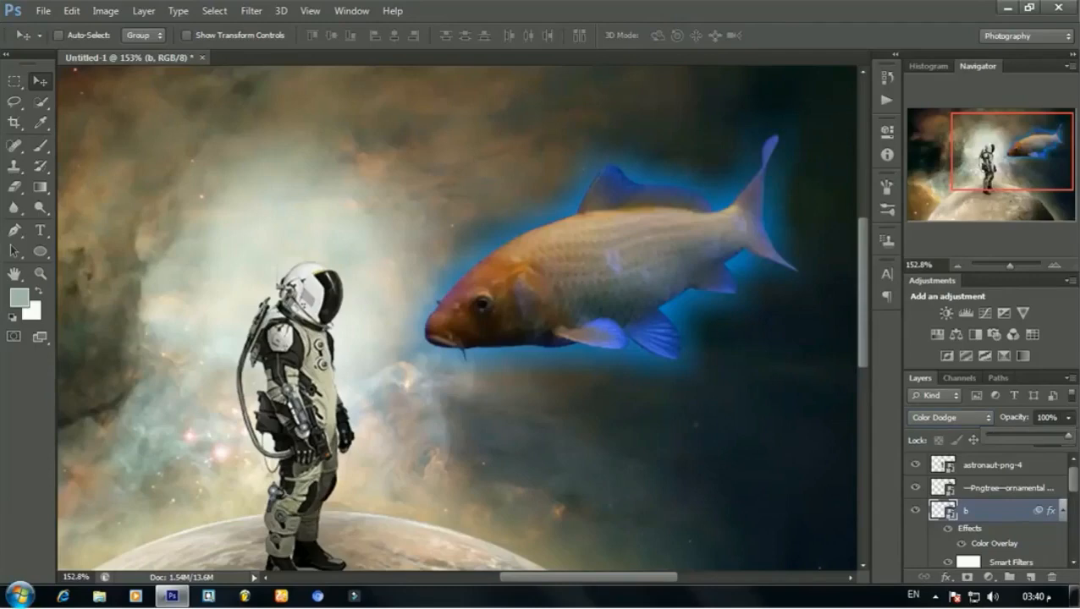
drag(1061, 434, 1022, 435)
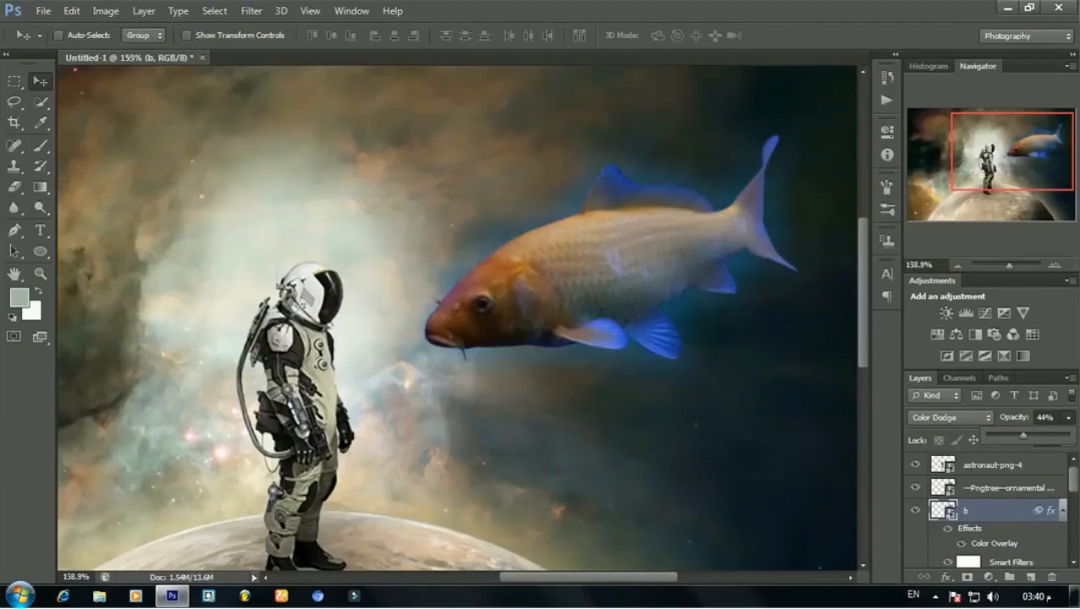
scroll(457, 325, down, 8)
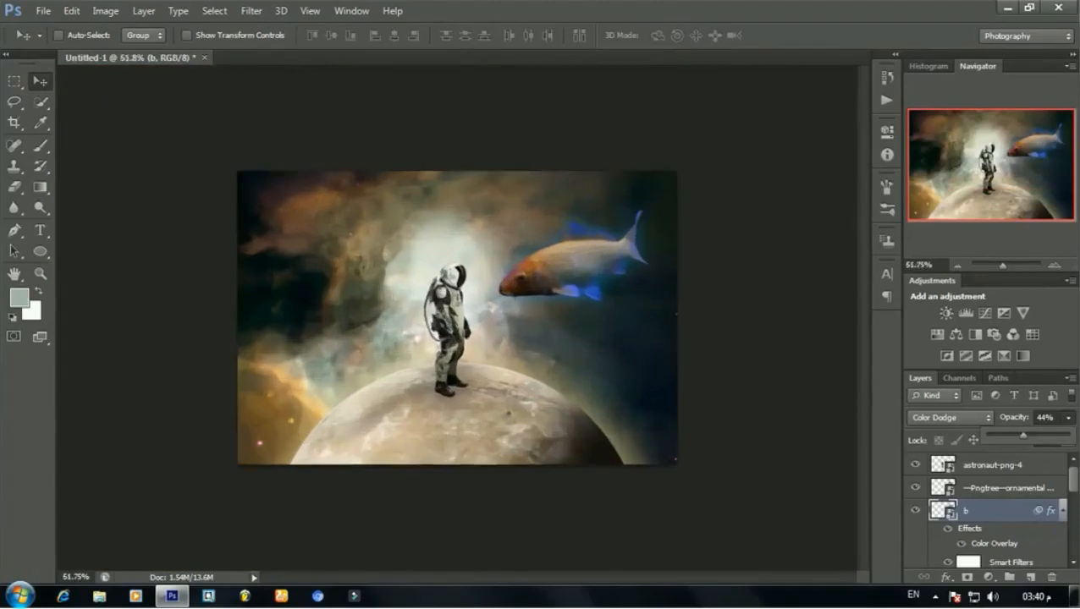
Add a Color Lookup adjustment layer directly above the astronaut layer
scroll(457, 317, up, 3)
key(Return)
key(alt+bracketright)
key(alt+bracketright)
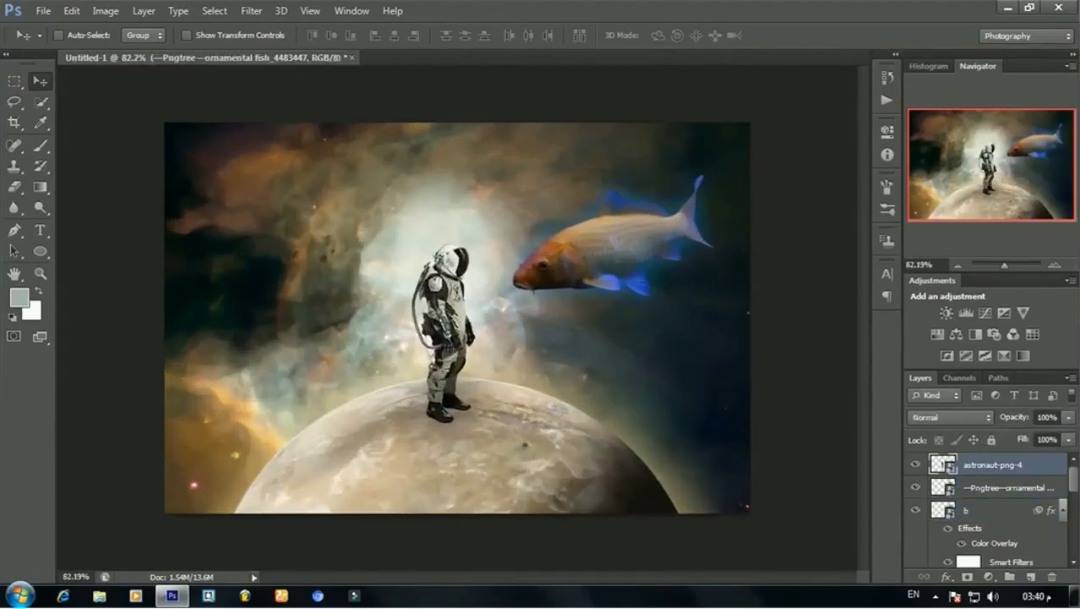
scroll(457, 318, down, 3)
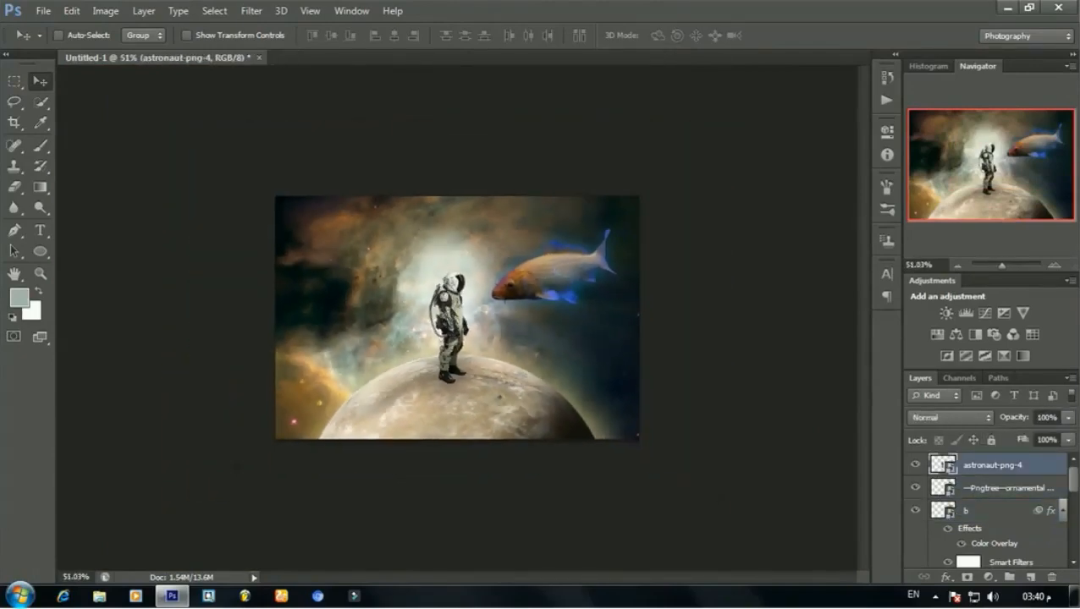
click(1032, 334)
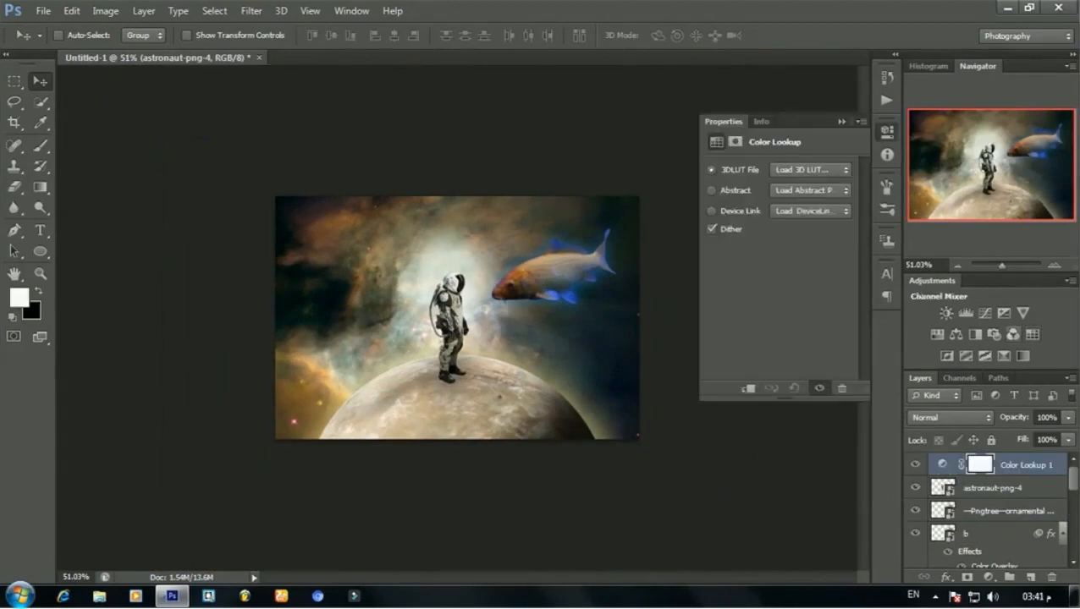
Try several 3D LUT presets on the Color Lookup layer, settle on FoggyNight.3DL, and reduce the layer's opacity to 40%
click(809, 169)
click(799, 231)
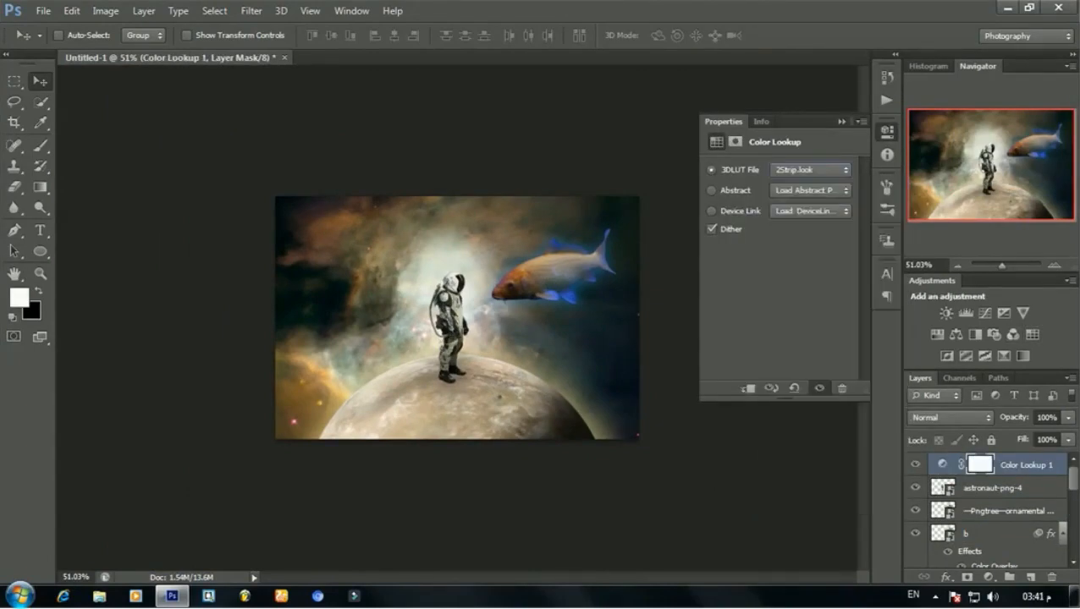
key(Down)
key(Down)
key(Down)
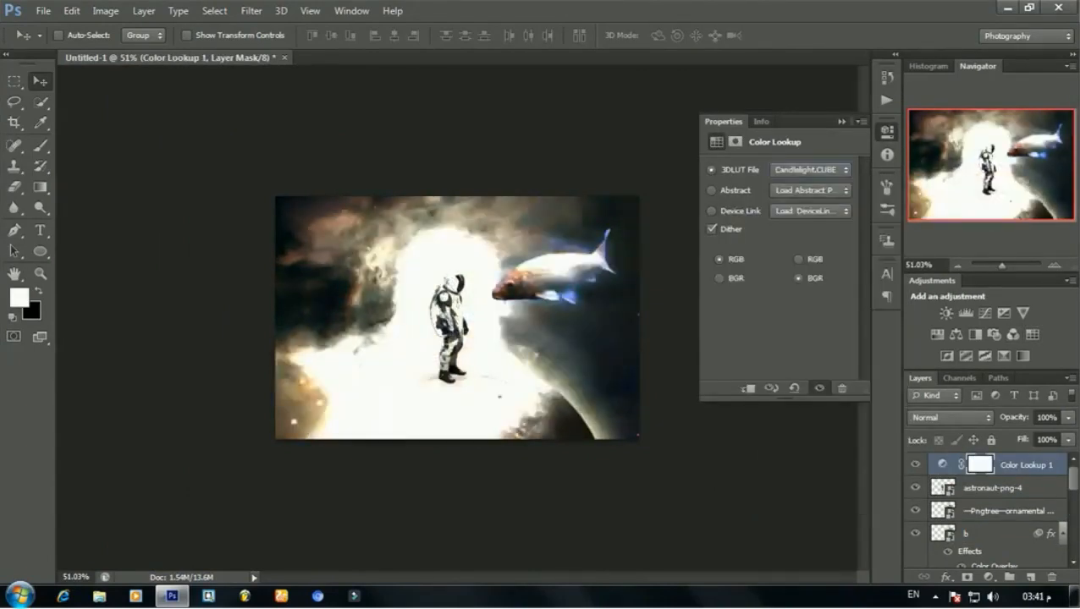
key(Down)
key(Down)
key(Down)
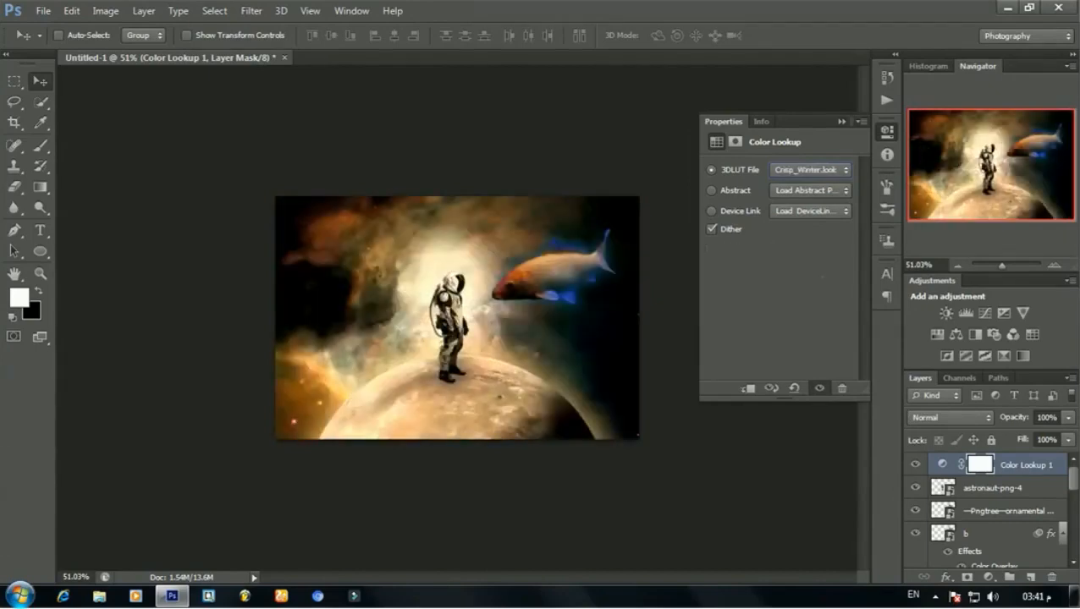
key(Down)
key(Down)
key(Down)
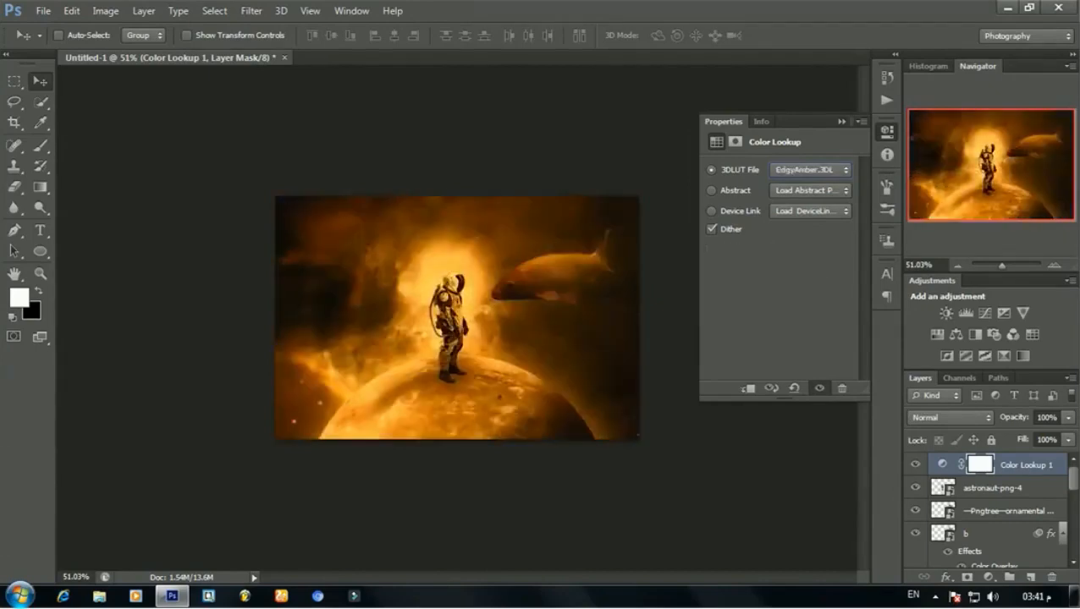
key(Down)
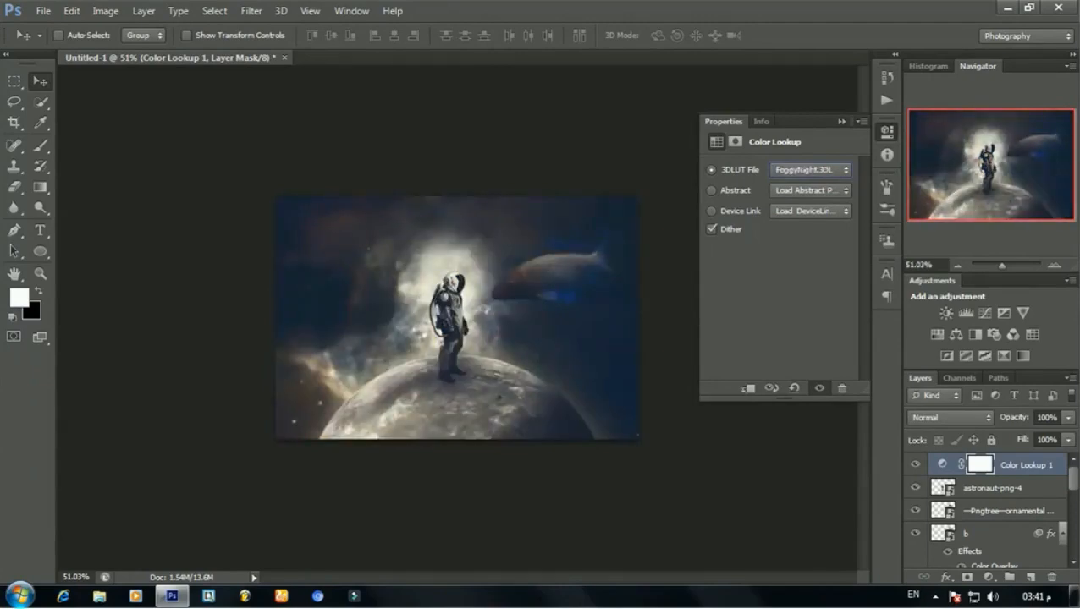
click(1068, 417)
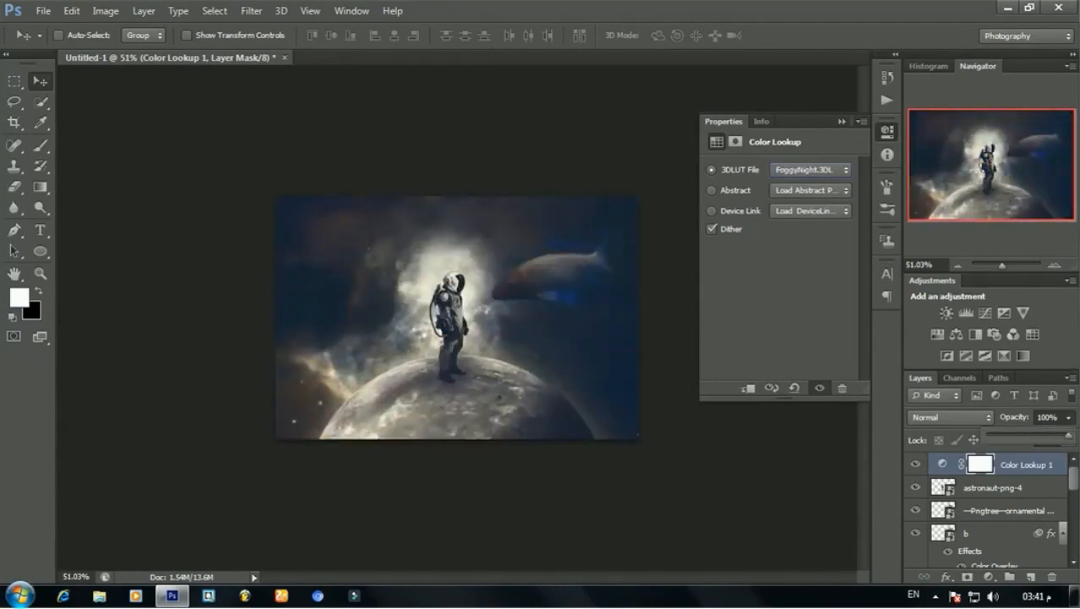
drag(1068, 434, 1010, 434)
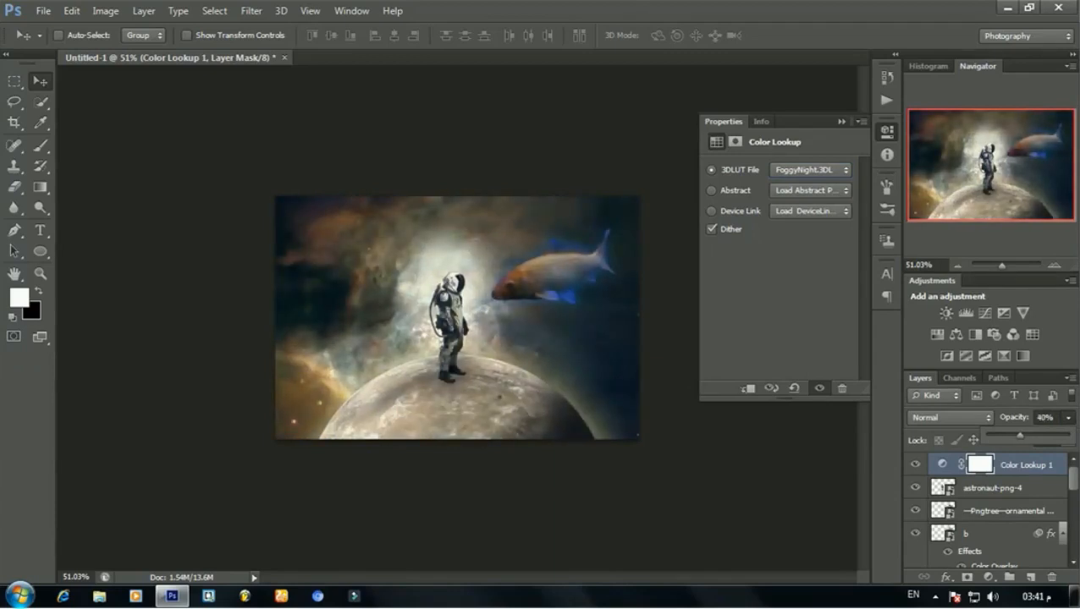
Add a second Color Lookup adjustment using the Moonlight.3DL preset and lower its opacity to 25%
click(1031, 334)
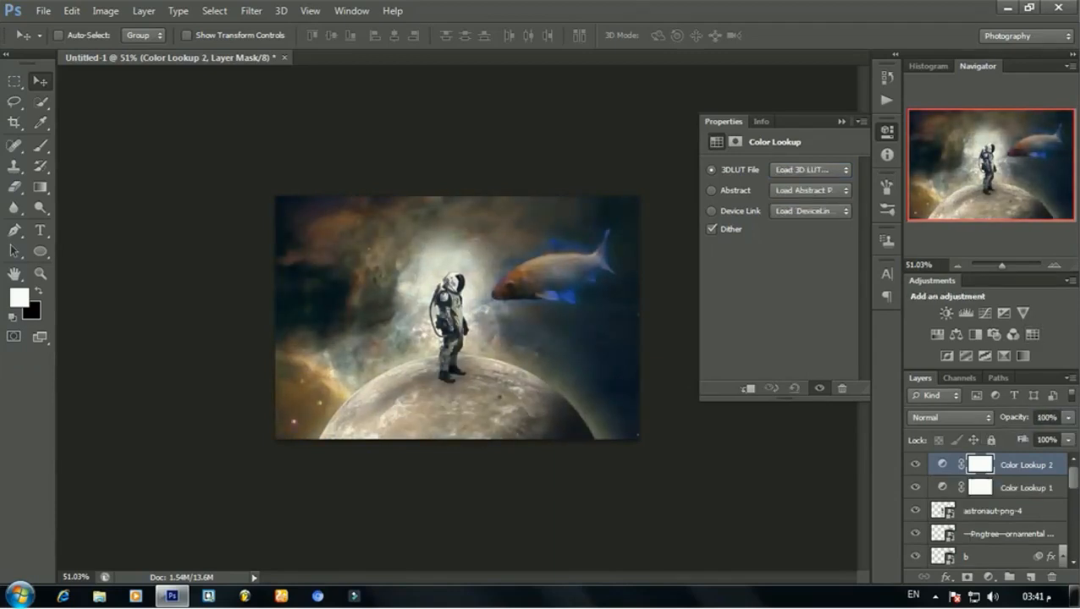
click(809, 169)
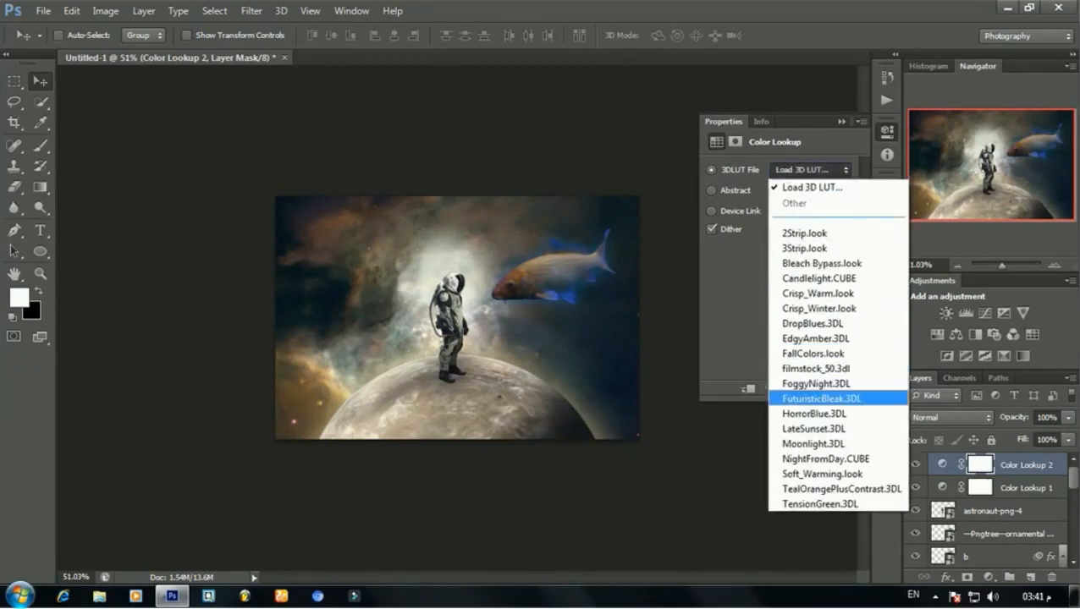
click(810, 384)
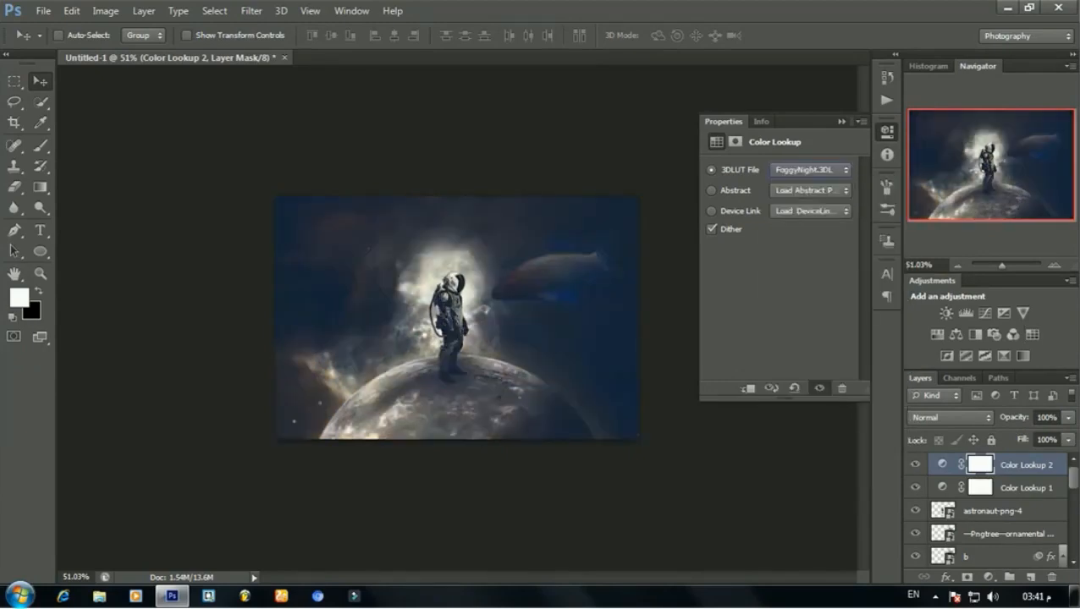
click(810, 169)
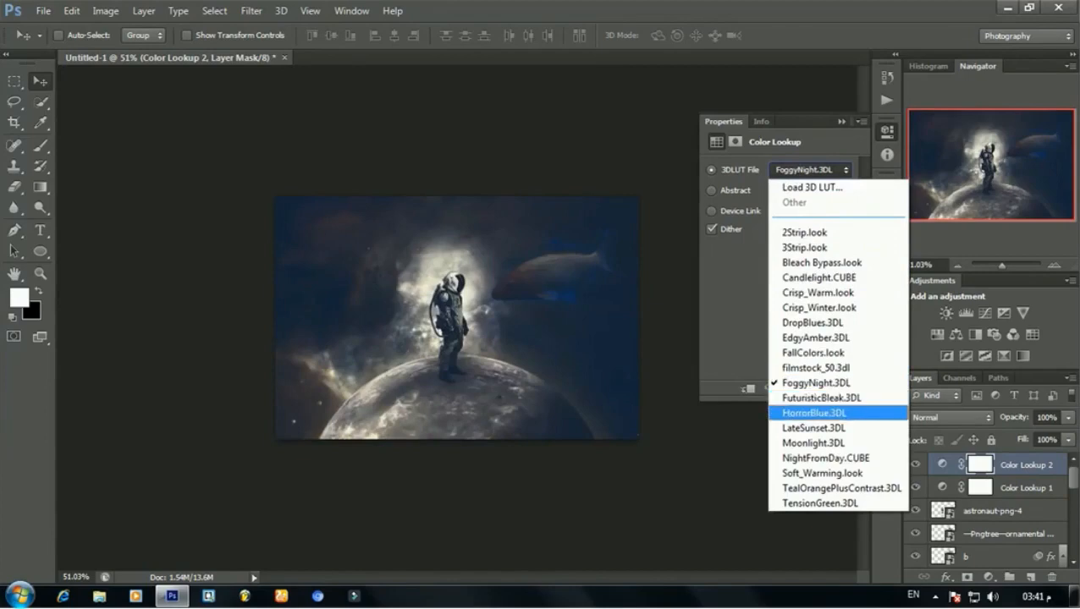
click(812, 442)
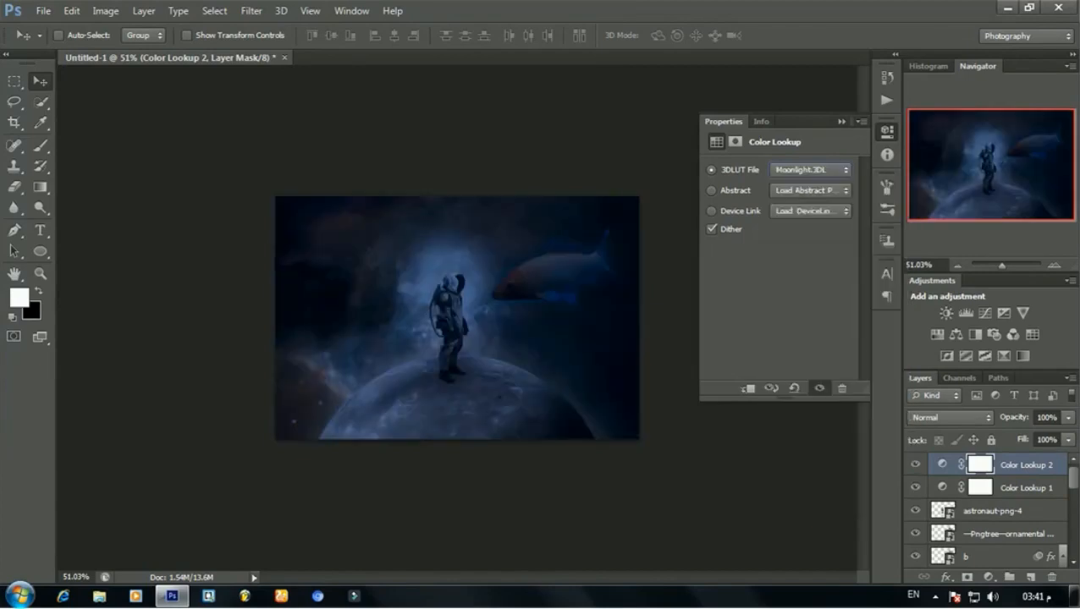
click(1067, 417)
drag(1068, 434, 1007, 435)
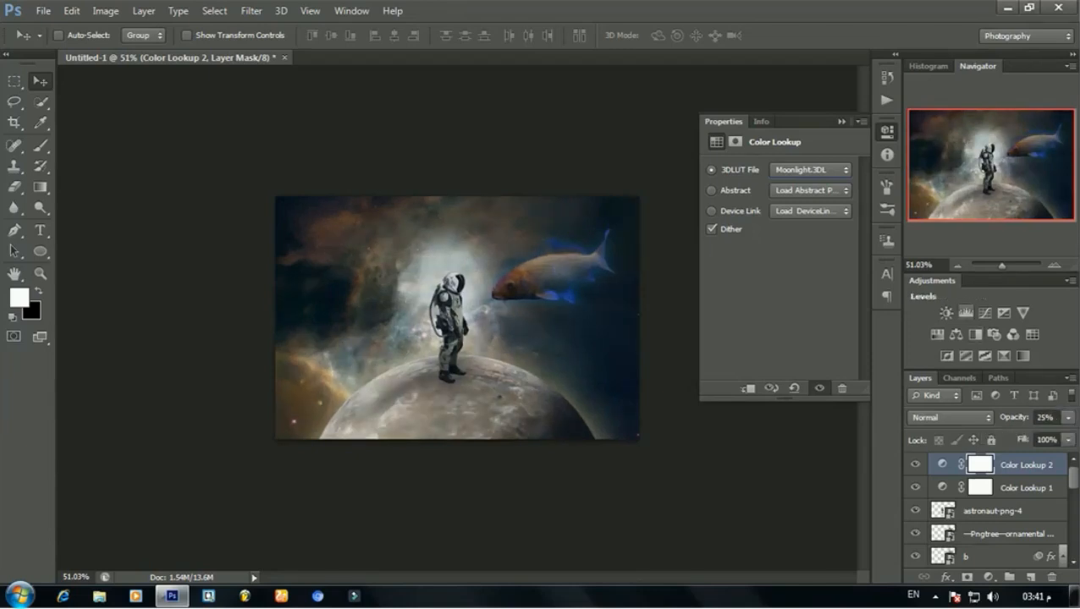
Add a Levels adjustment with the midtones at 1.21 and fine-tune its white output level
click(966, 312)
drag(788, 284, 780, 283)
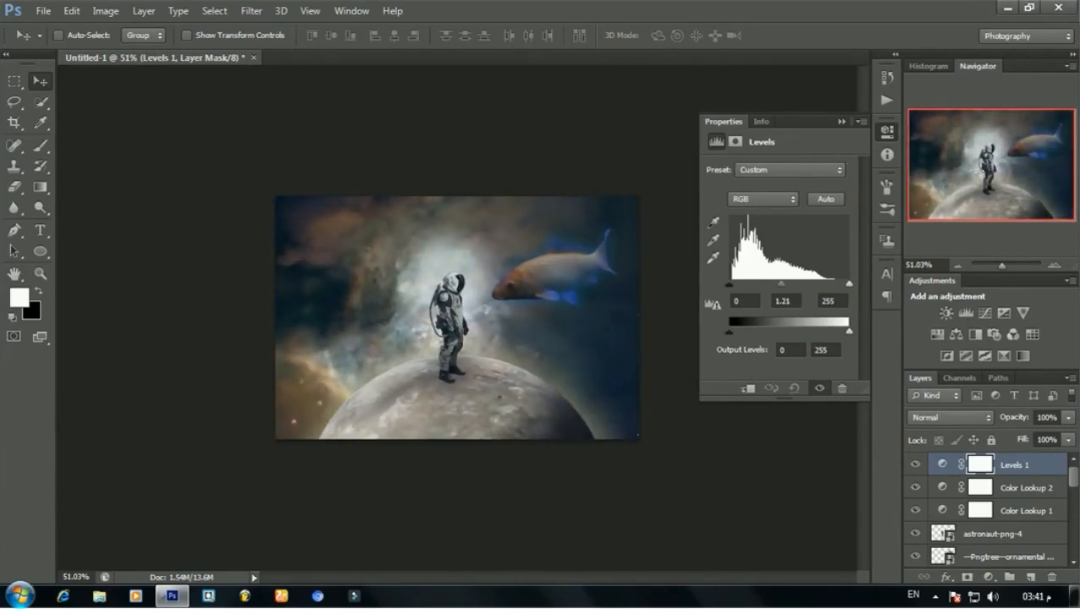
mouse_move(844, 331)
mouse_down()
mouse_move(824, 331)
mouse_move(845, 331)
mouse_up()
click(841, 121)
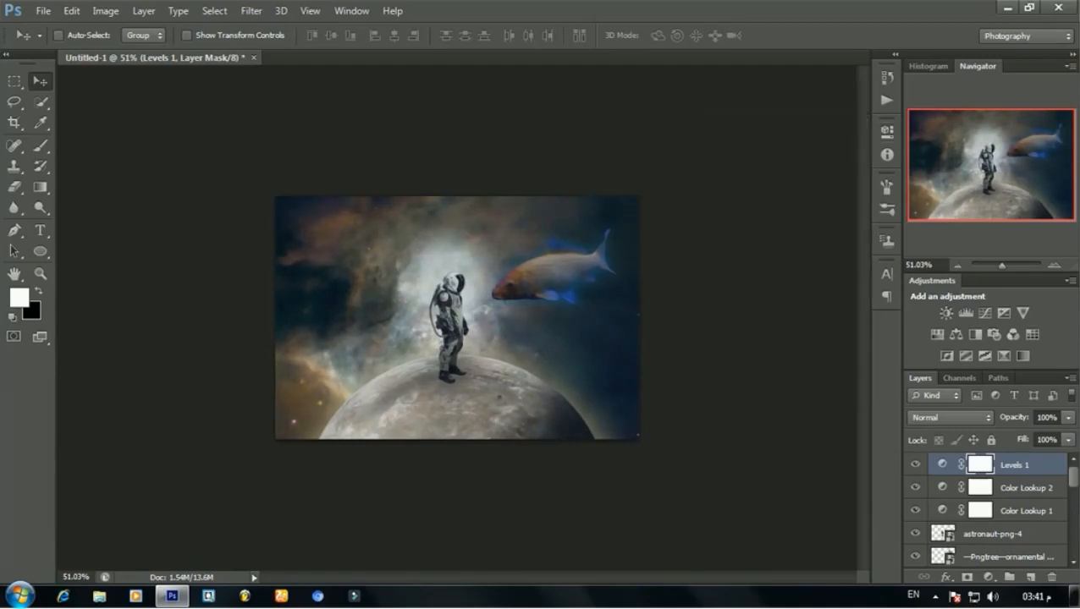
Add a Curves adjustment with a gentle S-curve, moving input 65 to output 55 and raising the highlight point to output 172
click(984, 313)
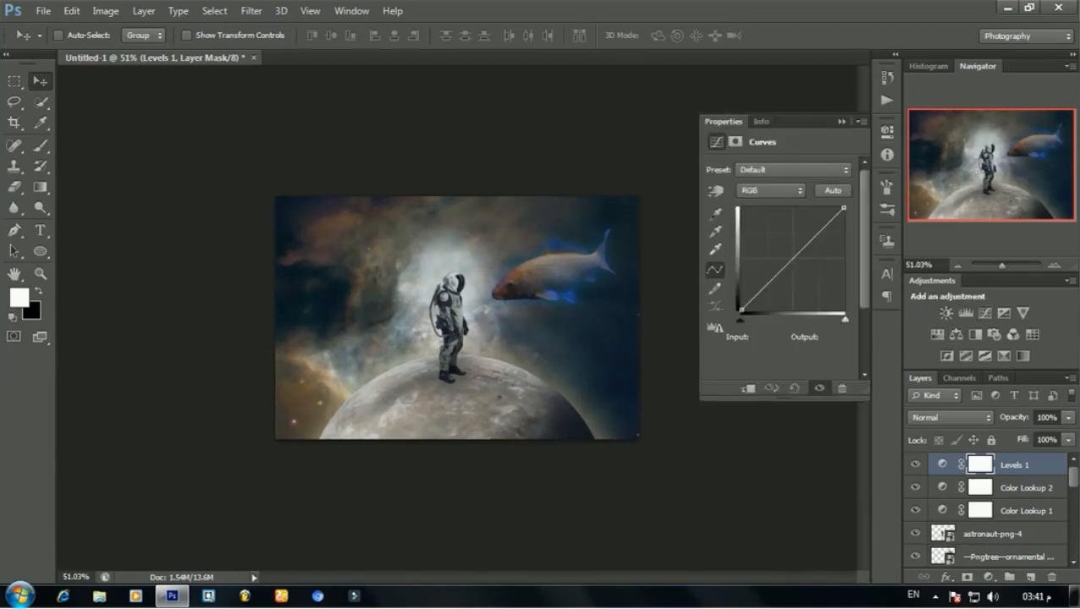
drag(764, 279, 766, 289)
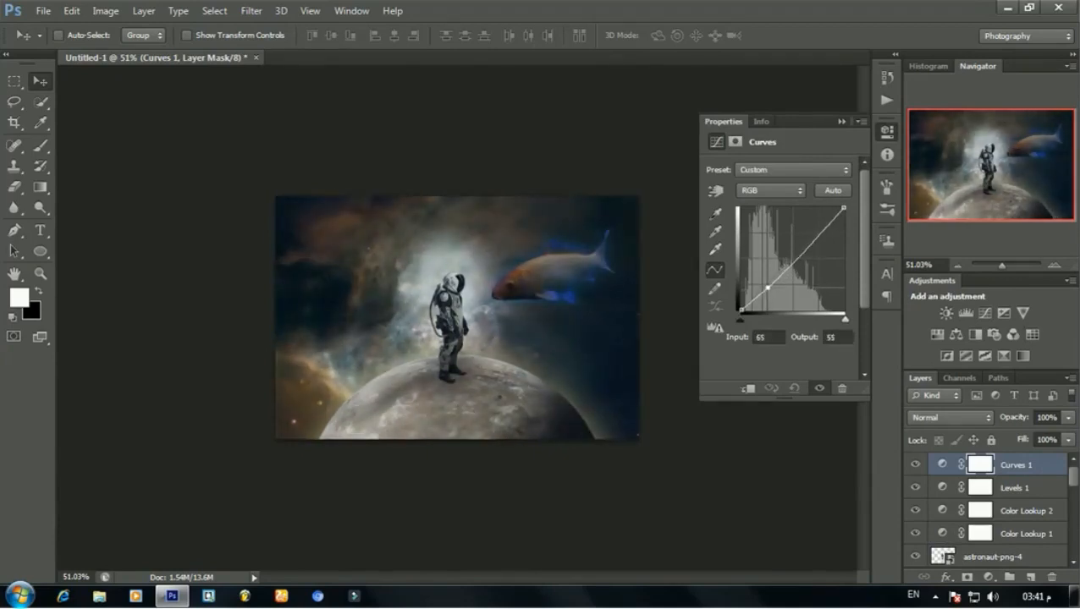
drag(799, 252, 804, 241)
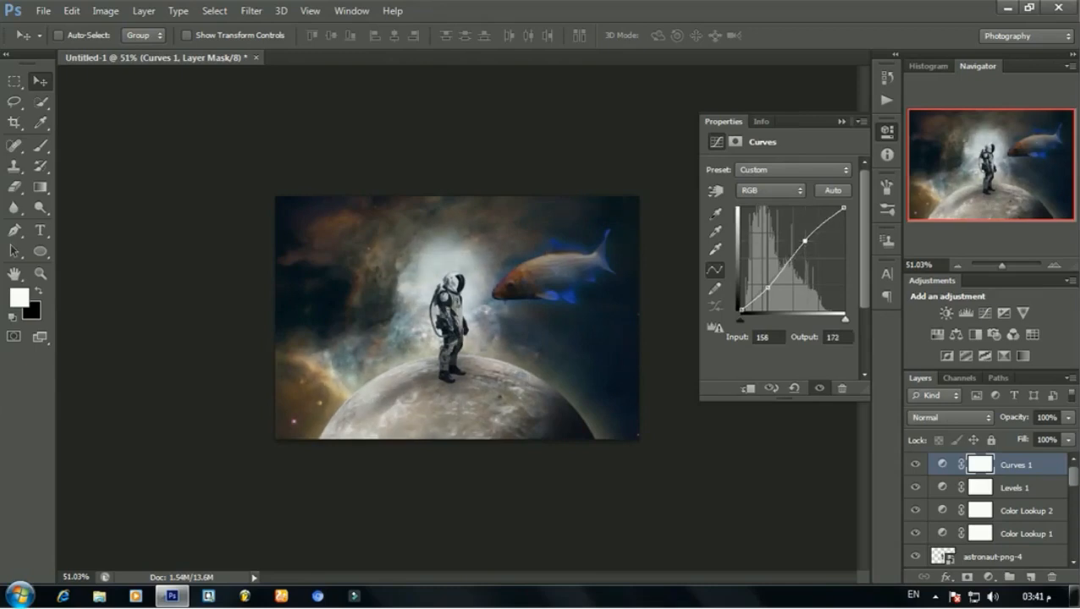
click(841, 121)
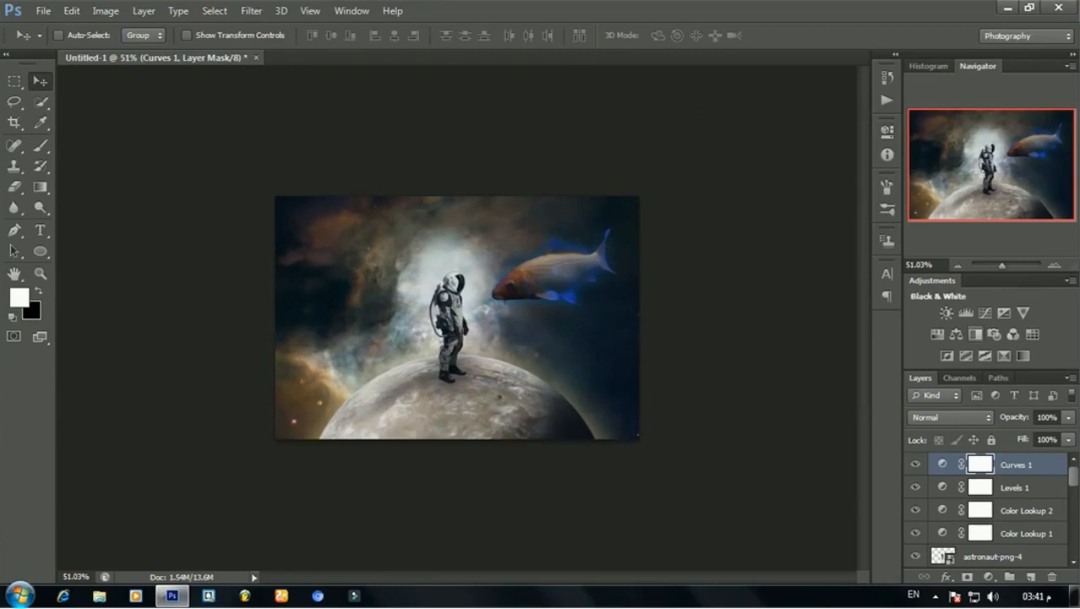
Add a Selective Color adjustment and, for Reds, set Cyan to -100% and Magenta to +47%, and increase Yellow
click(1023, 355)
drag(778, 226, 710, 226)
drag(778, 258, 806, 258)
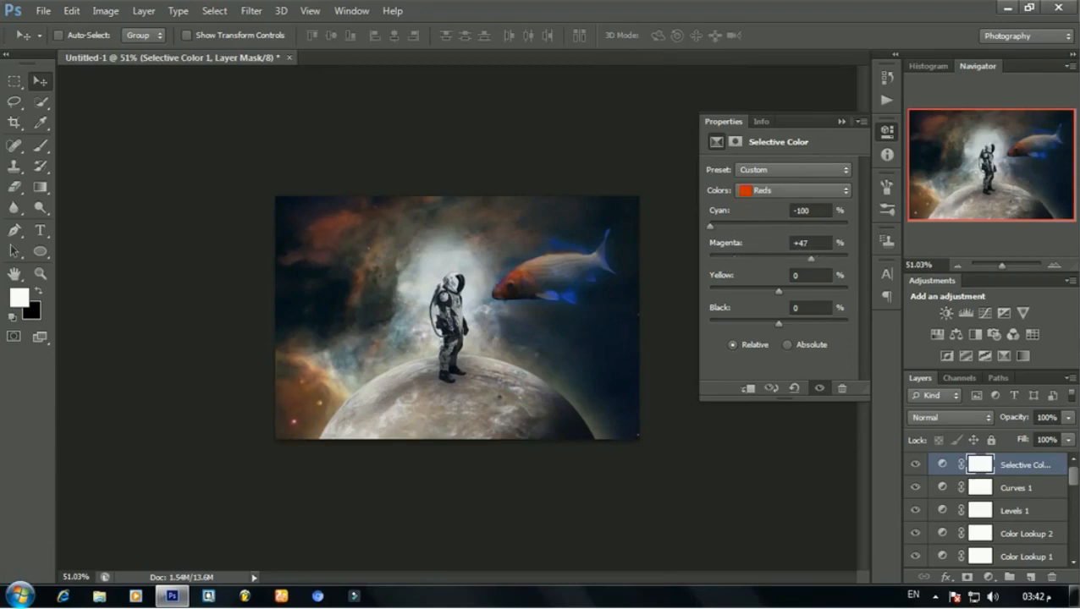
drag(778, 292, 813, 291)
For Cyans in the Selective Color adjustment, set Cyan +100%, Magenta +100%, Yellow -51% and Black +100%
click(793, 191)
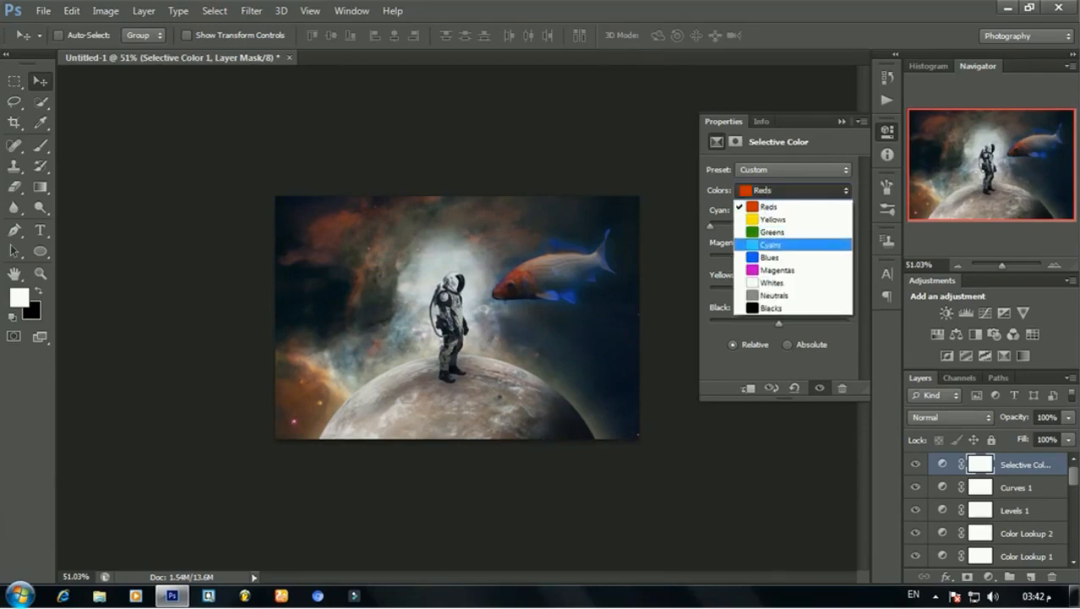
click(793, 241)
drag(779, 226, 847, 226)
drag(778, 258, 848, 258)
drag(779, 290, 743, 291)
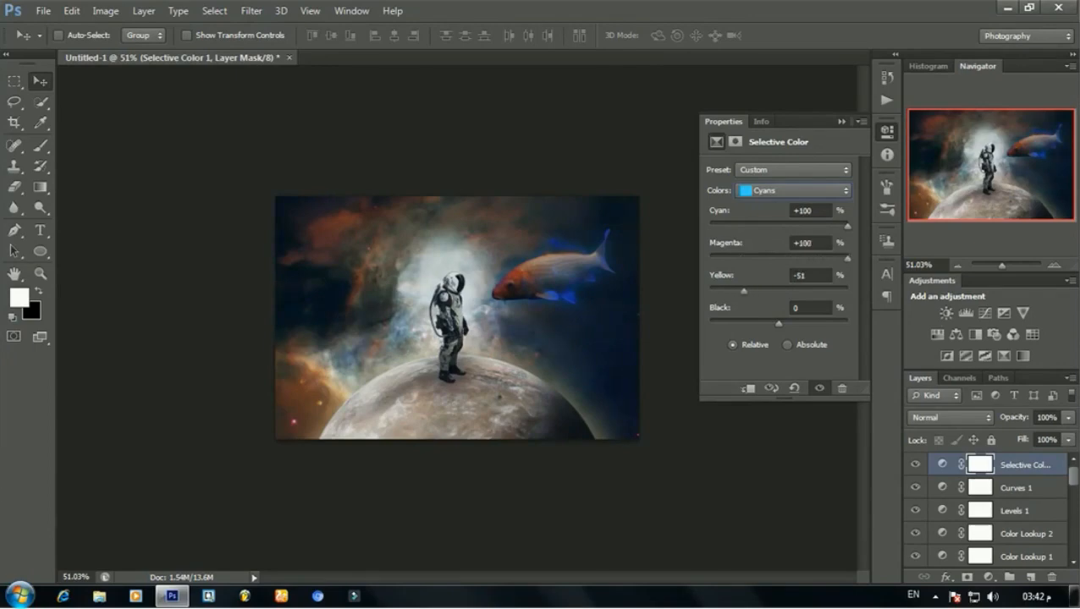
drag(779, 322, 830, 323)
For Blues in the Selective Color adjustment, set Cyan to +76% and Magenta to +8%, increase Black, and fine-tune Yellow
click(794, 190)
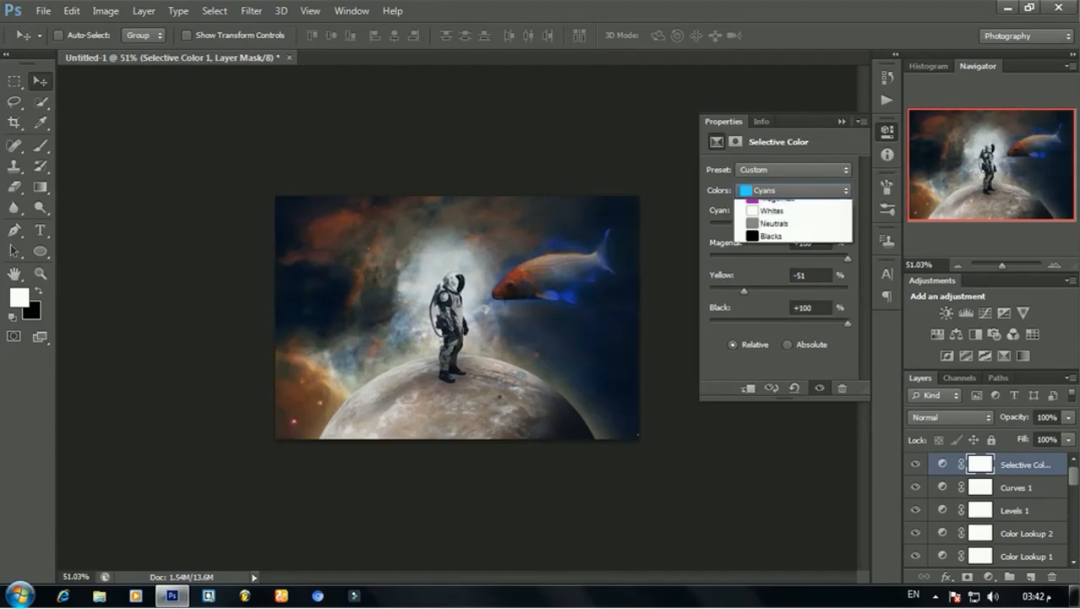
click(786, 252)
drag(779, 226, 830, 226)
drag(779, 258, 819, 322)
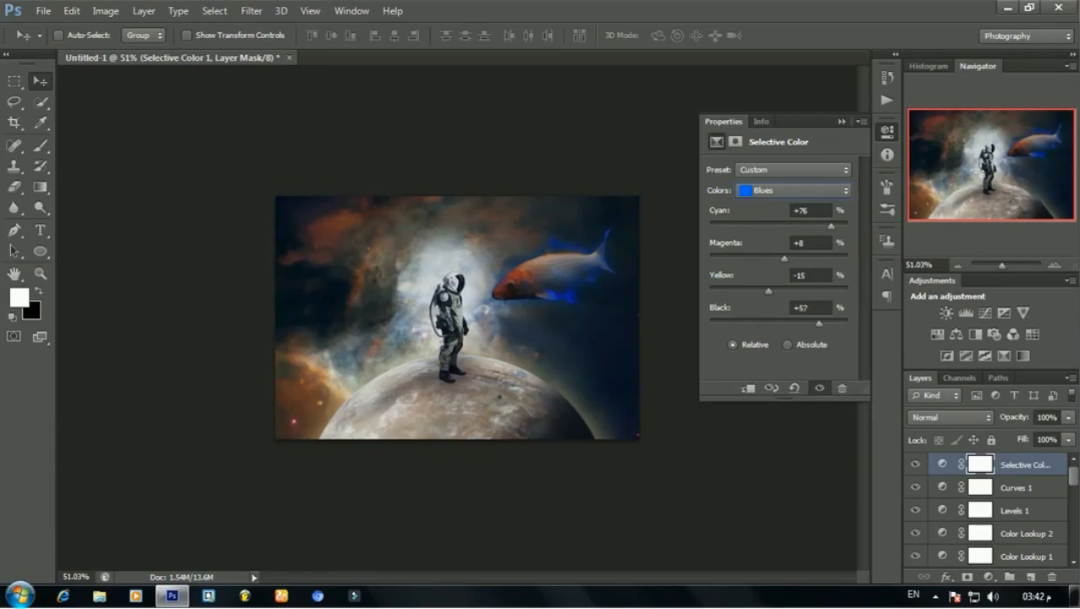
drag(767, 290, 777, 290)
For Magentas in the Selective Color adjustment, set Cyan to -100% and Magenta to +59%
click(793, 191)
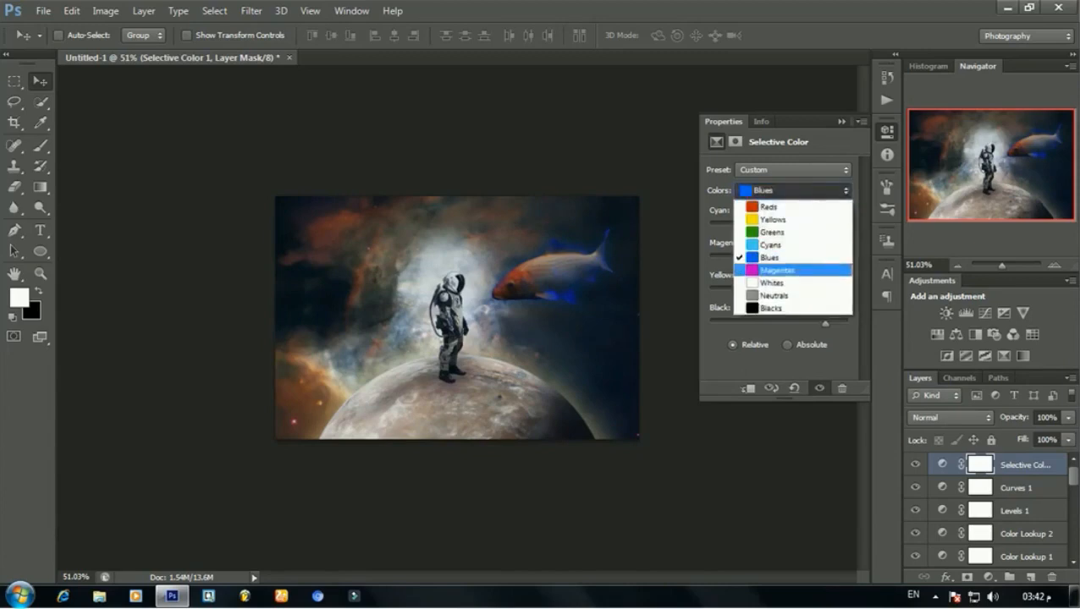
click(777, 270)
drag(779, 226, 710, 226)
drag(779, 258, 816, 258)
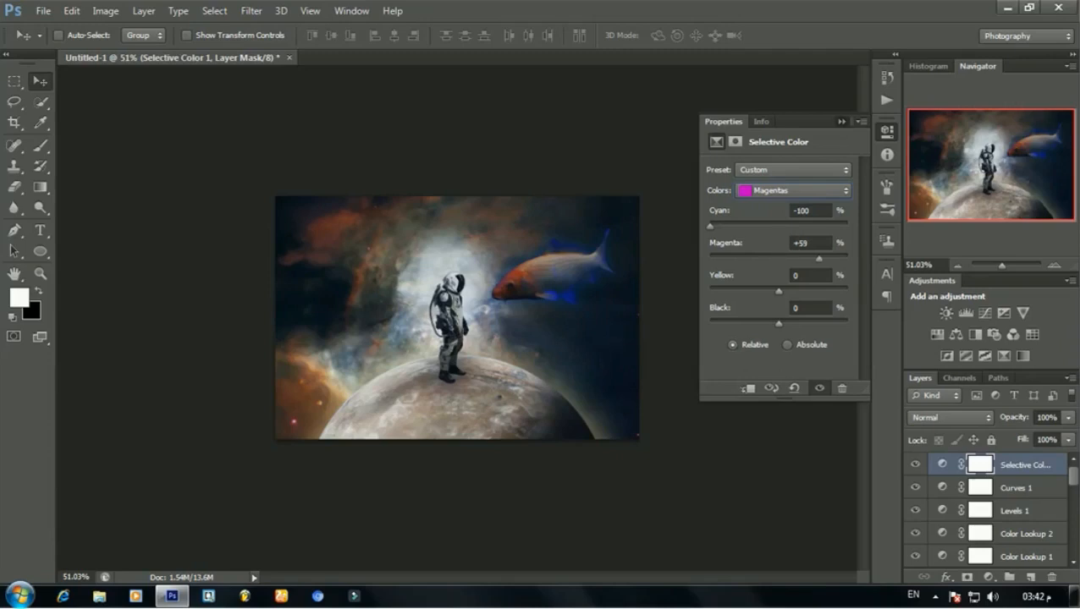
click(841, 121)
Group all the adjustment layers from Selective Color down to Color Lookup 1
scroll(457, 318, up, 4)
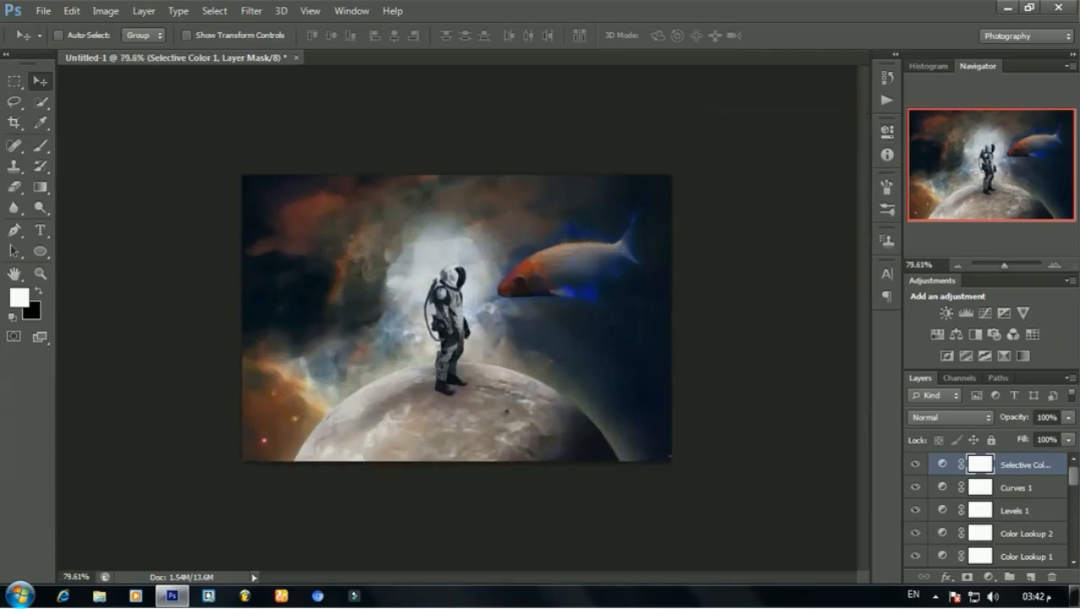
scroll(456, 318, up, 2)
scroll(457, 318, down, 3)
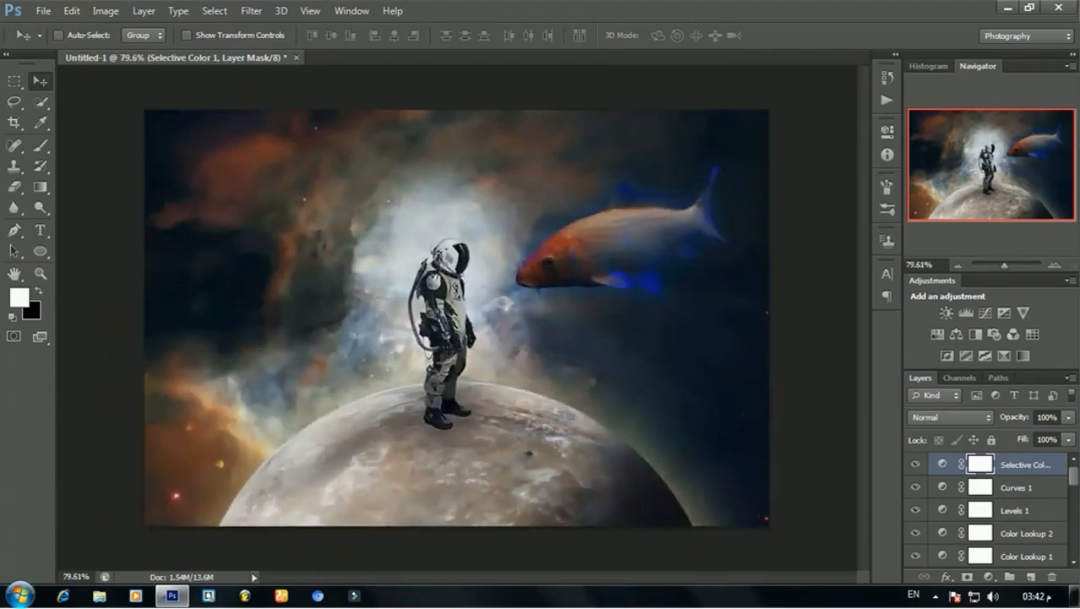
scroll(986, 512, down, 3)
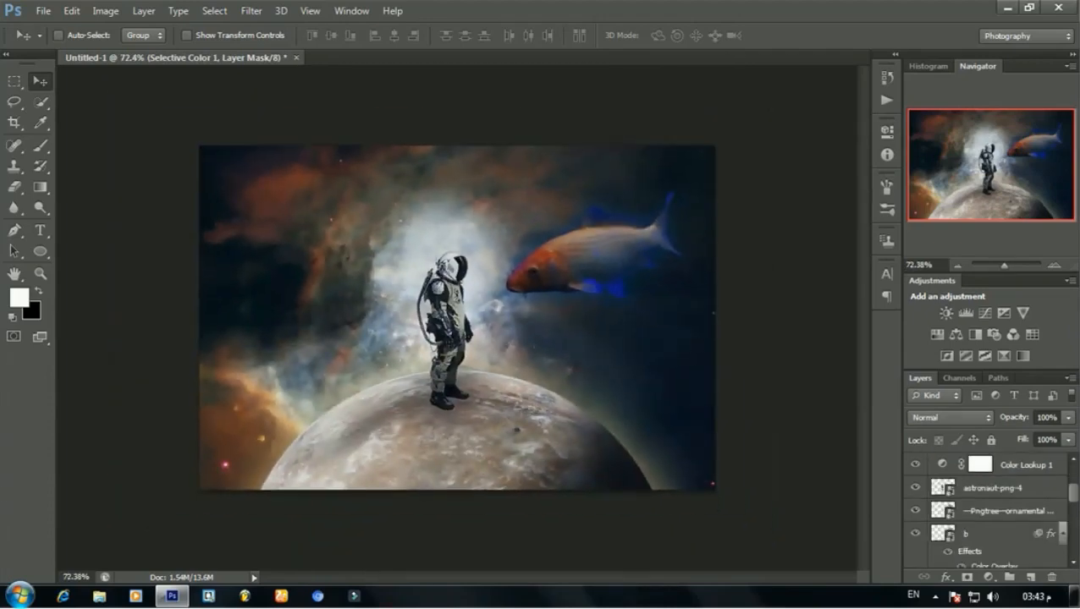
shift+click(1024, 464)
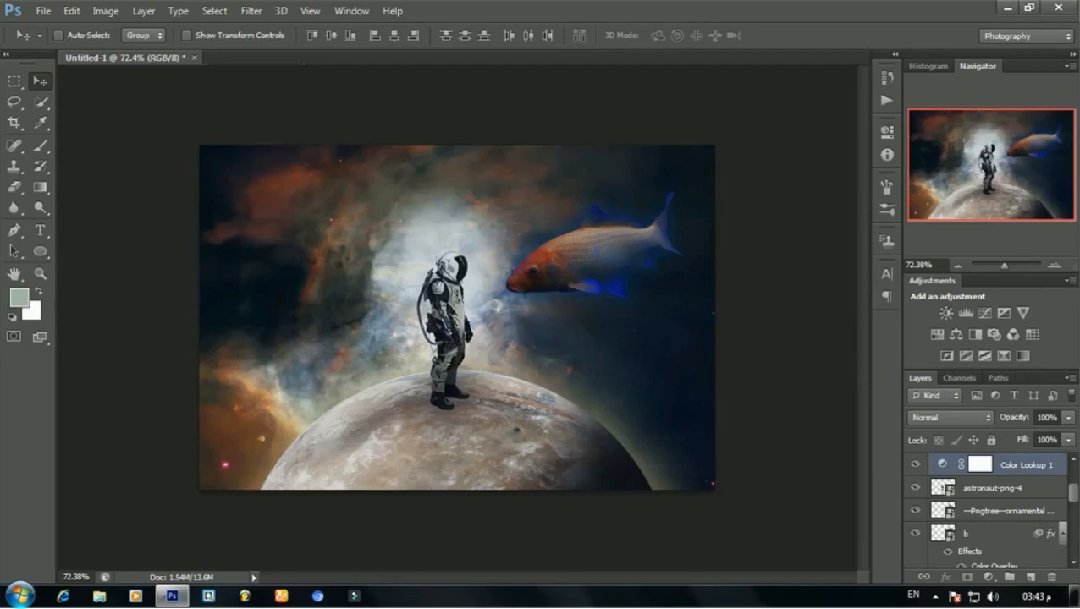
key(ctrl+g)
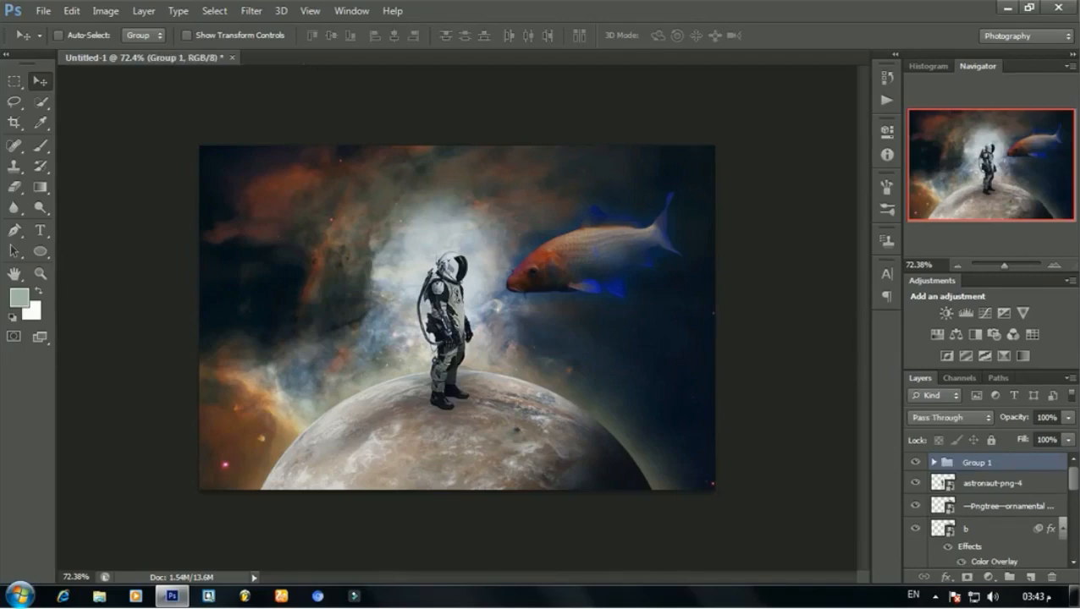
Compare the composite with and without the grouped color adjustments, leaving the group visible
click(915, 462)
click(915, 462)
click(914, 462)
click(915, 462)
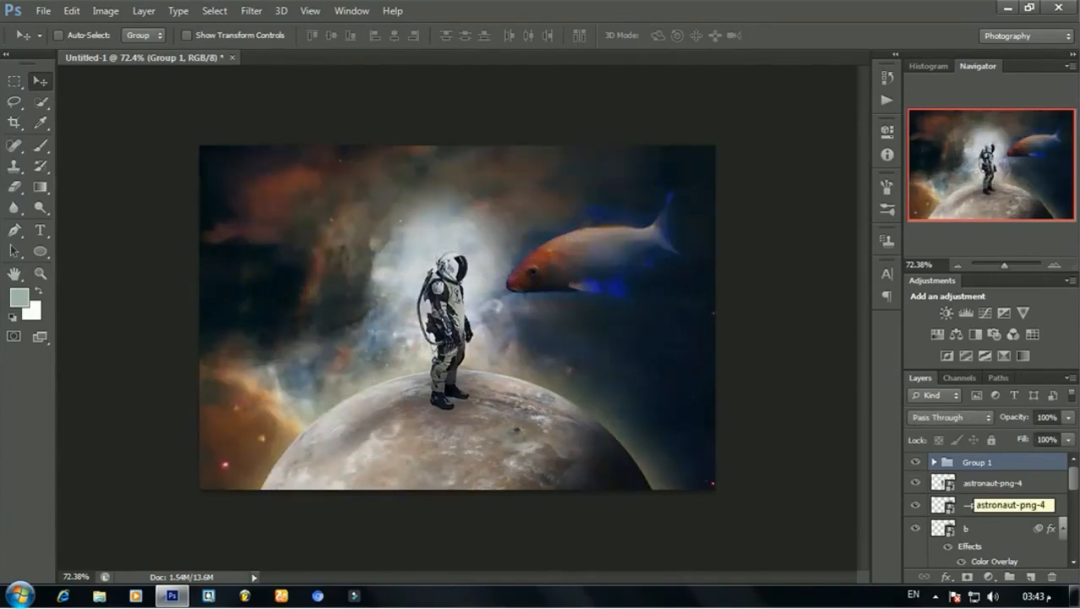
Group all the image layers from astronaut-png-4 down to the nebula layer nasa-CzigtQ8gPi4-unsplash, leaving out the Background
click(968, 505)
scroll(968, 506, down, 3)
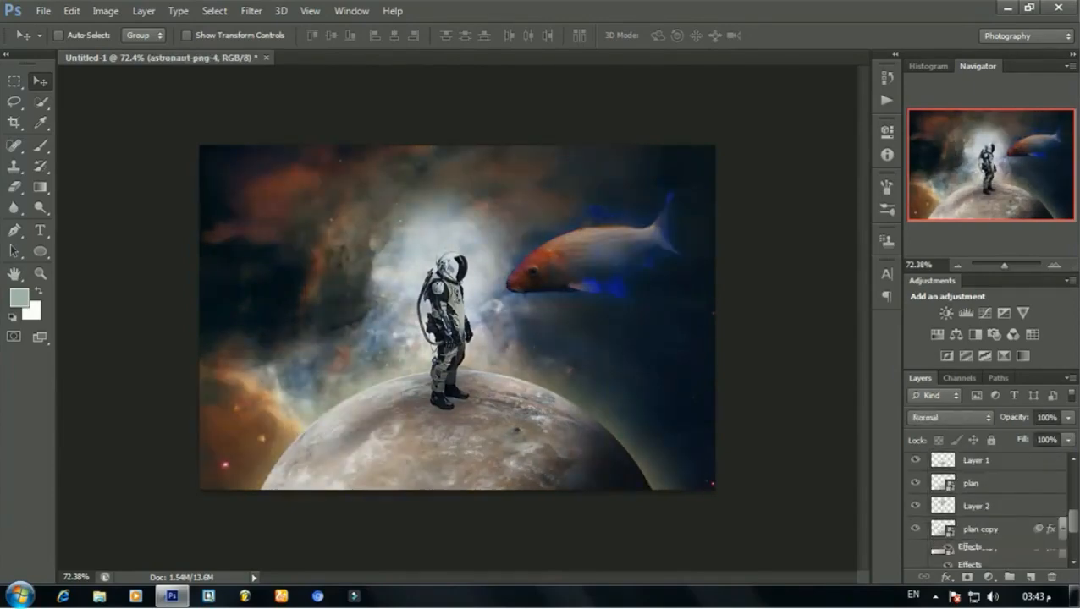
scroll(986, 507, down, 5)
shift+click(1007, 533)
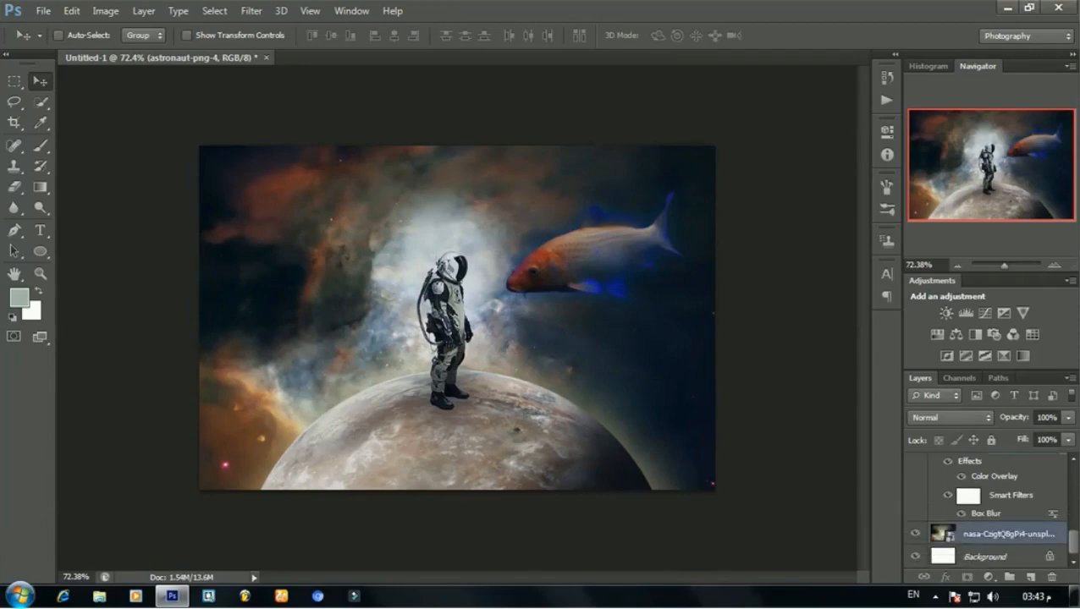
key(ctrl+g)
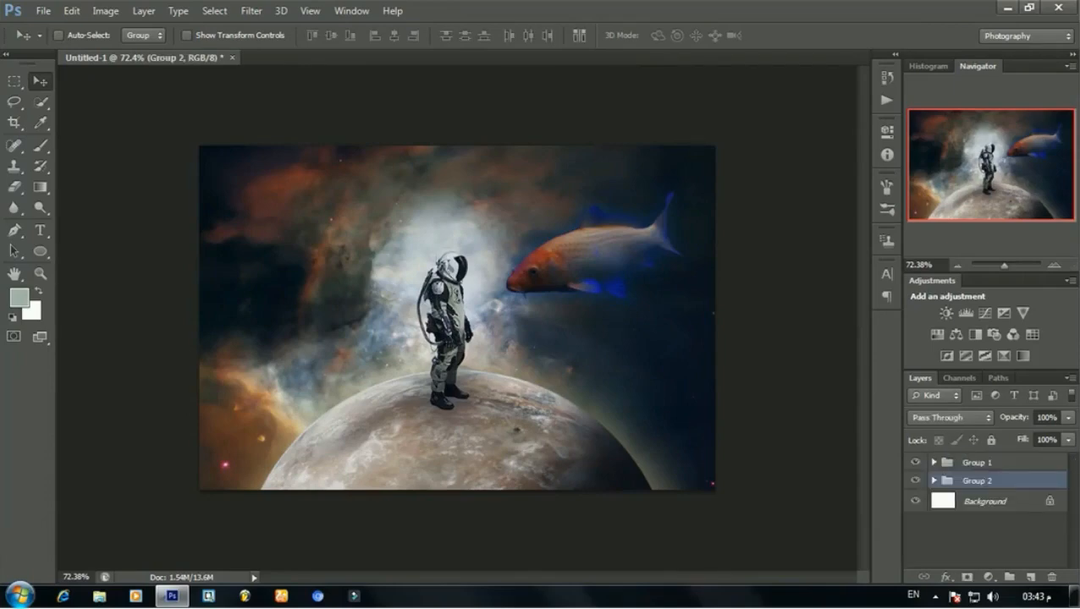
Move the nebula layer nasa-CzigtQ8gPi4-unsplash out of Group 2 so it sits between the group and the Background, with the group collapsed
click(934, 481)
scroll(985, 507, down, 6)
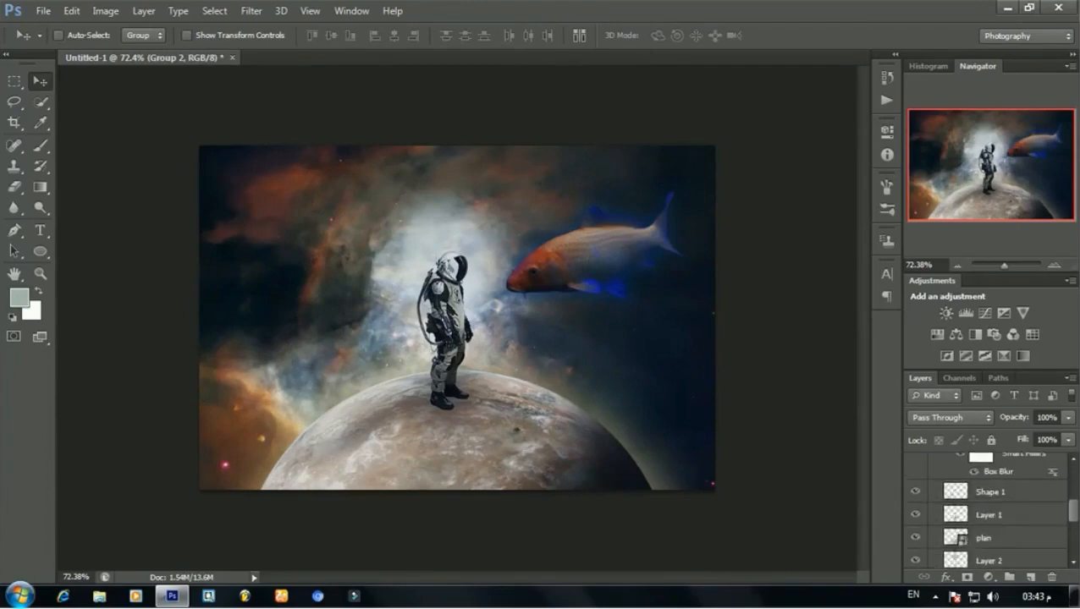
mouse_move(1007, 533)
mouse_down()
mouse_move(1007, 556)
mouse_move(1007, 534)
mouse_up()
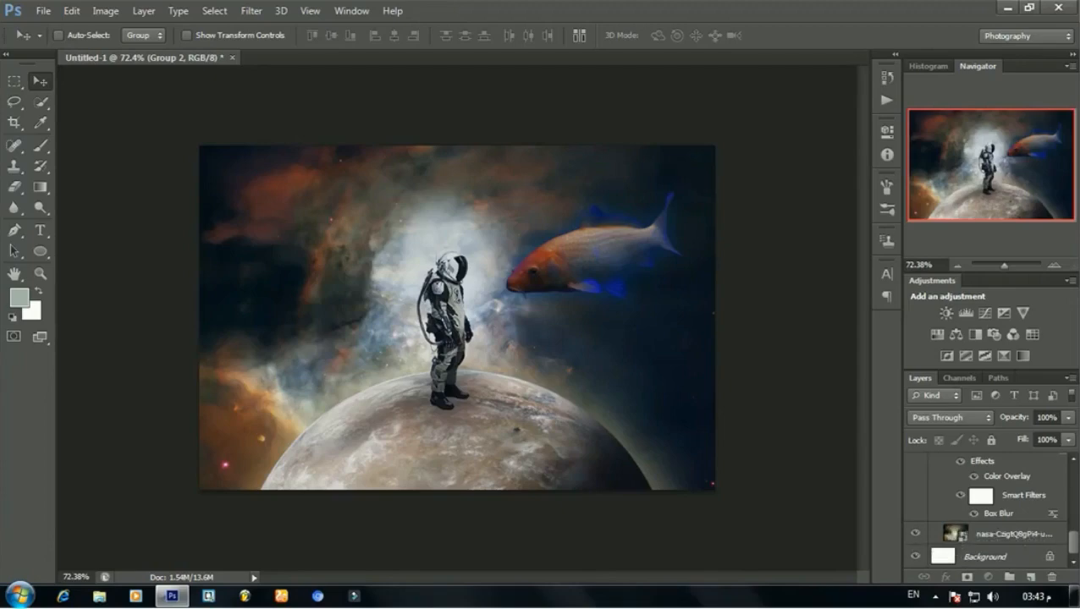
scroll(986, 508, up, 3)
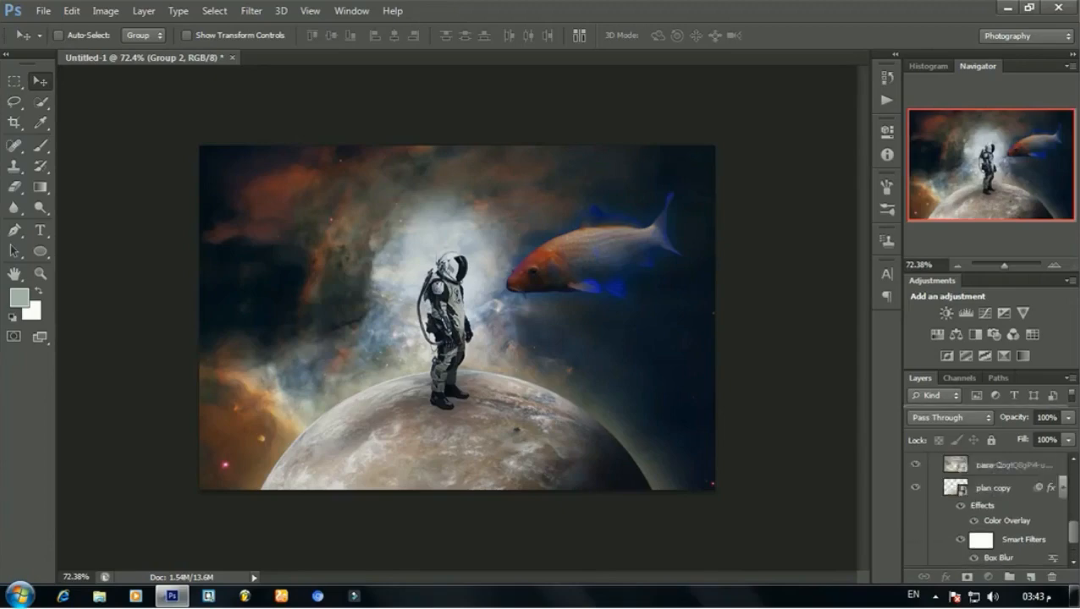
drag(1007, 464, 1007, 513)
click(933, 503)
scroll(457, 317, down, 1)
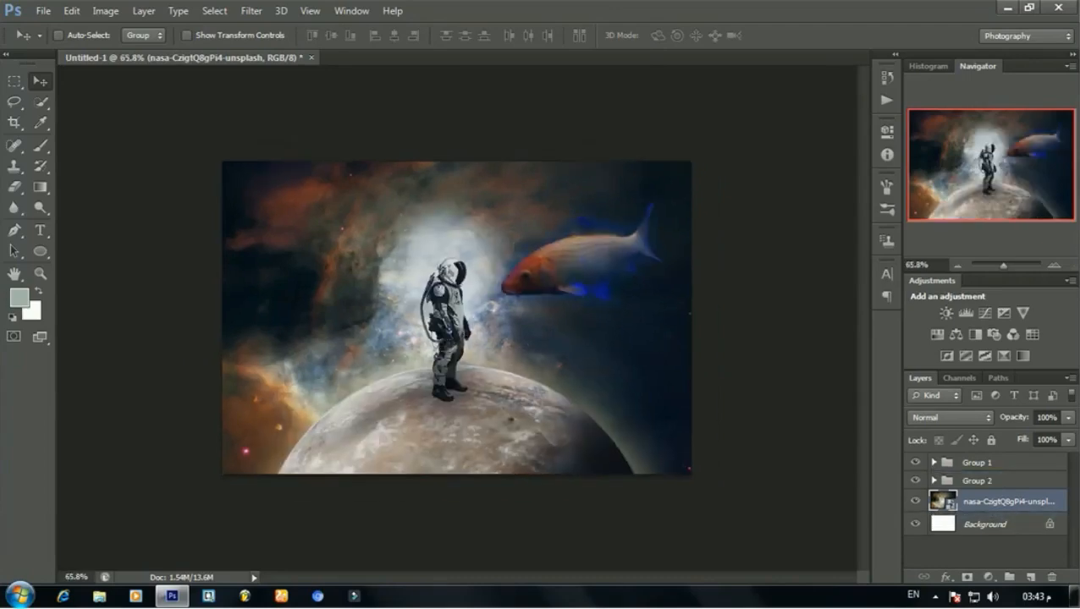
Compare the original nebula image with the finished composite by hiding both groups and restoring them one after the other
click(915, 480)
click(915, 463)
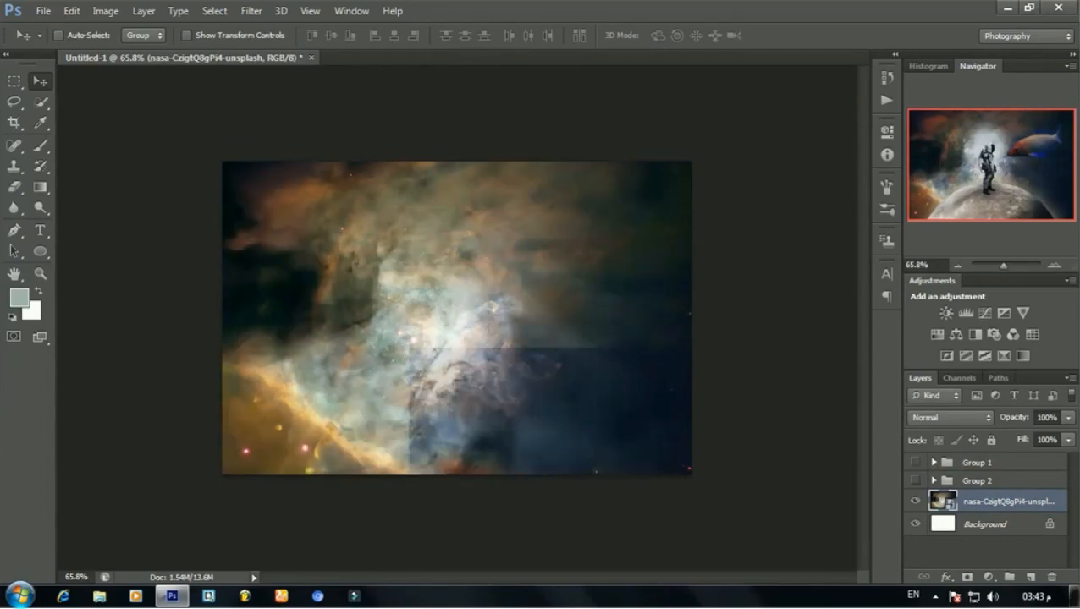
scroll(456, 317, down, 5)
scroll(457, 318, up, 3)
click(915, 481)
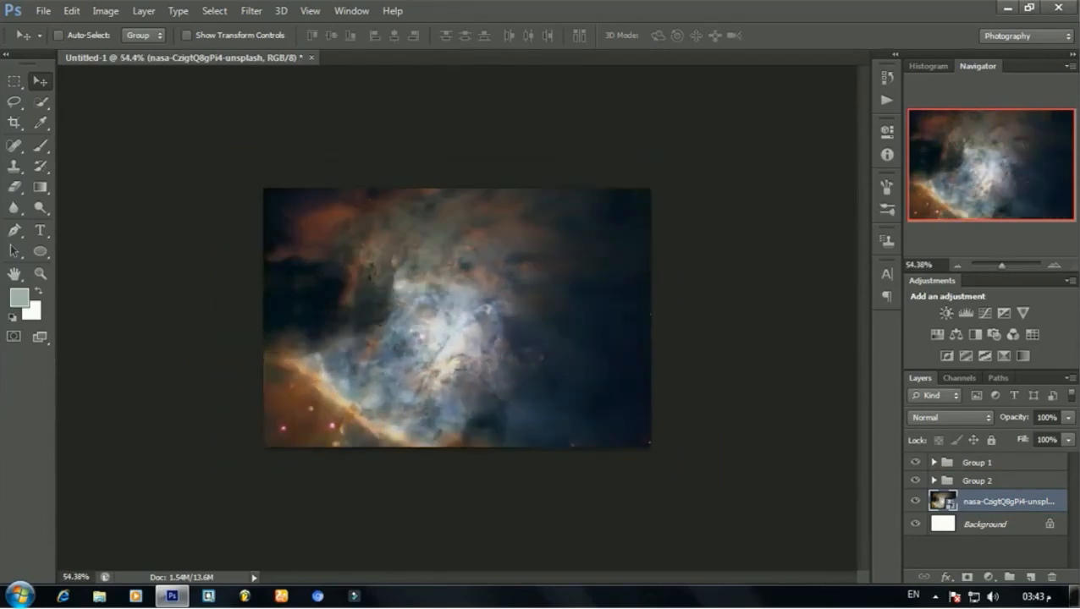
scroll(457, 317, up, 1)
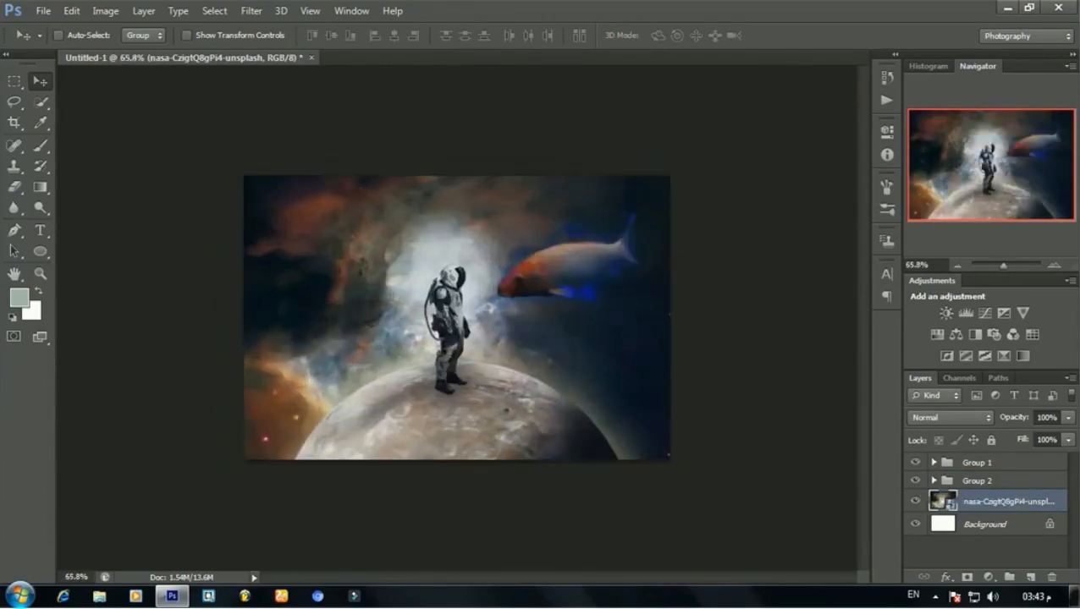
scroll(456, 319, up, 1)
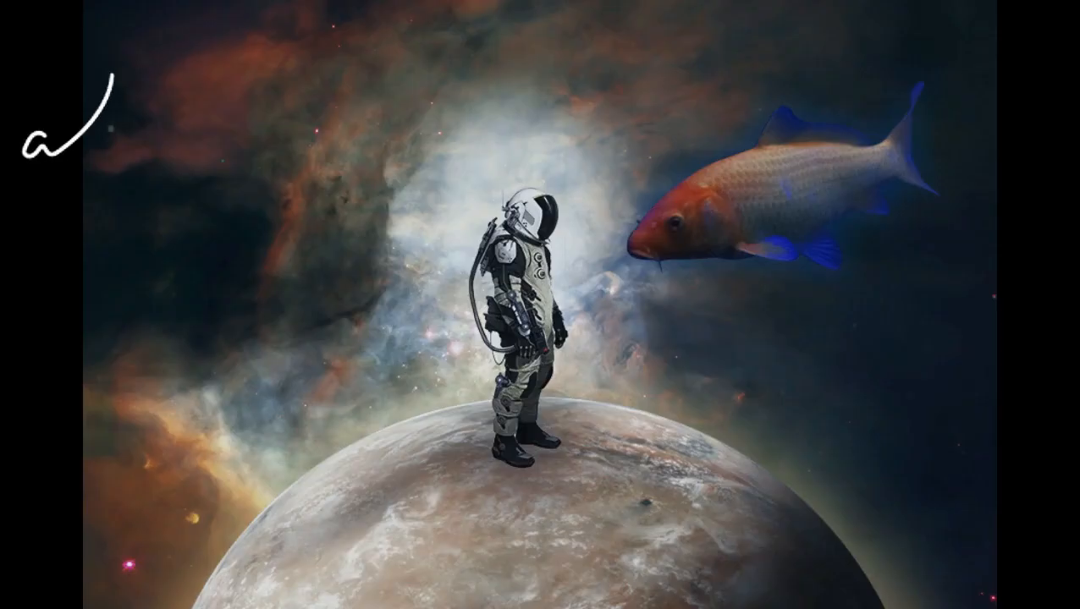